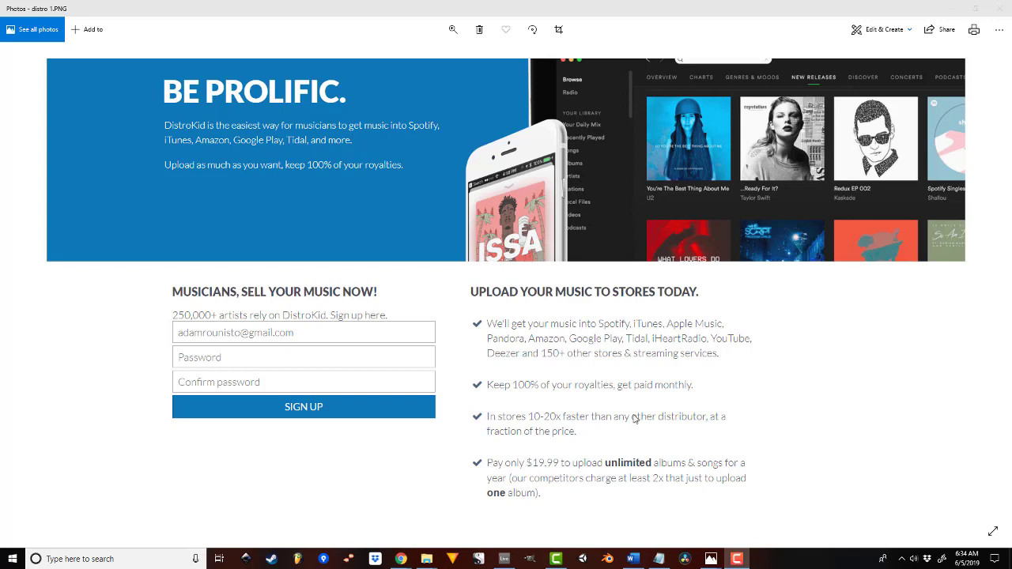
left_click(737, 559)
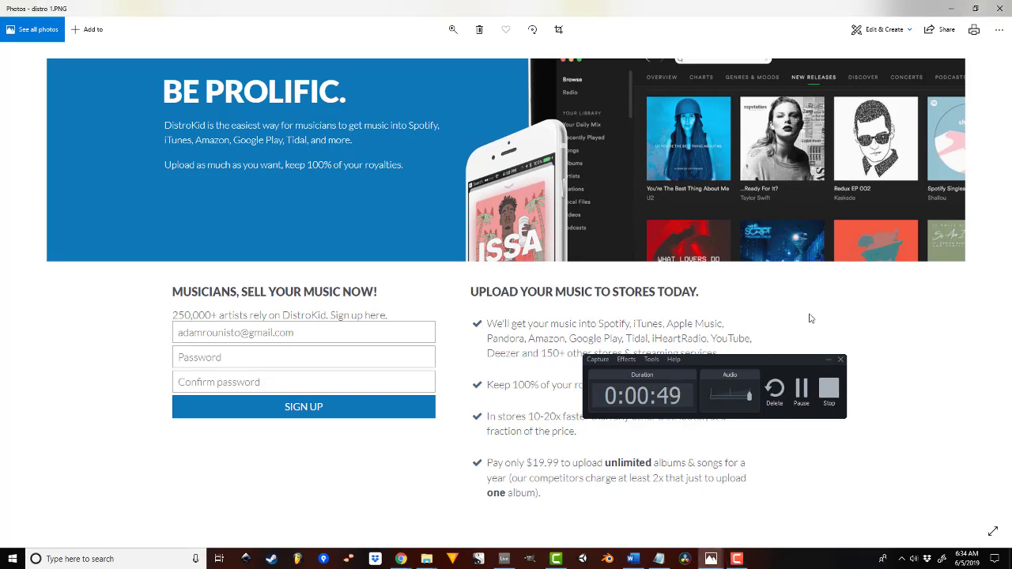
left_click(829, 359)
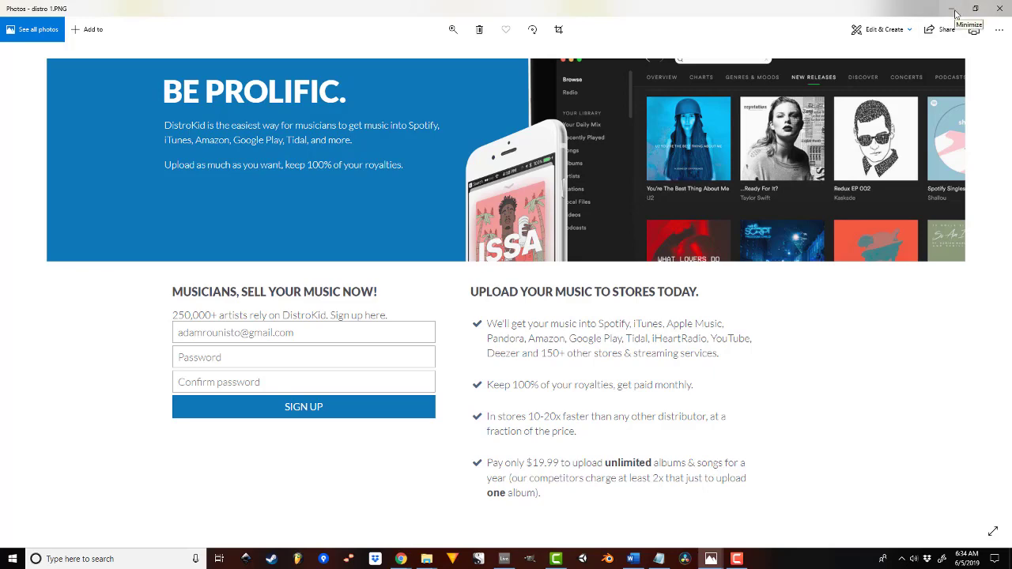
left_click(955, 13)
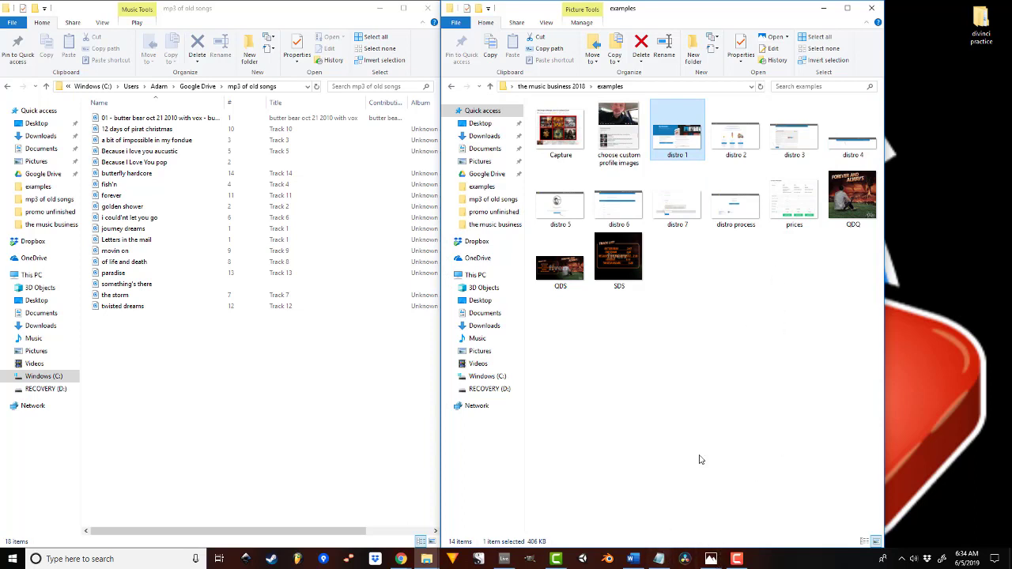
left_click(711, 560)
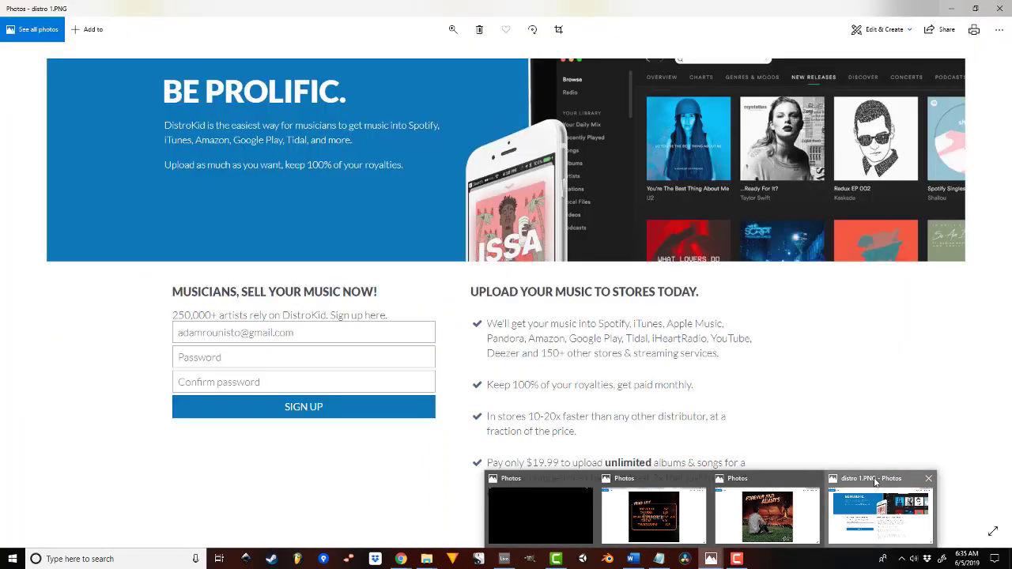
left_click(880, 498)
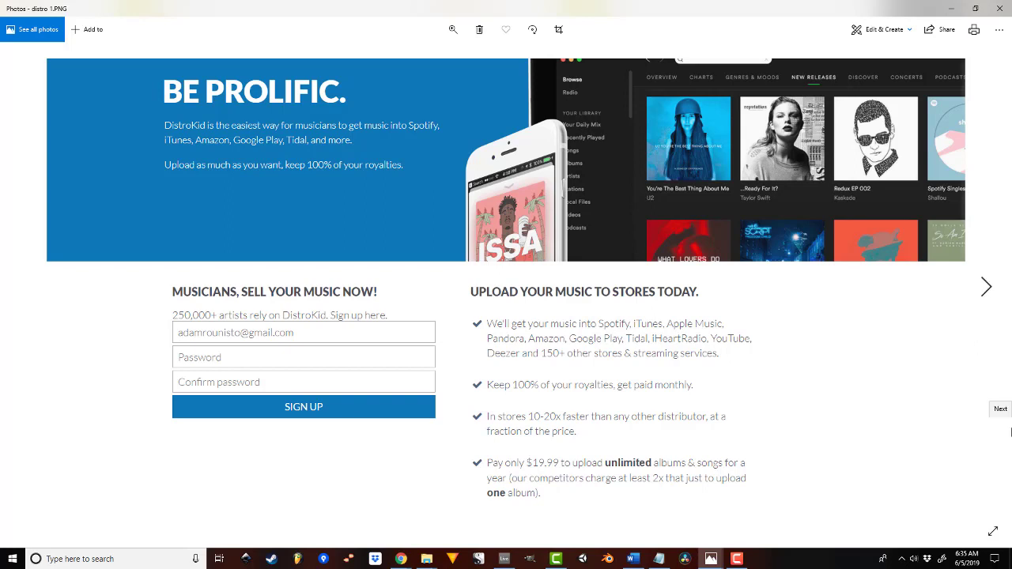
Page through the DistroKid sign-up screenshots from distro 2 to distro process to review plans, payment, contact information and the agreement
left_click(1010, 430)
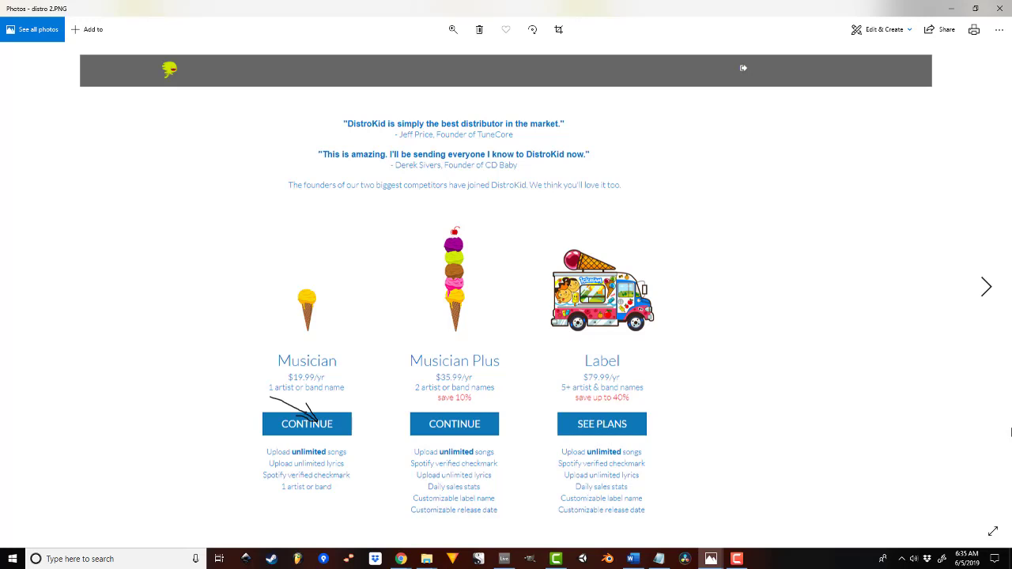
key("Right")
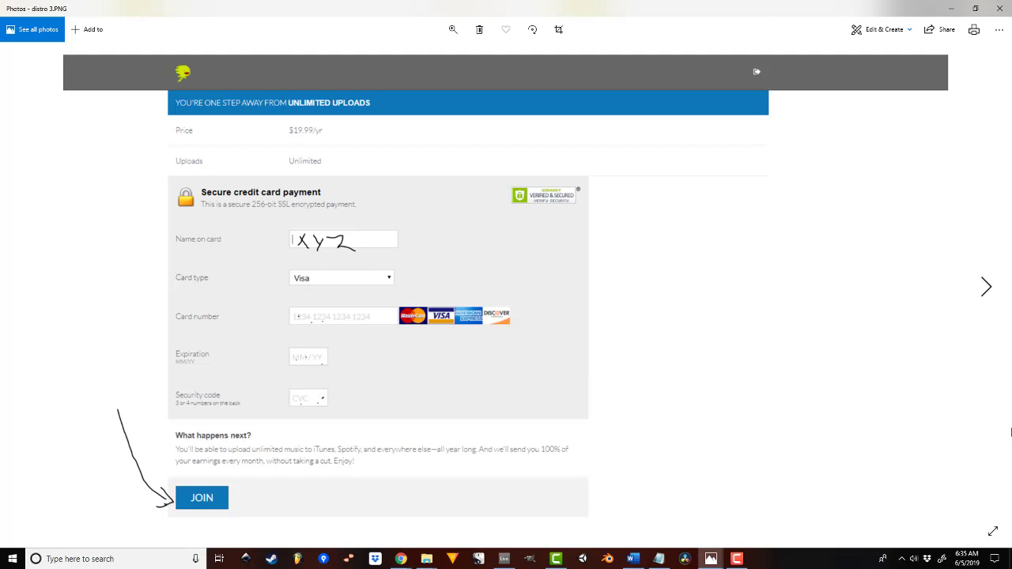
key("Right")
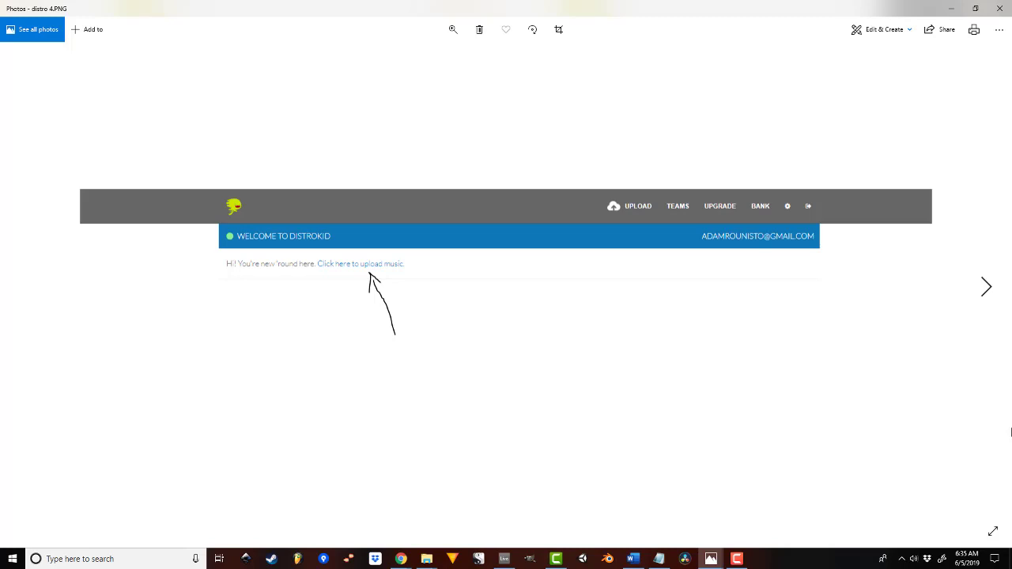
key("Right")
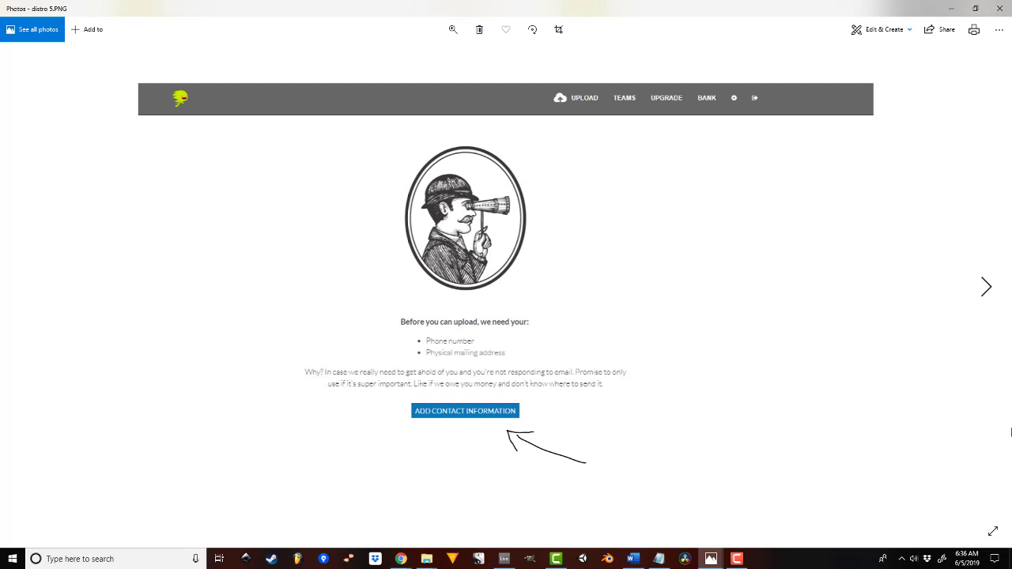
key("Right")
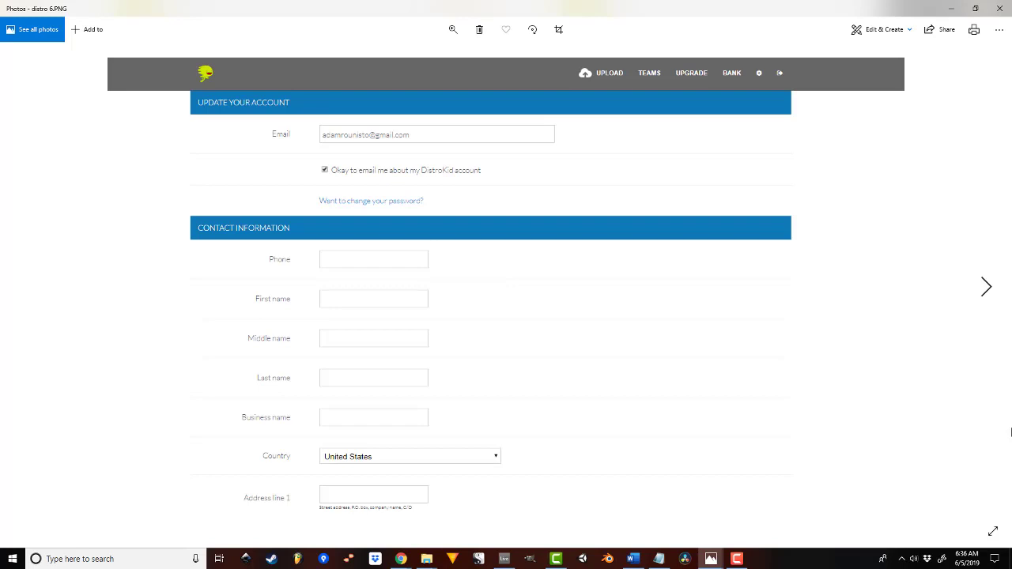
key("Right")
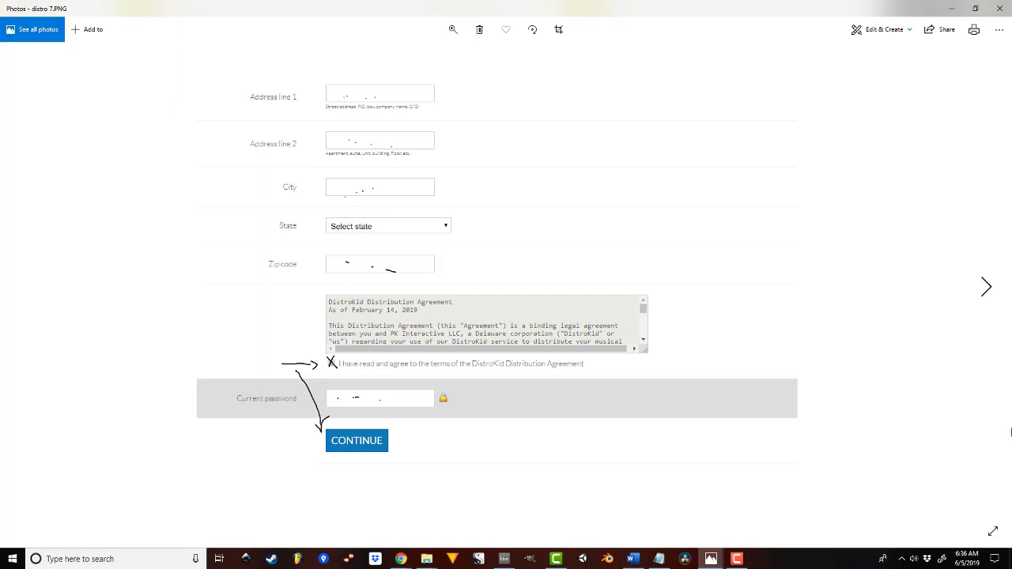
key("Right")
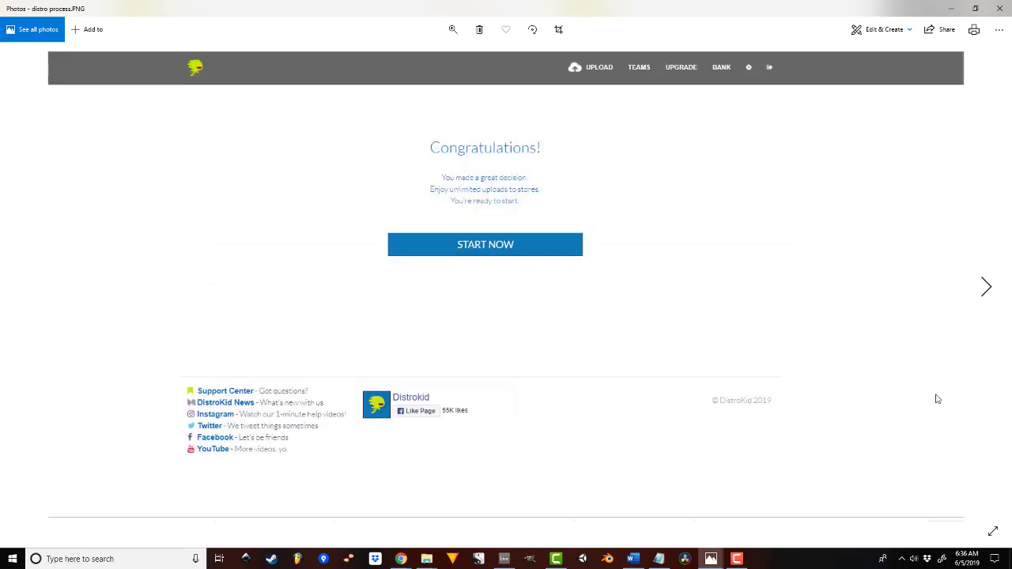
Switch to the DistroKid dashboard in Chrome and open the music upload form
left_click(950, 11)
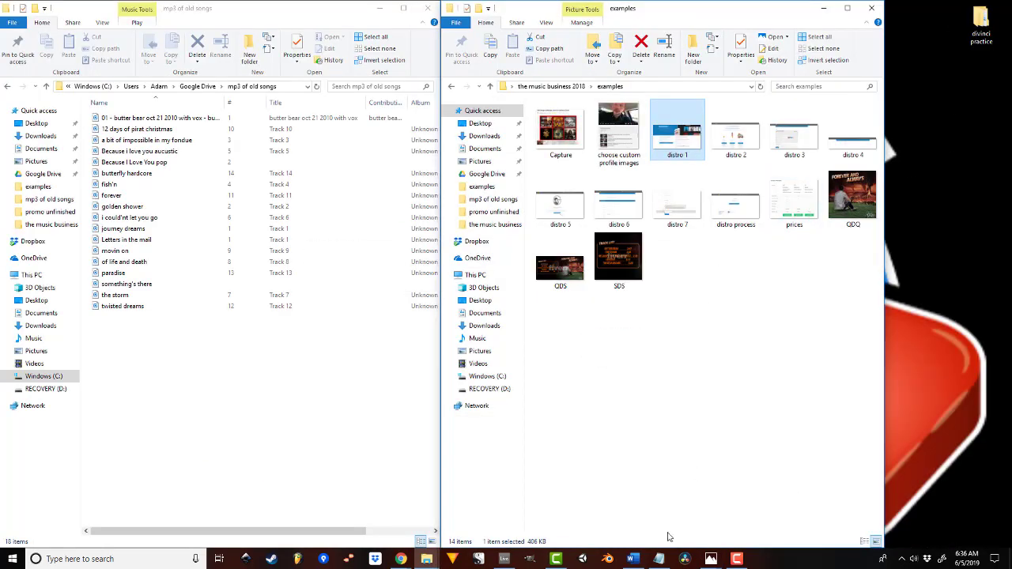
mouse_move(400, 559)
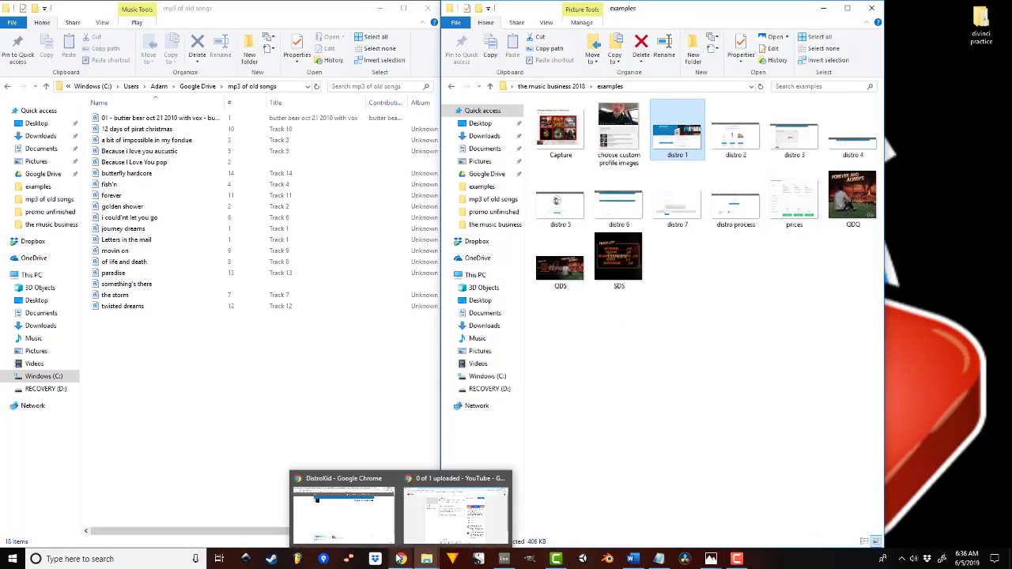
mouse_move(452, 479)
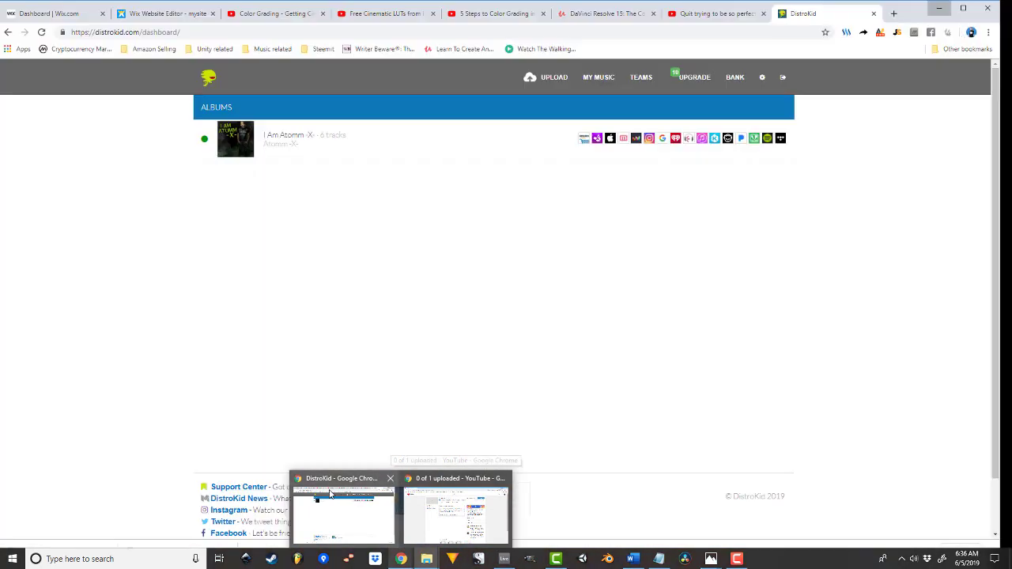
left_click(340, 480)
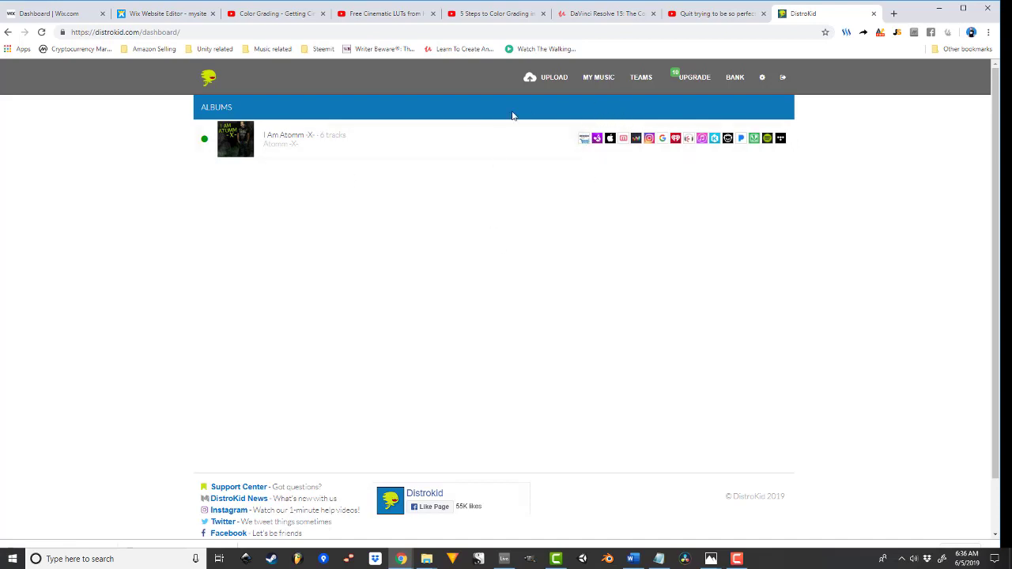
left_click(550, 82)
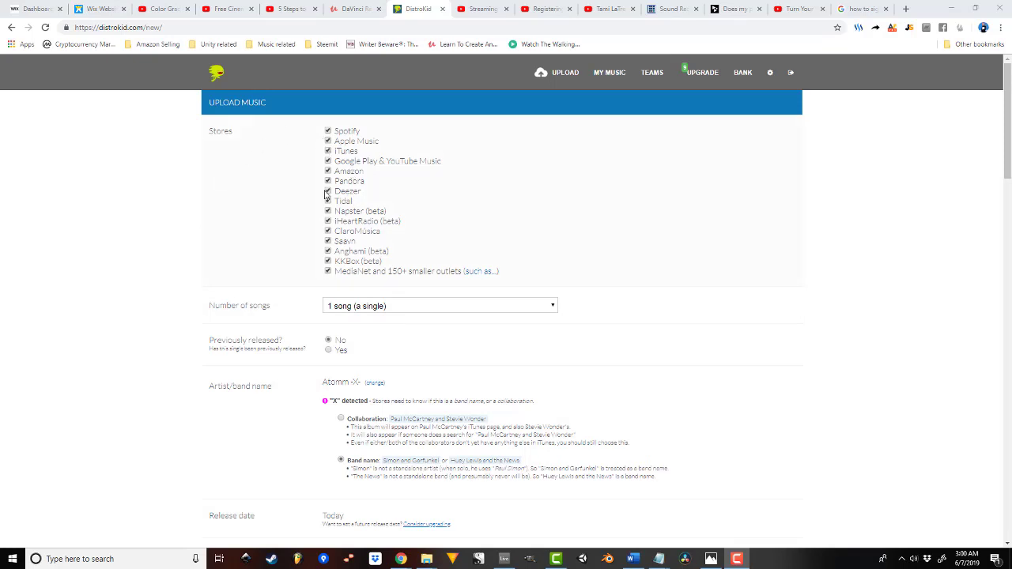
Shrink the browser window to show the Forever and Always folder beside it, and check the forever and always album info file
scroll(368, 277, "down", 2)
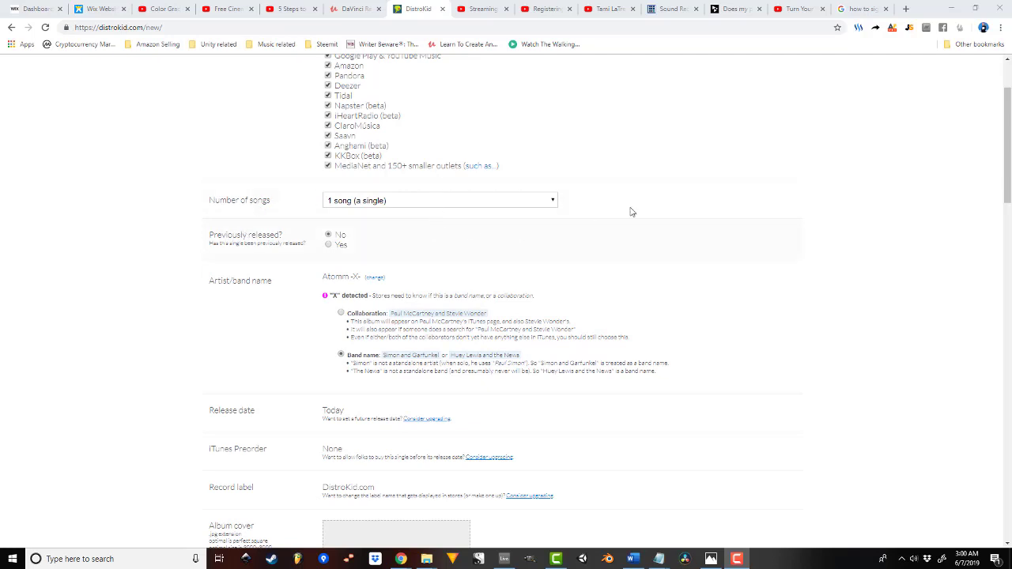
left_click(975, 9)
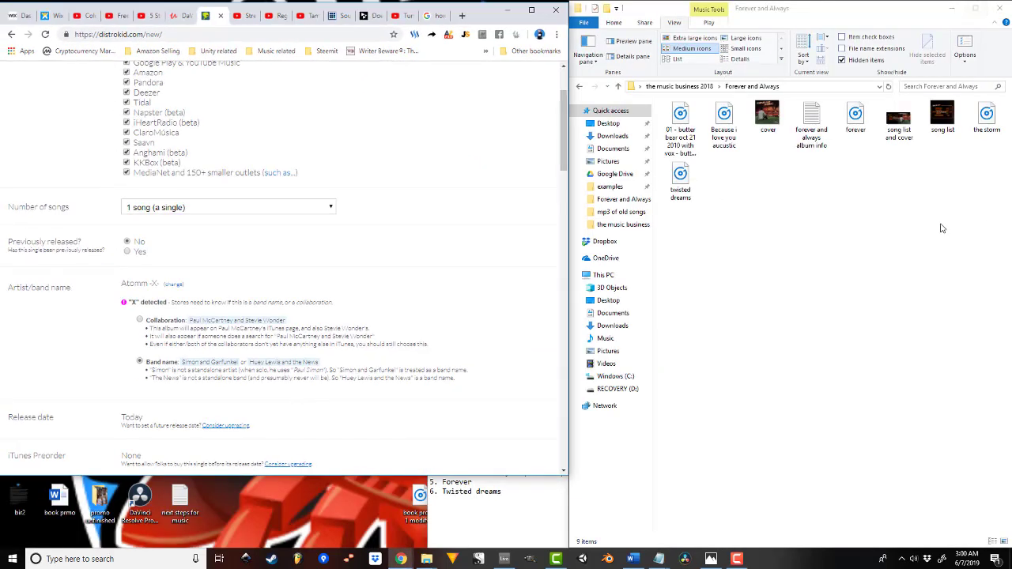
left_click(779, 119)
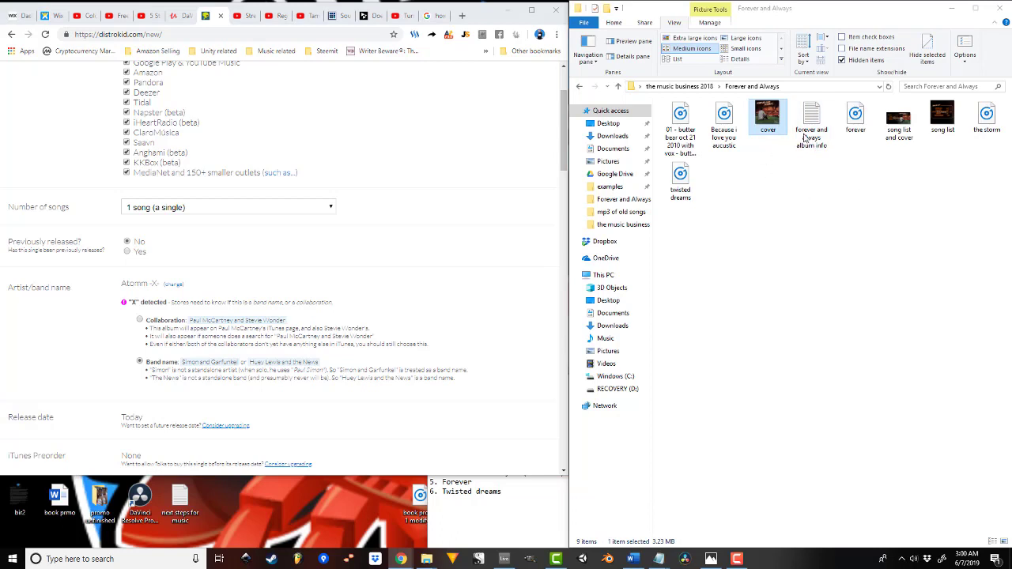
double_click(811, 123)
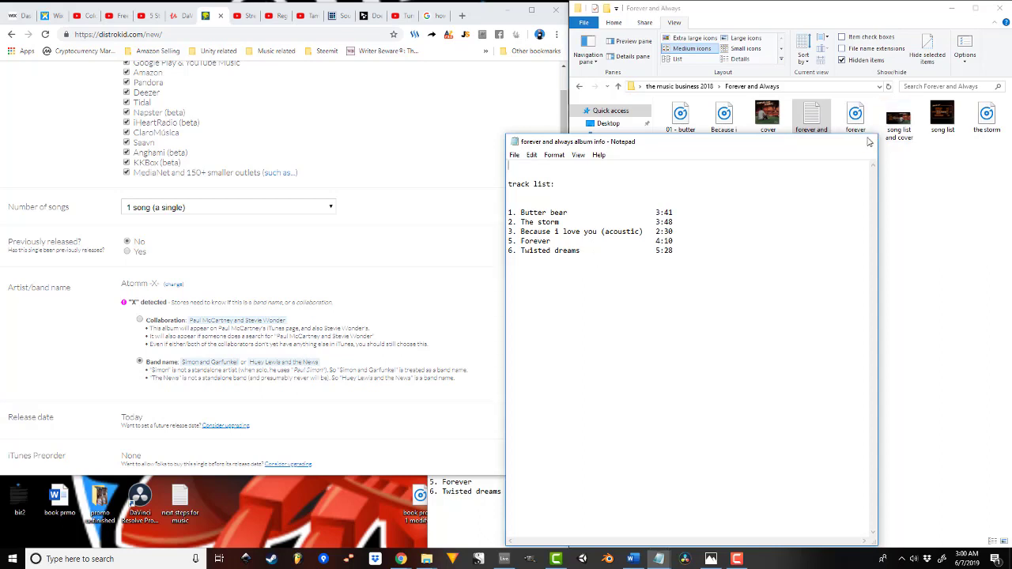
left_click(881, 136)
View the album's cover and song list images, minimizing the viewer after each
left_click(942, 114)
double_click(942, 114)
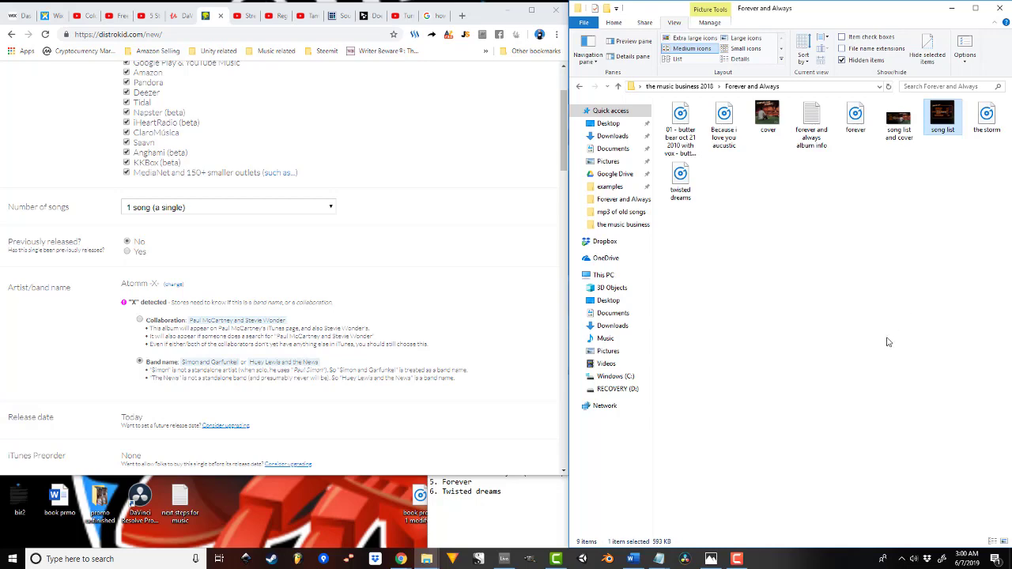
left_click(712, 557)
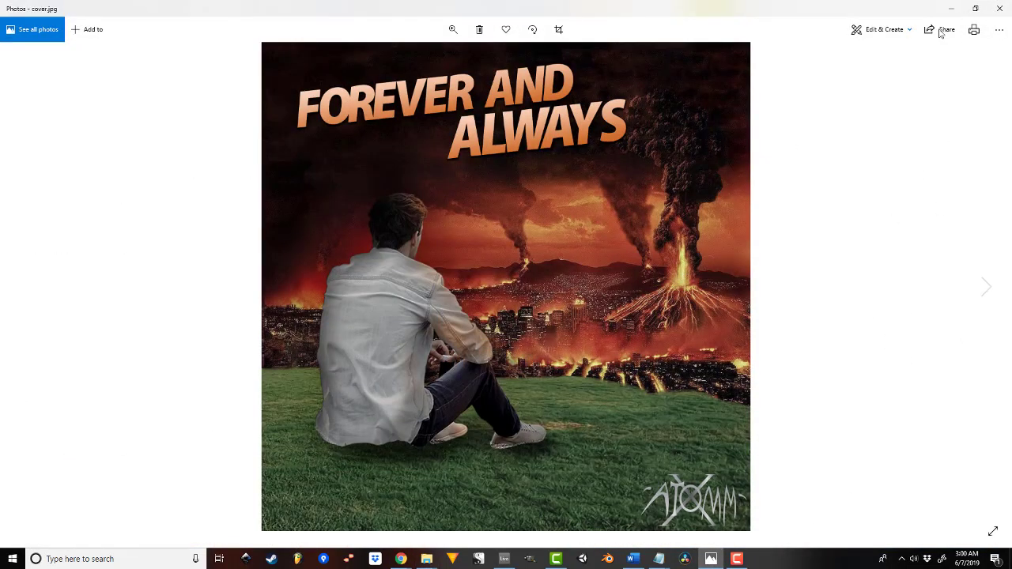
left_click(954, 8)
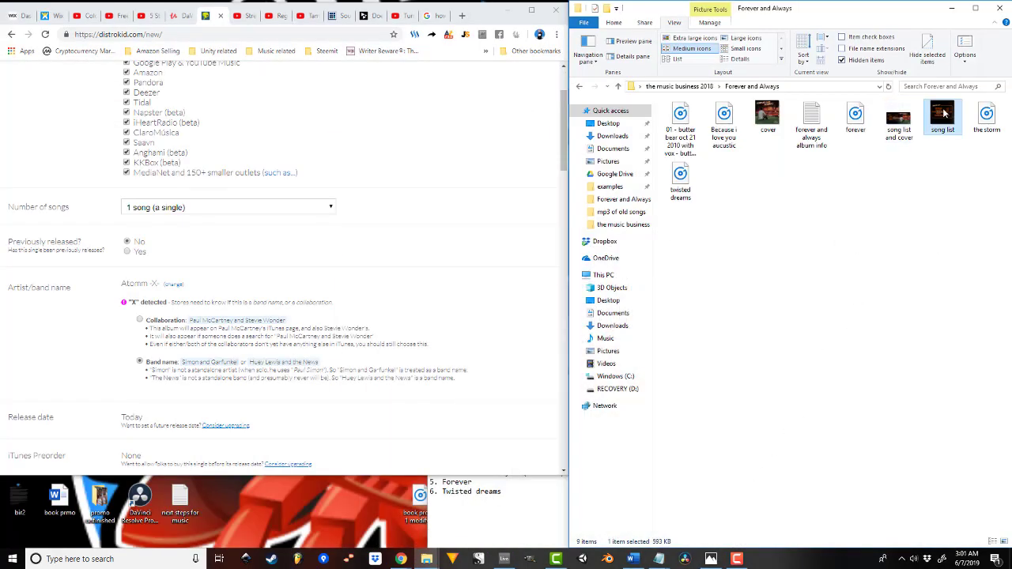
double_click(945, 113)
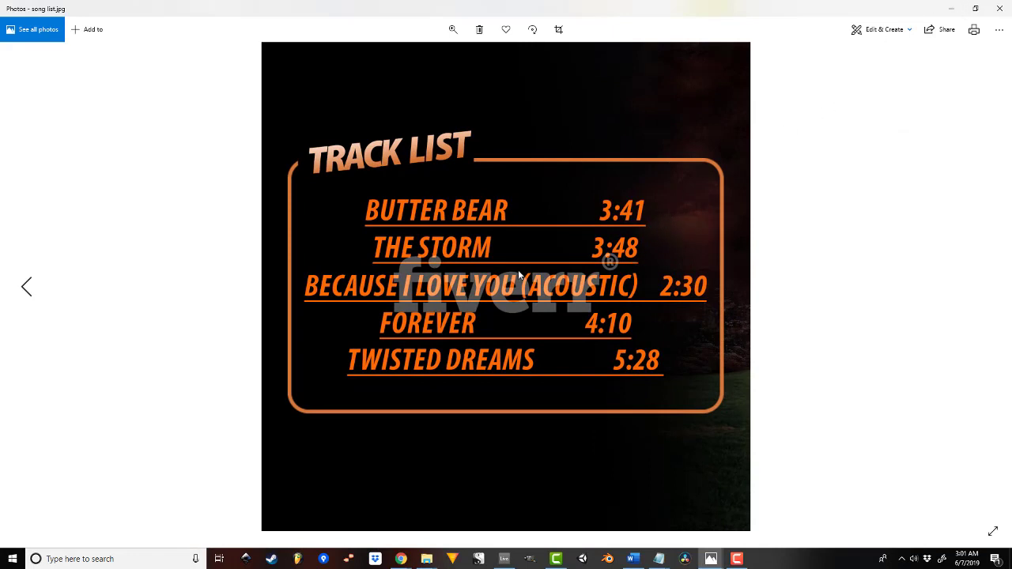
left_click(951, 8)
Place the forever and always album info text file beside the upload form and set the number of songs to 5 songs
double_click(814, 122)
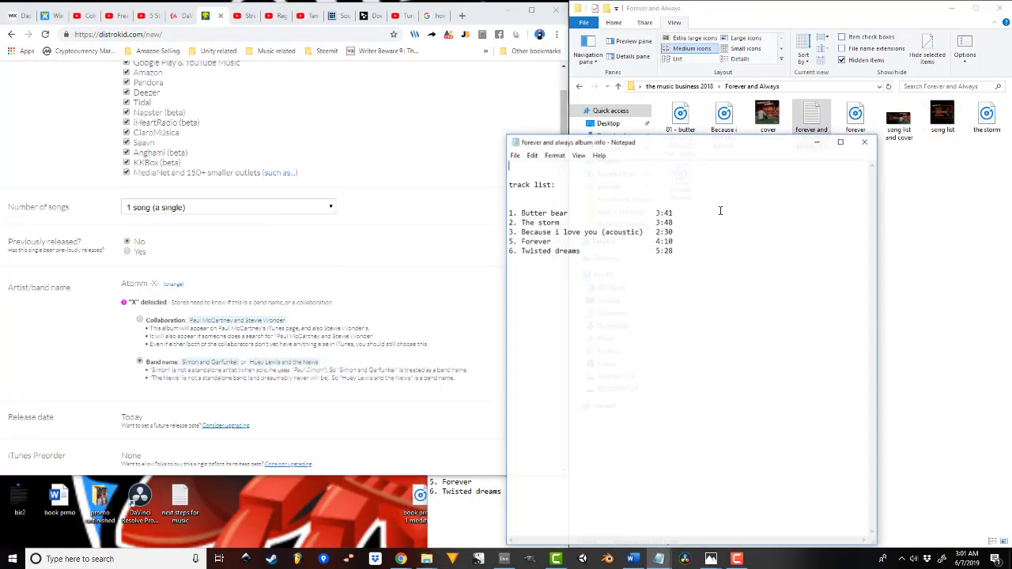
left_click_drag(755, 147, 866, 110)
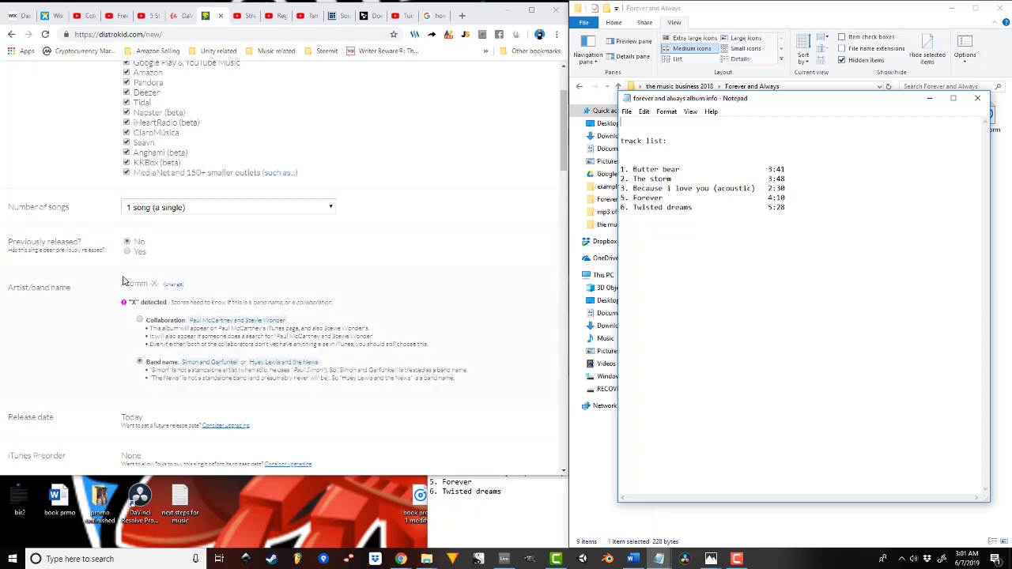
scroll(125, 281, "down", 1)
left_click(191, 158)
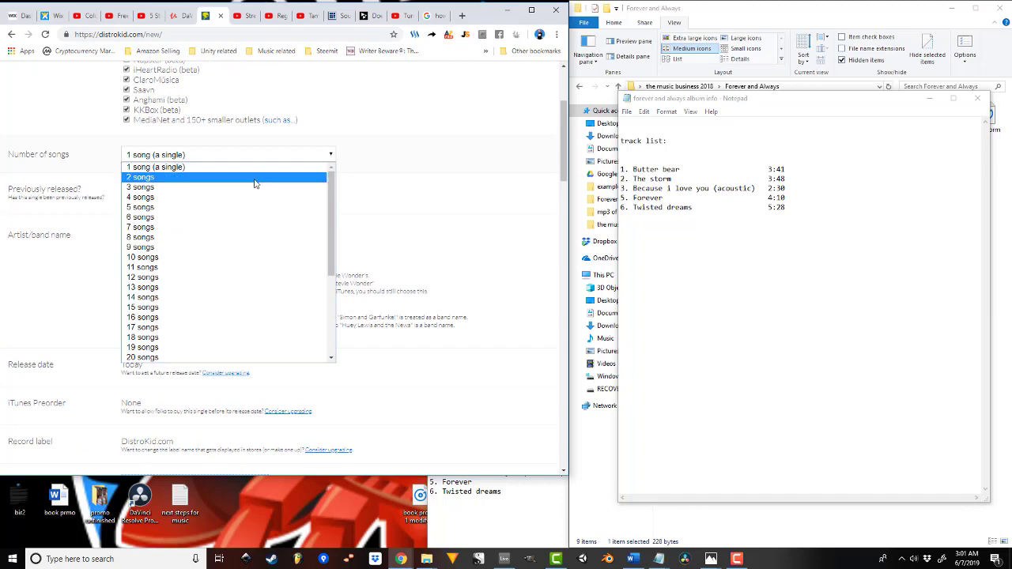
left_click(624, 210)
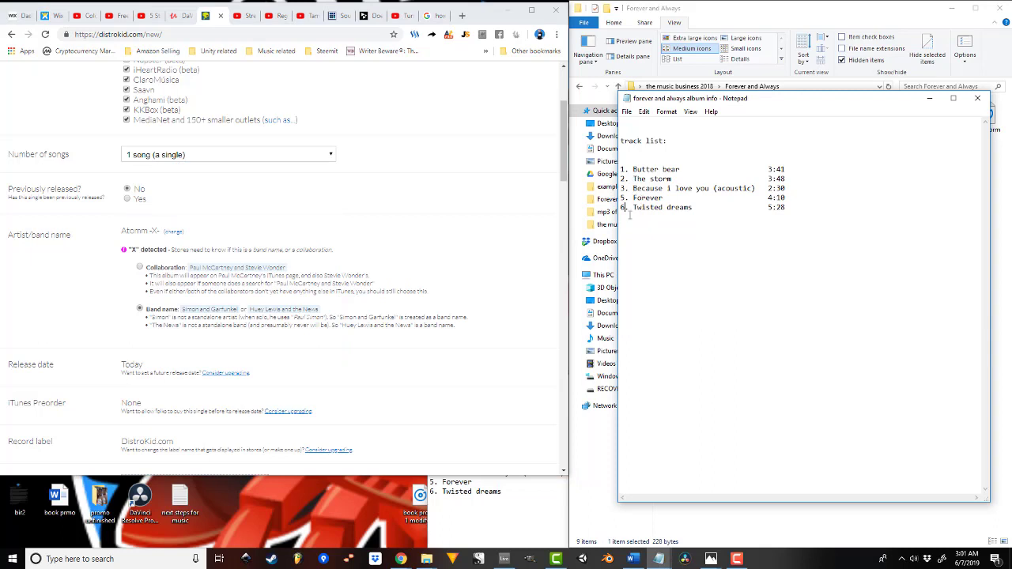
left_click(202, 156)
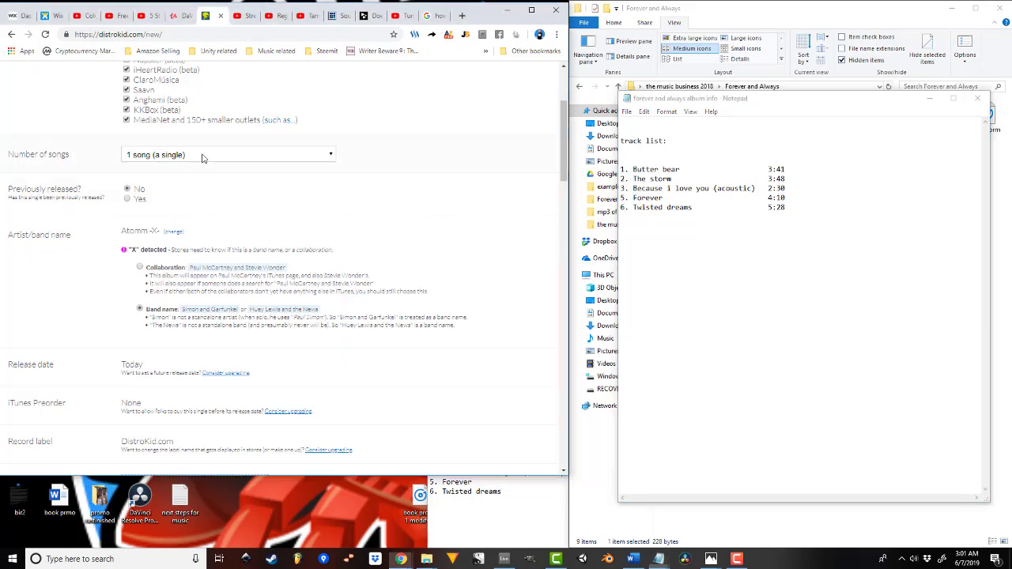
left_click(192, 208)
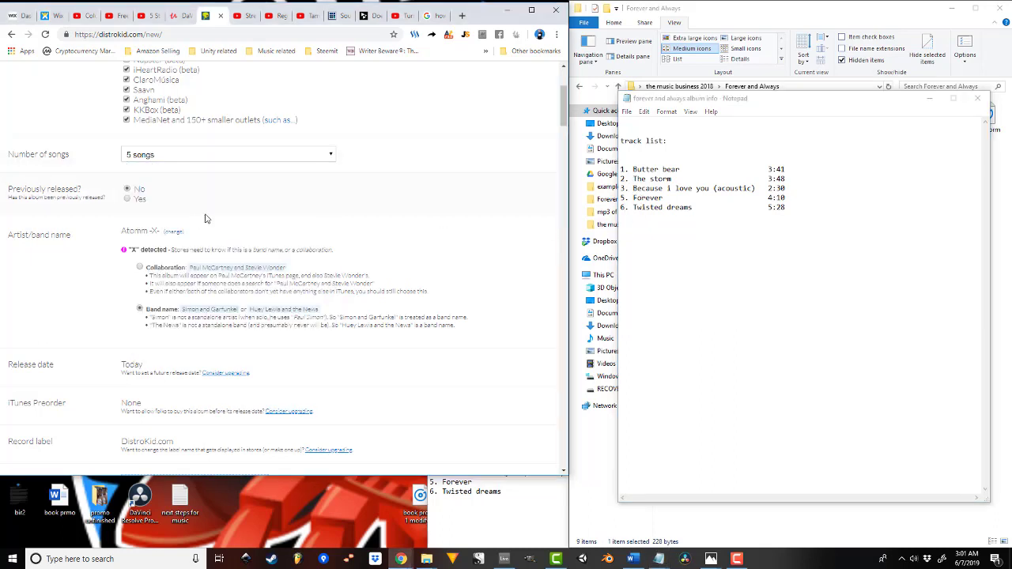
Mark the album as previously released
left_click(131, 204)
scroll(219, 296, "down", 2)
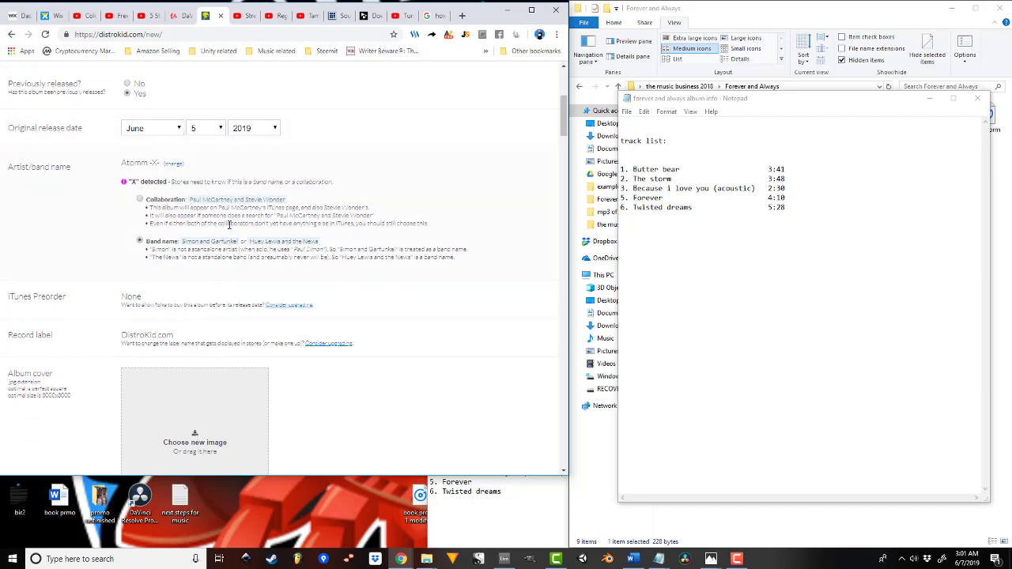
left_click(737, 559)
left_click(768, 388)
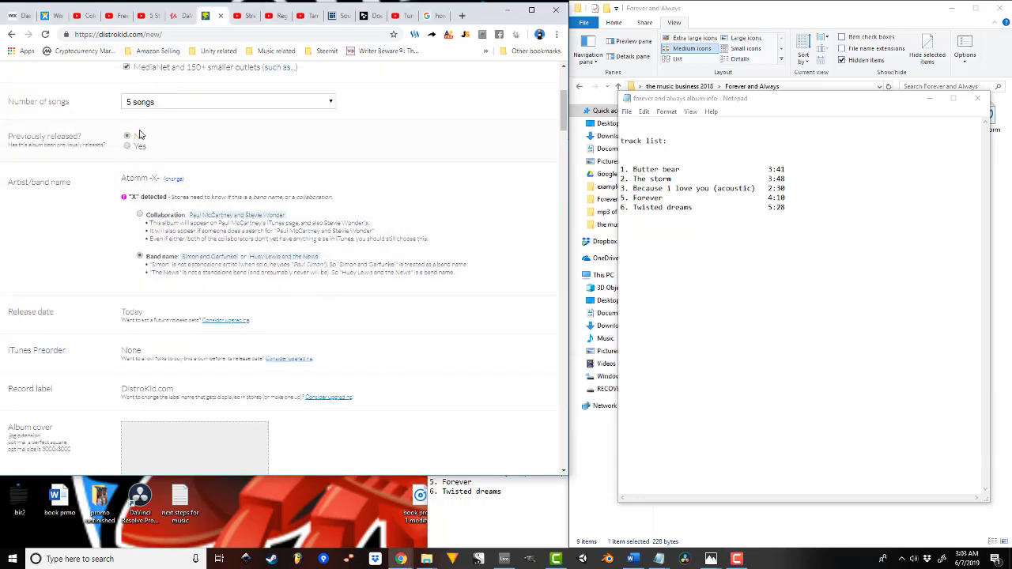
Review the artist name, release date, iTunes preorder, record label and album cover requirements on the upload form
scroll(153, 149, "down", 2)
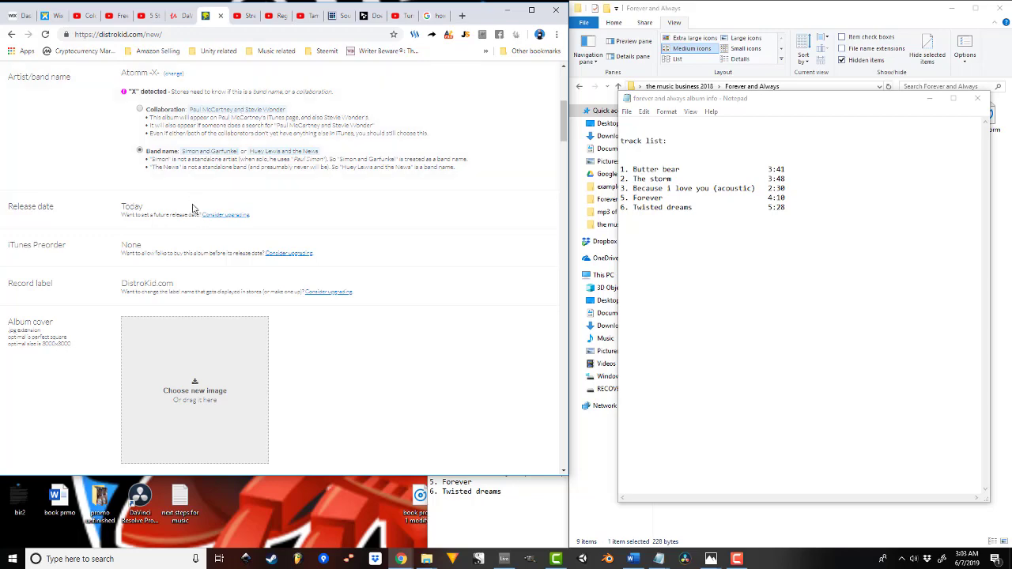
scroll(167, 229, "down", 3)
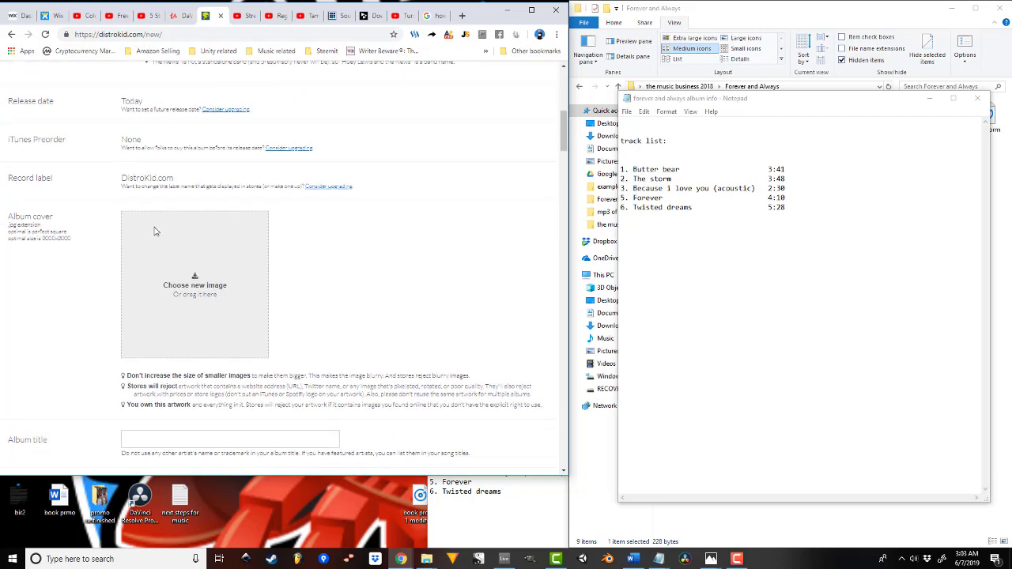
scroll(168, 241, "up", 2)
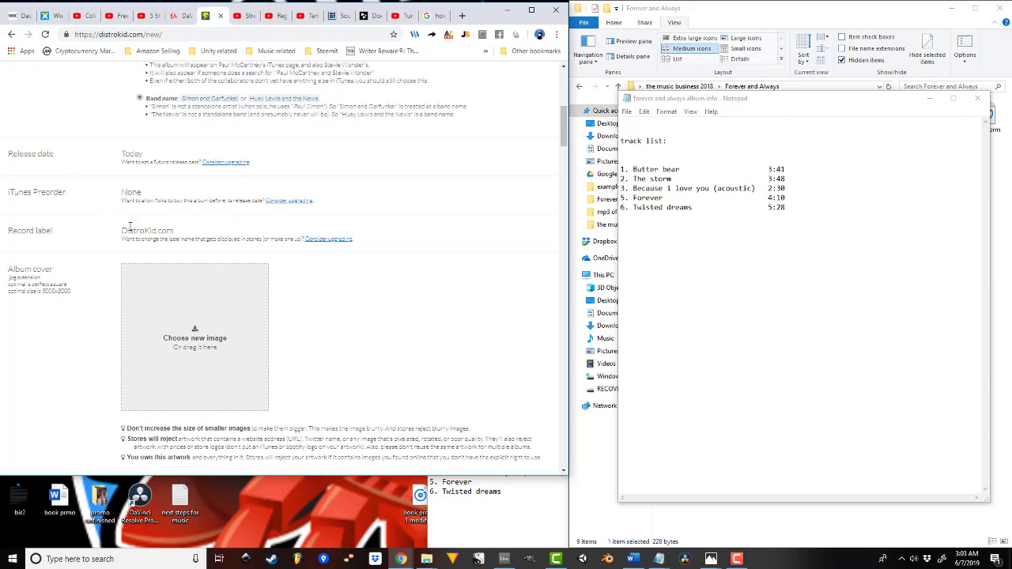
scroll(123, 217, "down", 2)
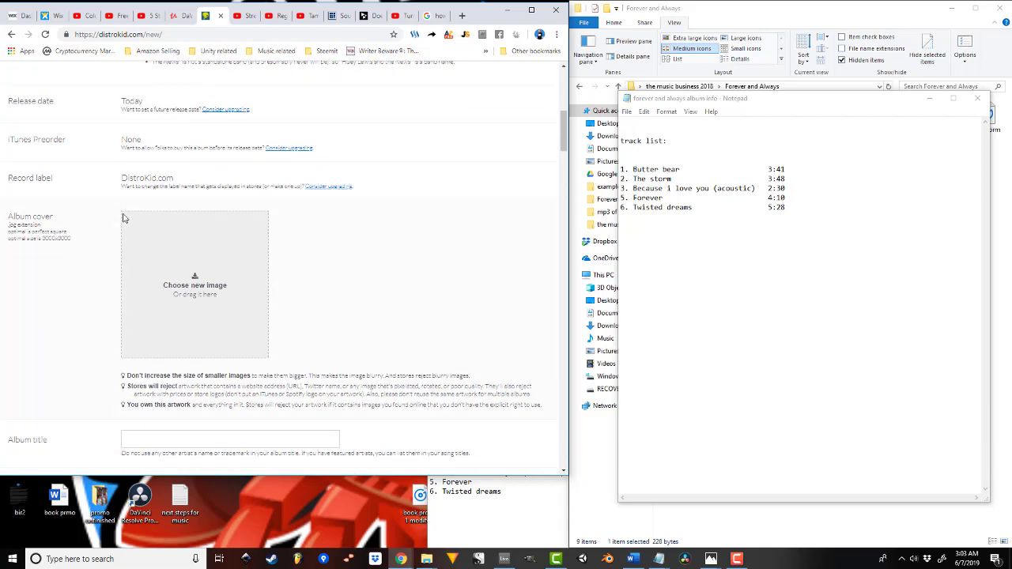
scroll(124, 219, "up", 1)
scroll(243, 244, "down", 1)
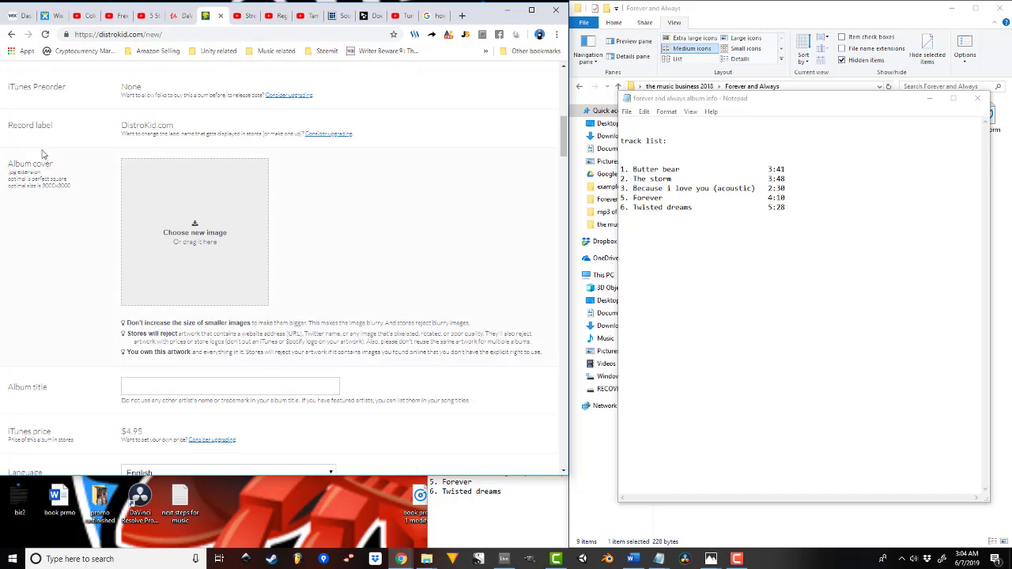
scroll(188, 118, "down", 3)
scroll(178, 126, "up", 2)
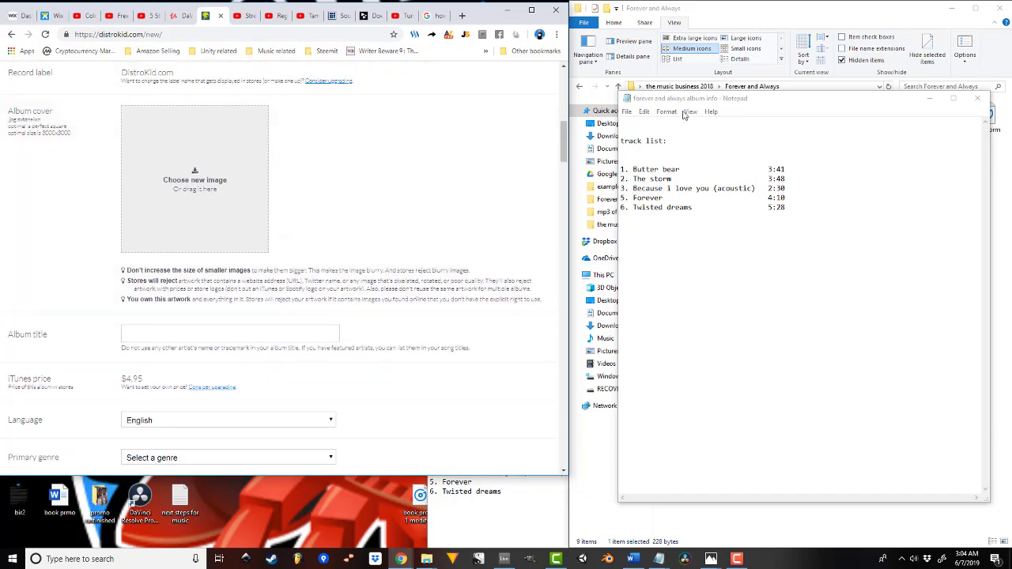
Upload the cover image from the Forever and Always folder as album cover and enter the album title Forever and Always
left_click(597, 464)
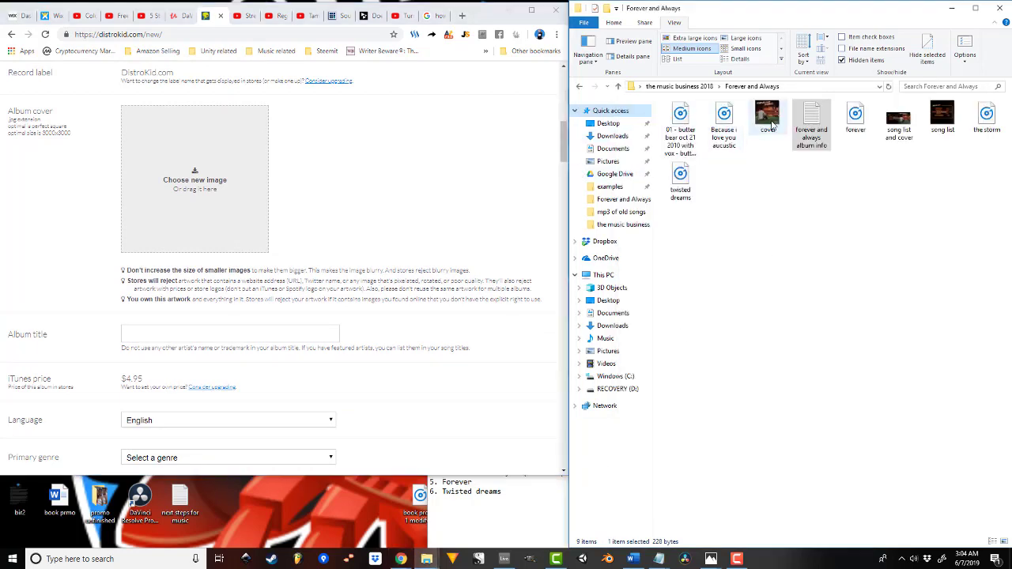
left_click_drag(768, 119, 188, 175)
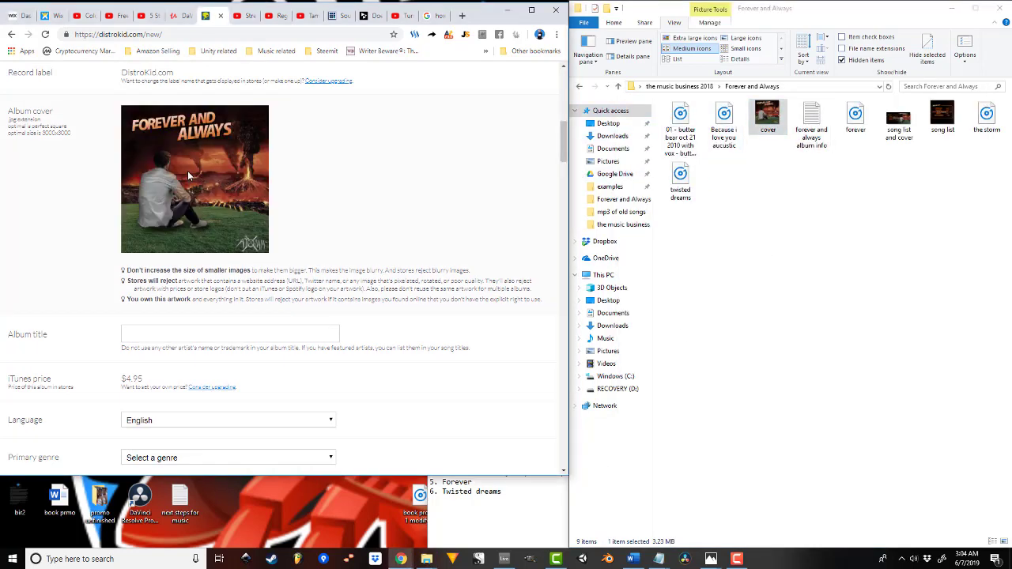
scroll(188, 174, "down", 3)
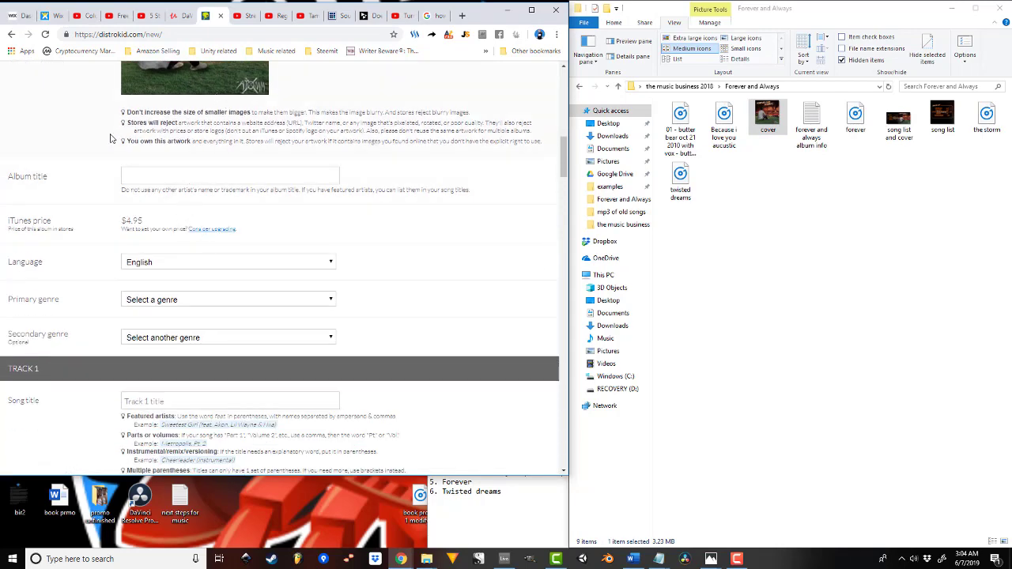
scroll(93, 185, "down", 1)
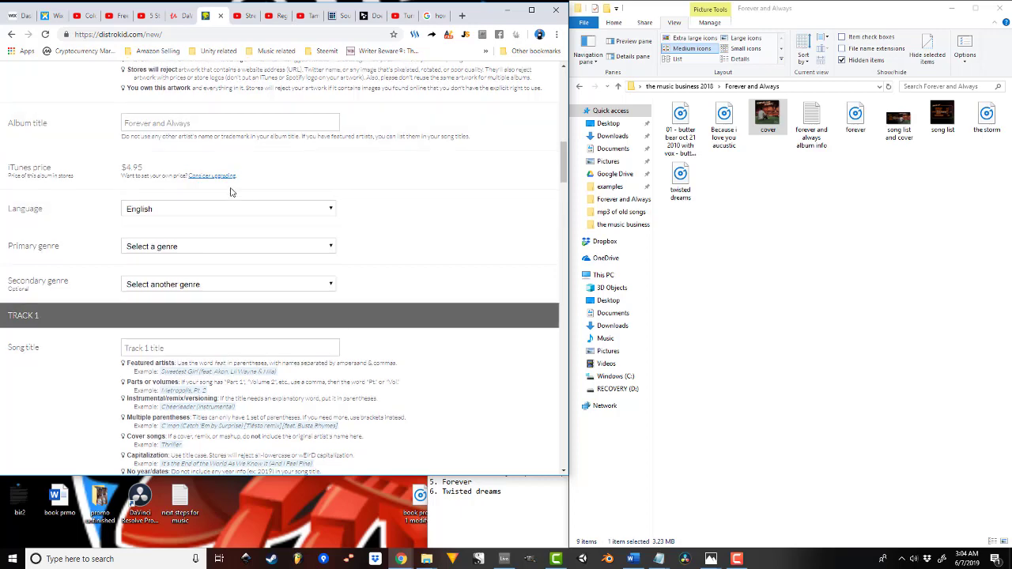
scroll(230, 190, "down", 1)
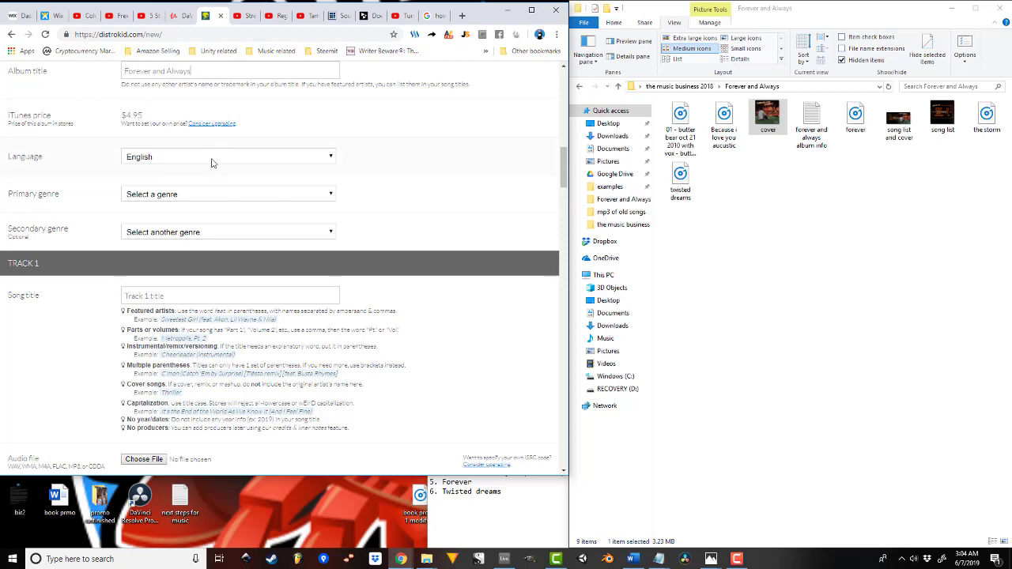
Set the album's primary genre to Pop
scroll(211, 161, "down", 1)
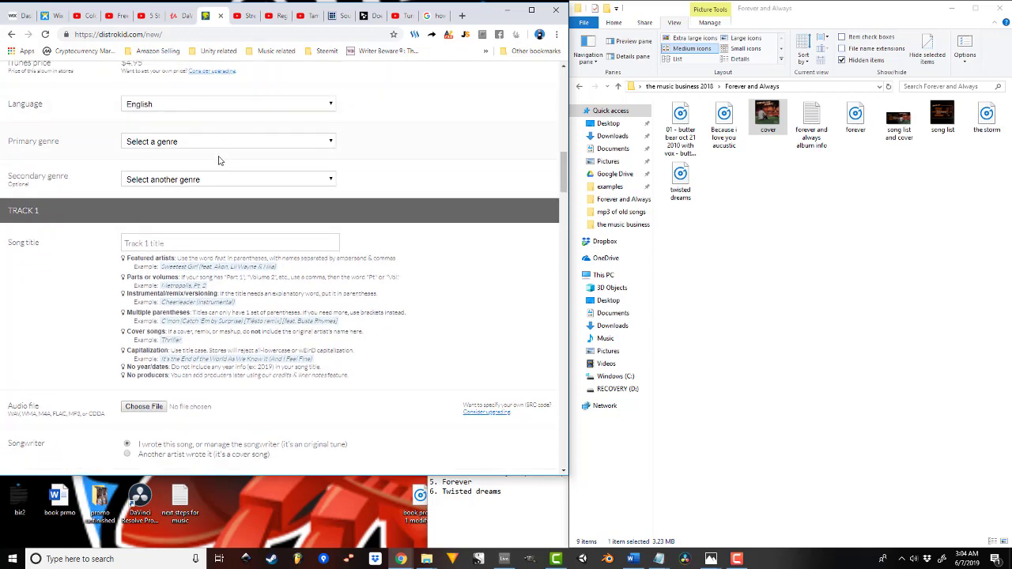
left_click(215, 143)
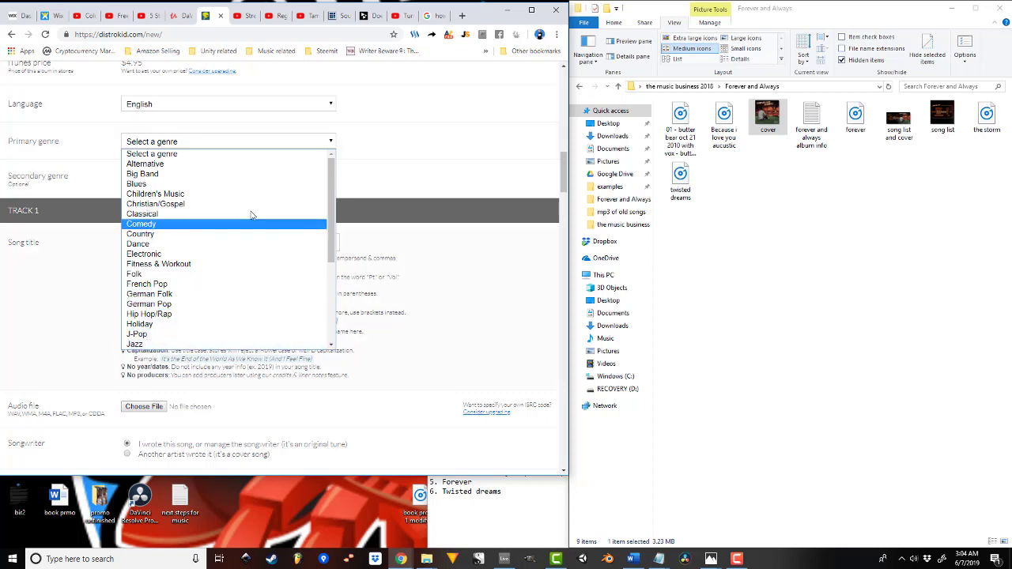
scroll(308, 285, "down", 5)
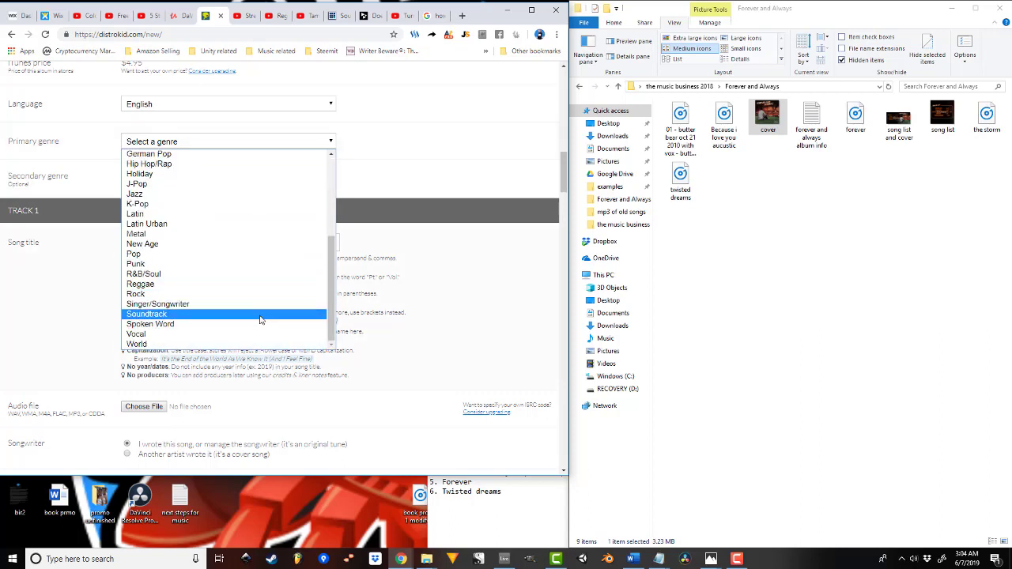
left_click(249, 256)
Try Electronic as the secondary genre and look through its subgenre options
left_click(216, 185)
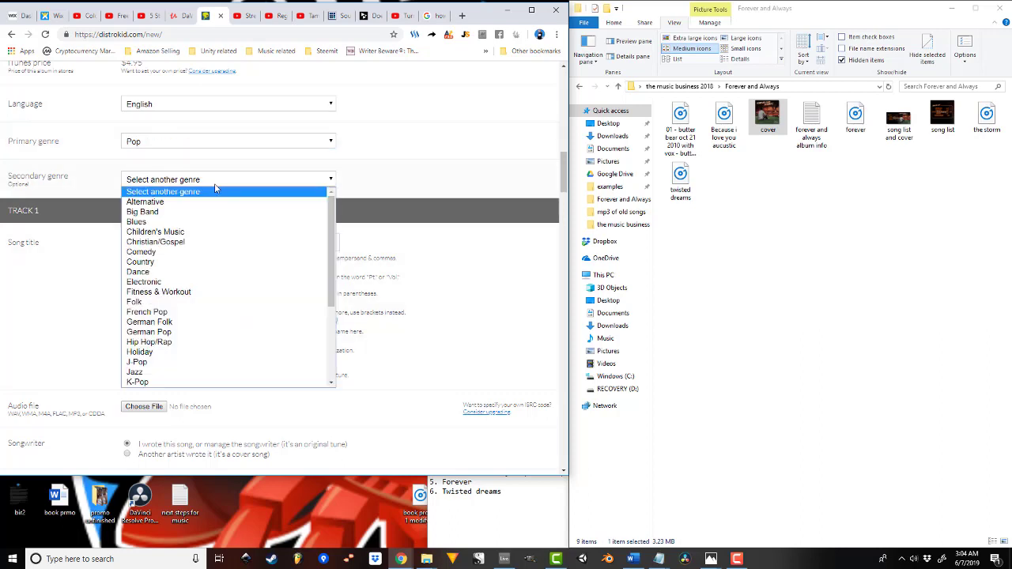
left_click(201, 281)
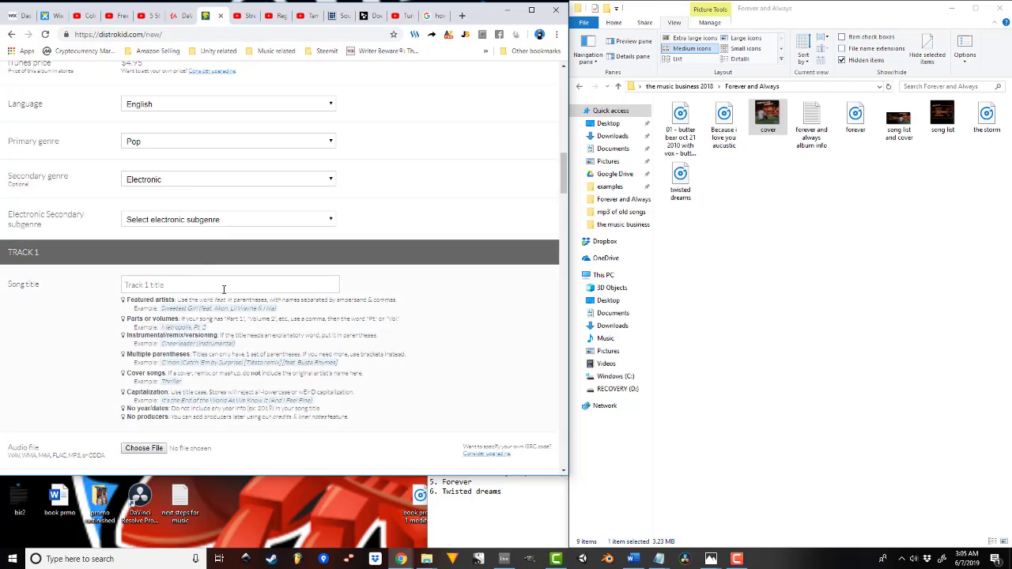
left_click(188, 220)
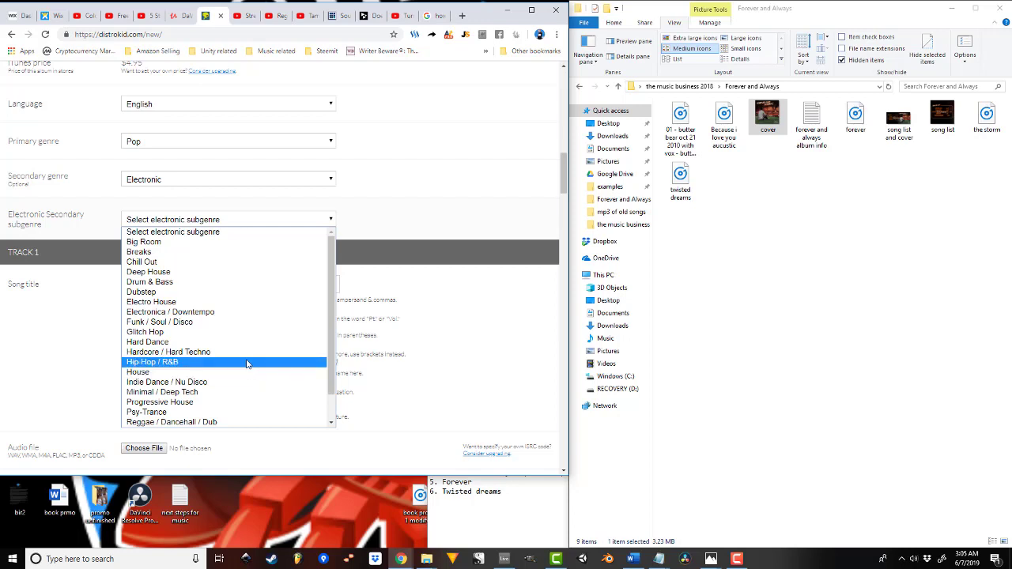
scroll(247, 364, "down", 1)
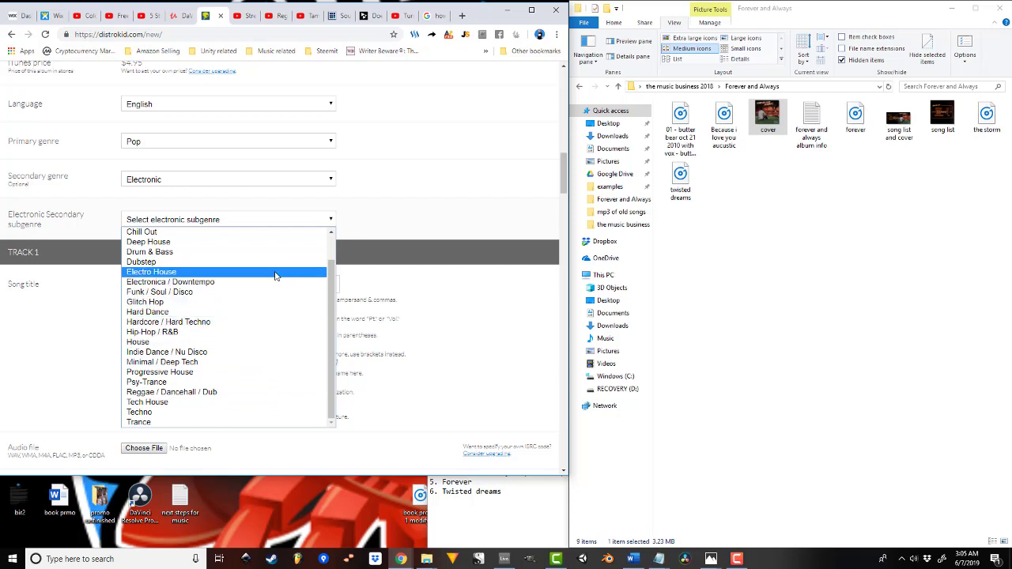
scroll(275, 332, "up", 1)
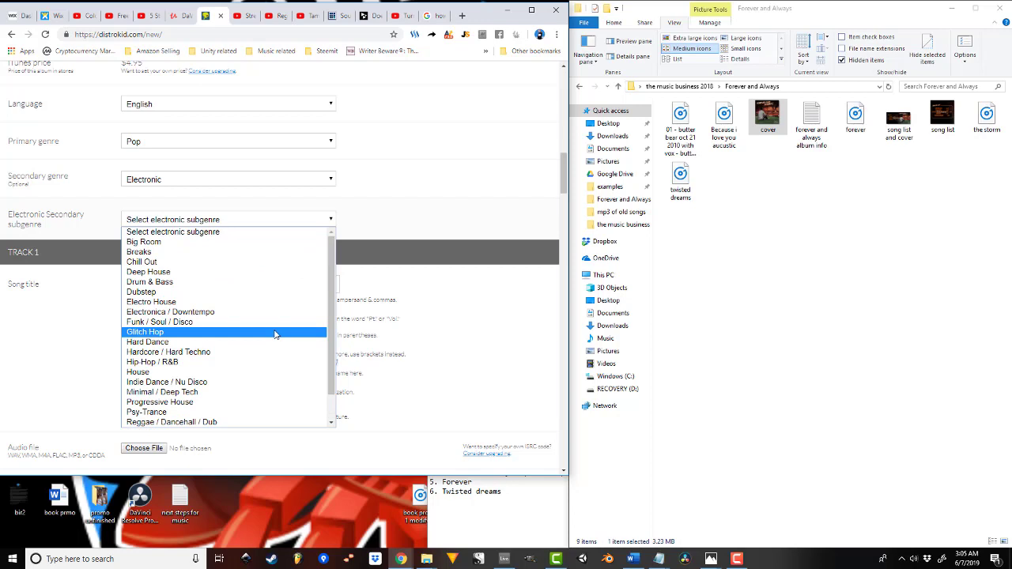
scroll(275, 333, "down", 1)
scroll(261, 392, "up", 1)
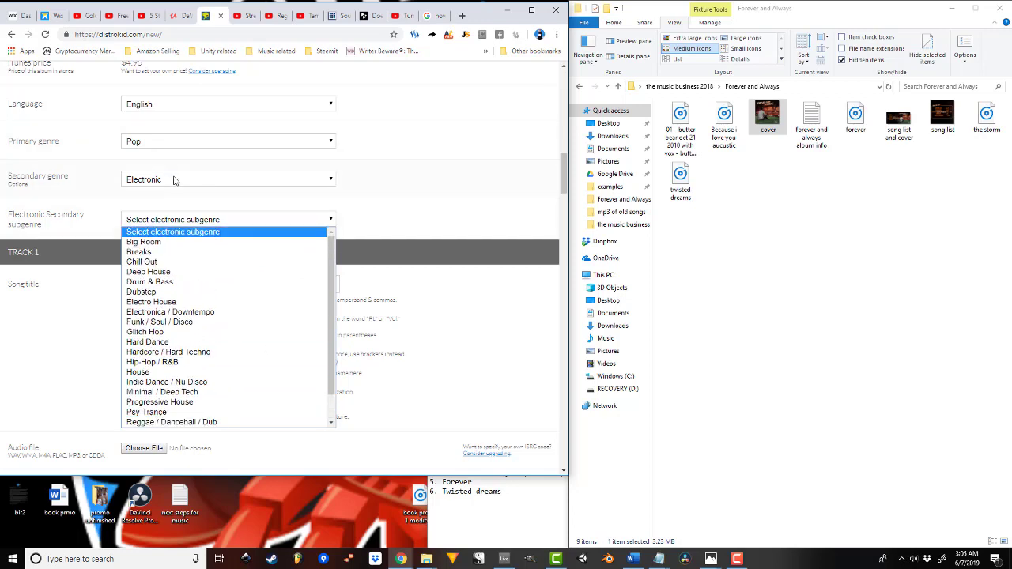
Set the album's secondary genre to Alternative
left_click(173, 180)
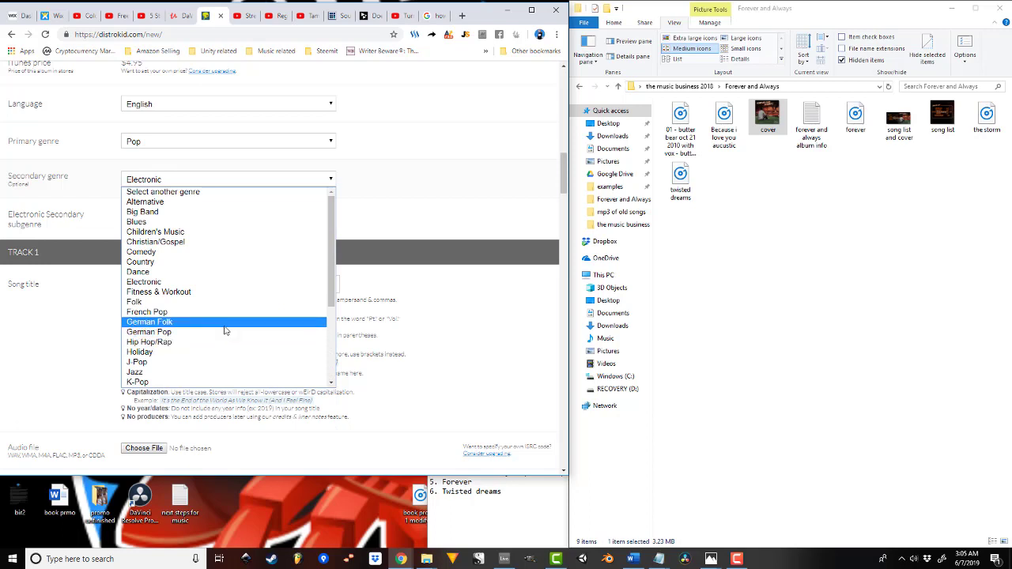
left_click(197, 205)
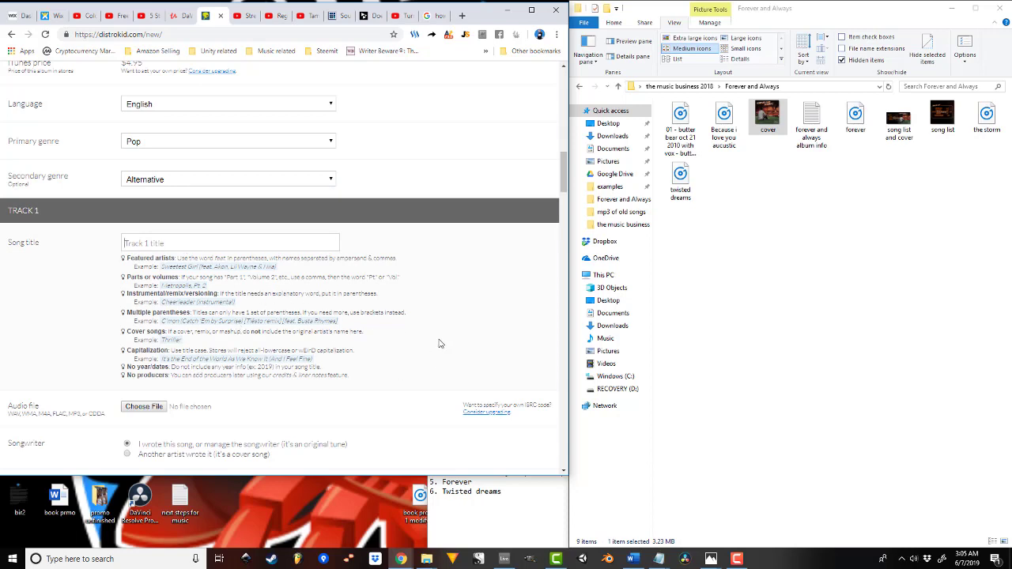
Reopen the forever and always album info file beside the form and enter Butter Bear as the track 1 song title
double_click(806, 134)
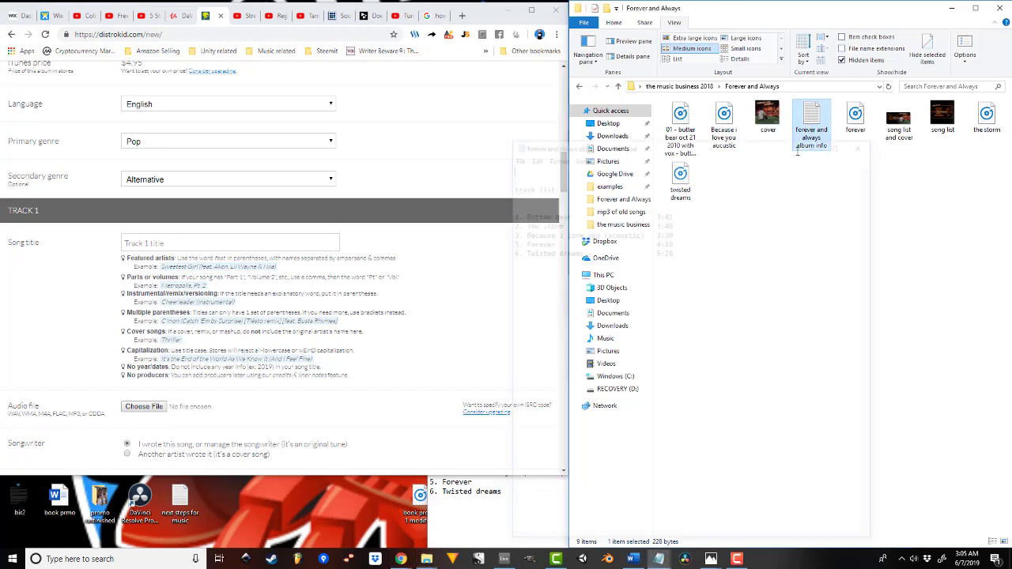
left_click_drag(728, 148, 860, 268)
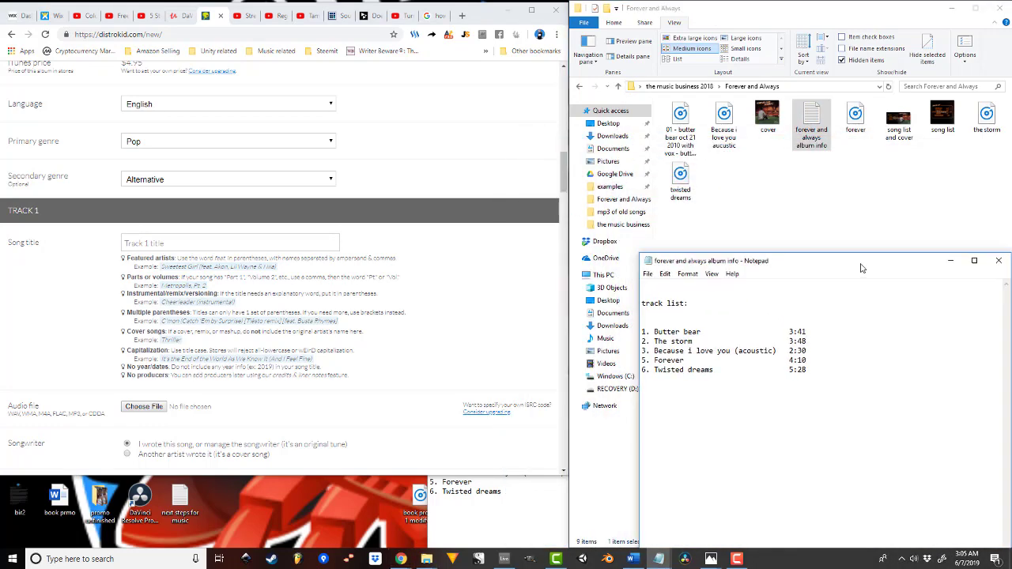
left_click(271, 246)
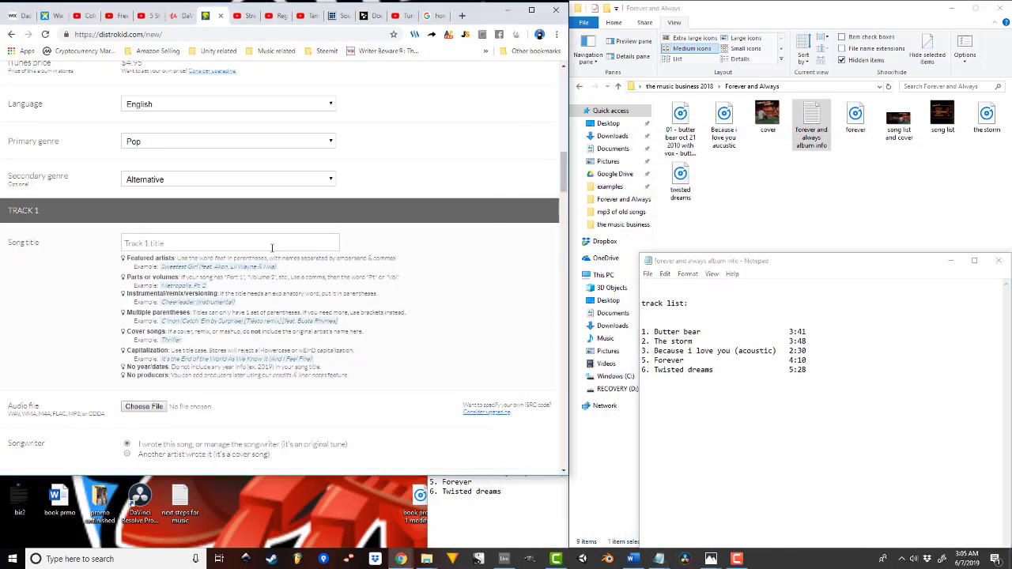
type("Butter Bear")
Open the audio file chooser for track 1 and look through the Google Drive folder and its parent folders for the song
scroll(234, 242, "down", 3)
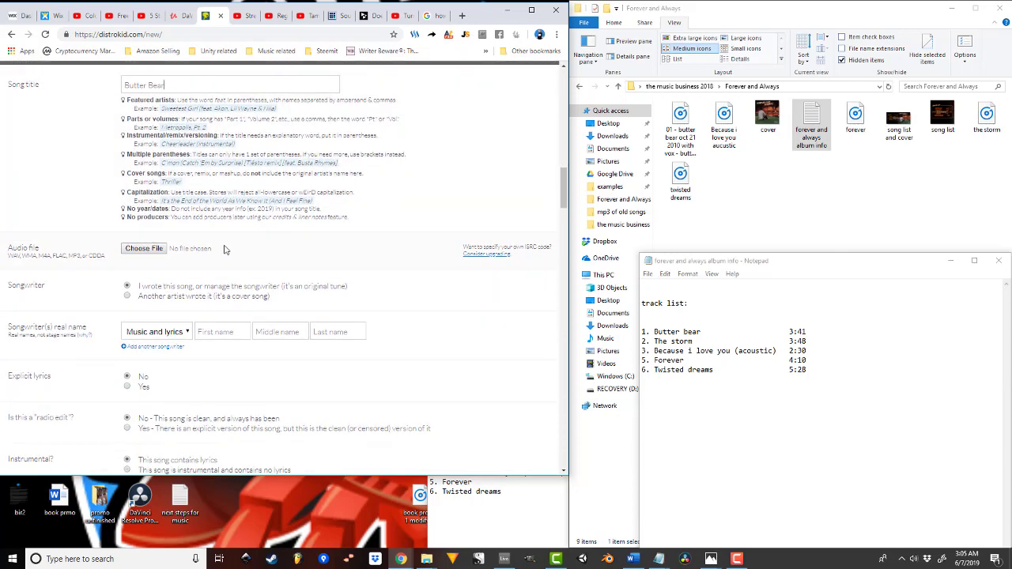
left_click(150, 250)
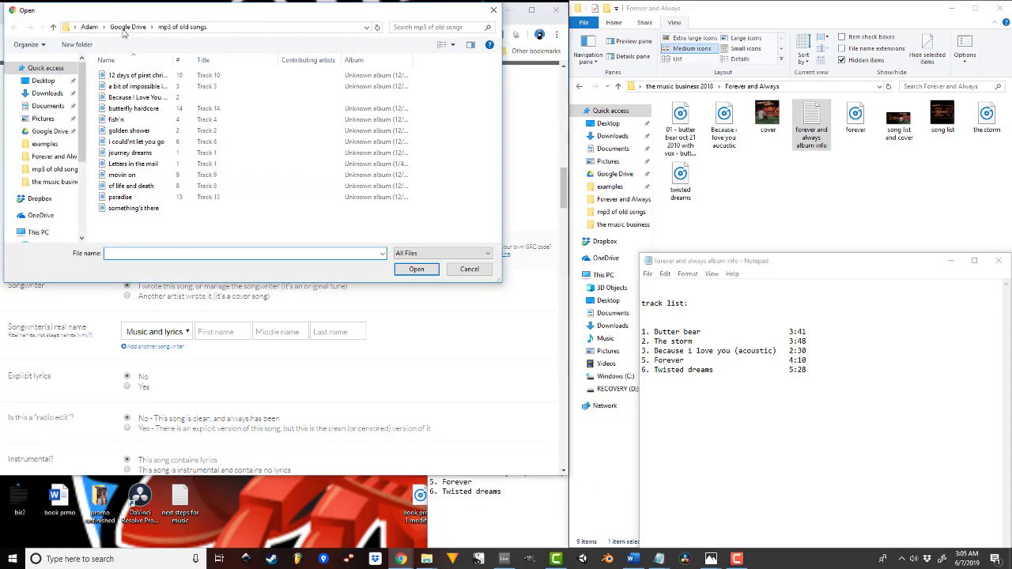
left_click(53, 27)
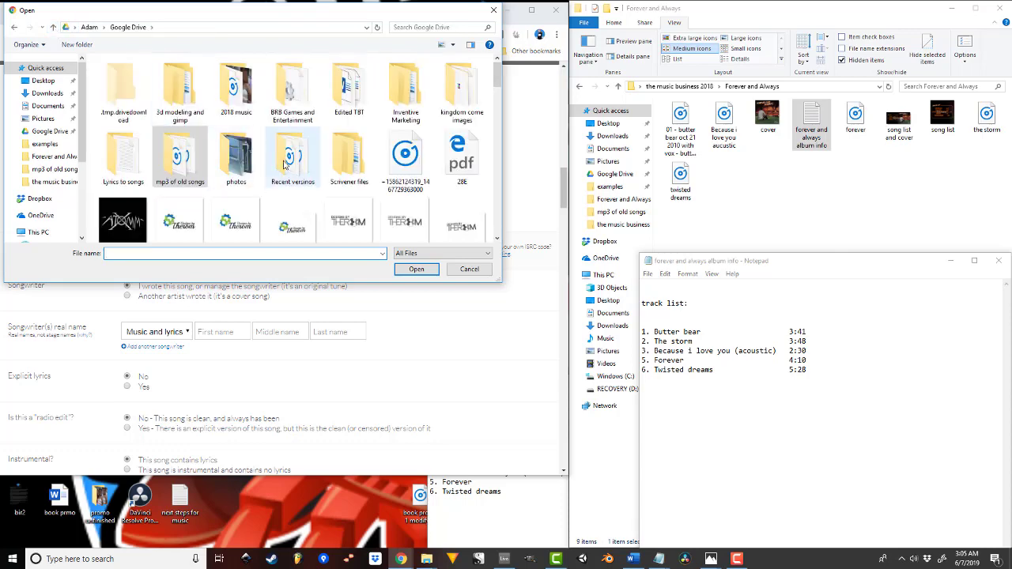
scroll(284, 164, "down", 8)
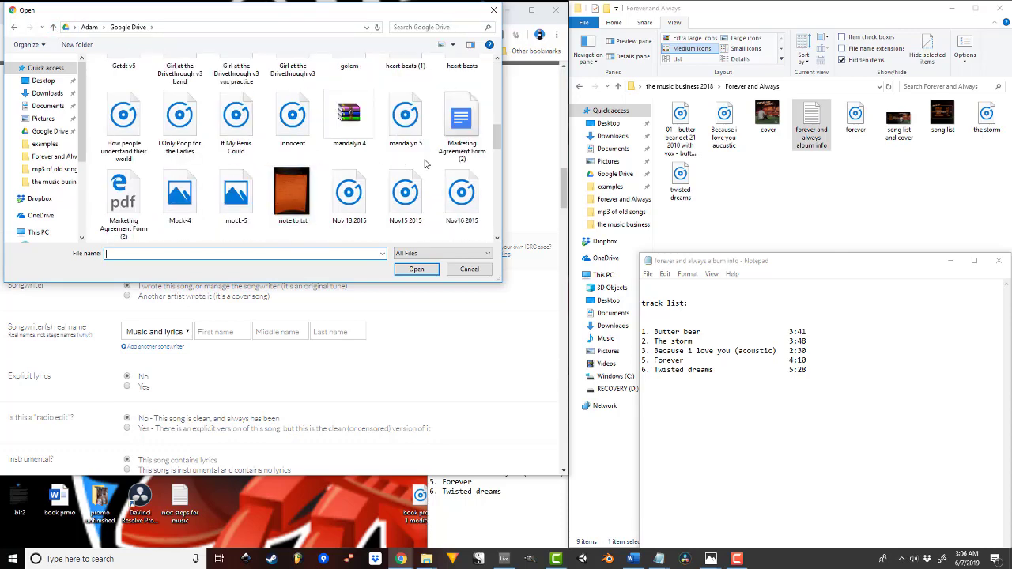
scroll(424, 164, "down", 5)
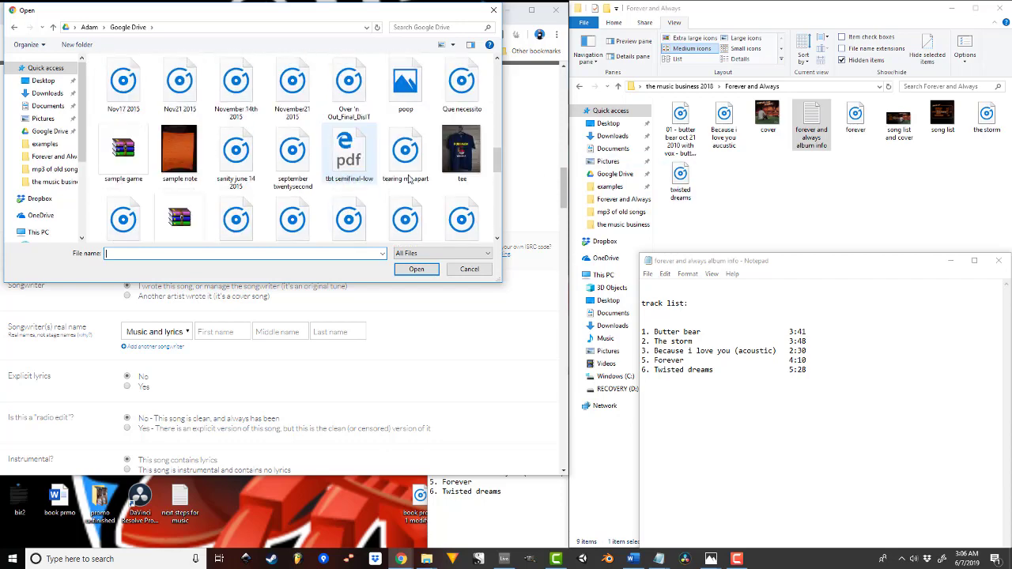
scroll(409, 180, "up", 13)
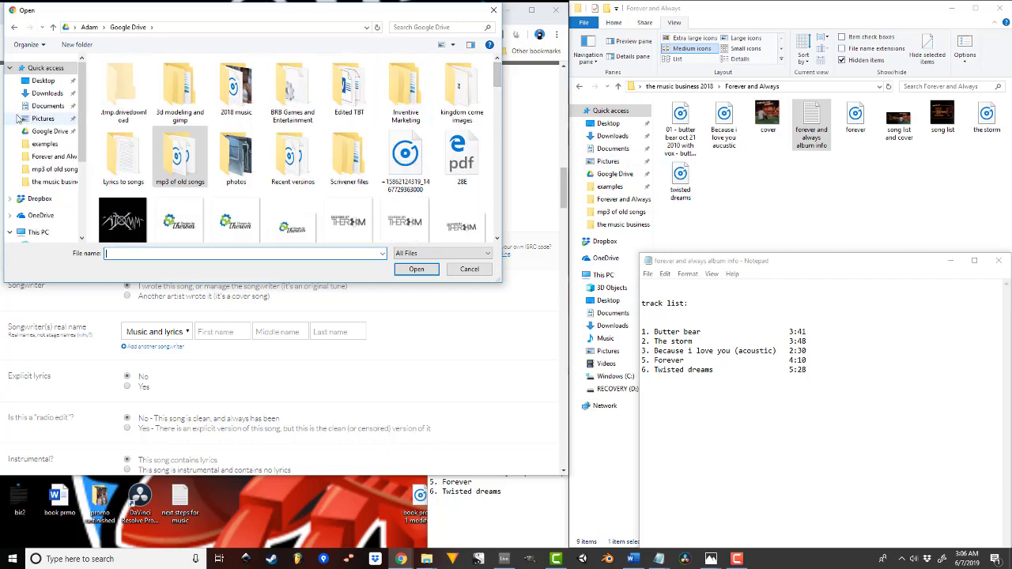
left_click(54, 28)
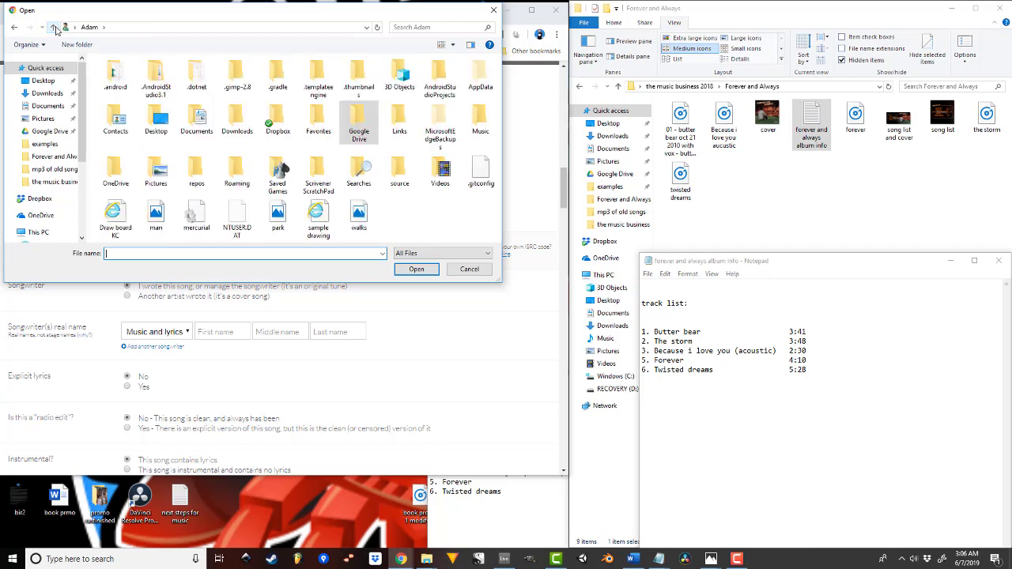
left_click(53, 28)
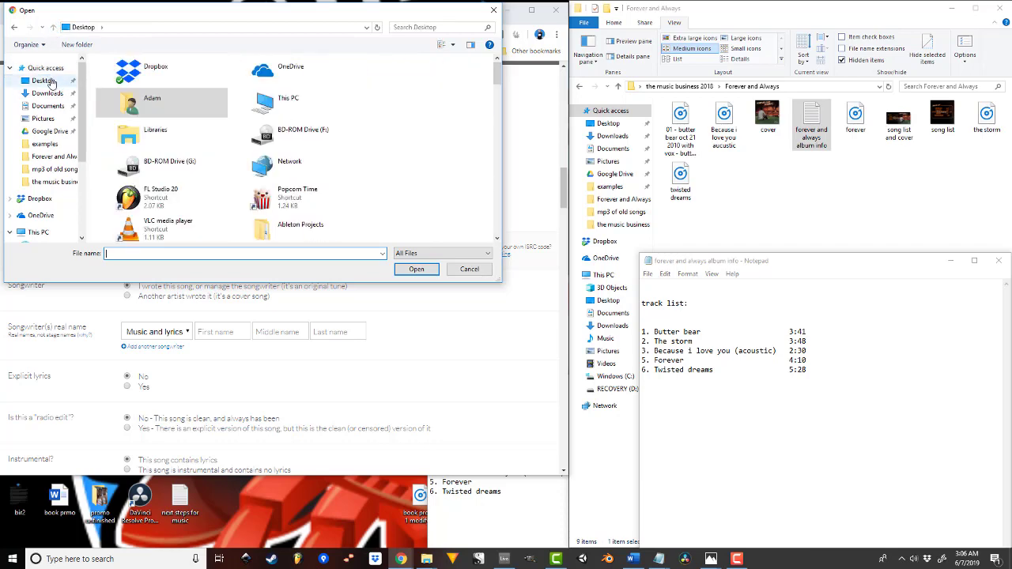
Attach the "01 - butter bear oct 21 2010 with vox" file from Desktop > the music business 2018 > Forever and Always as track 1's audio
left_click(43, 81)
scroll(260, 192, "down", 3)
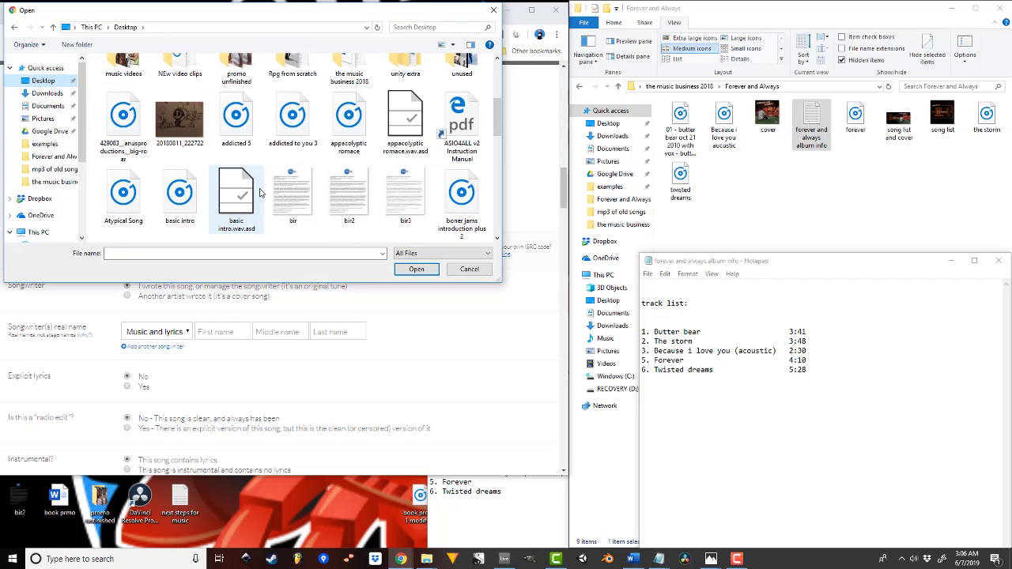
double_click(349, 70)
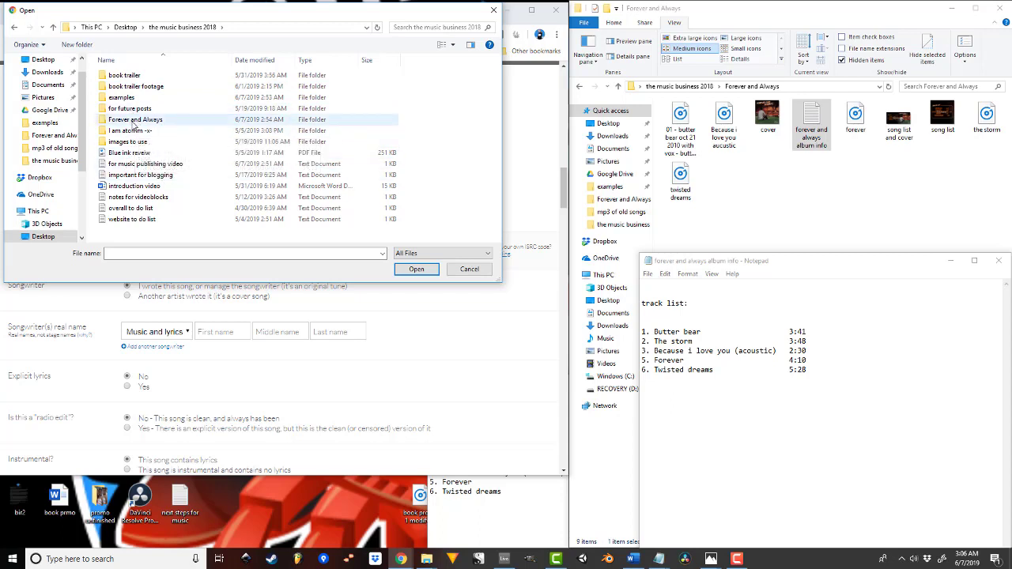
left_click(134, 122)
double_click(134, 122)
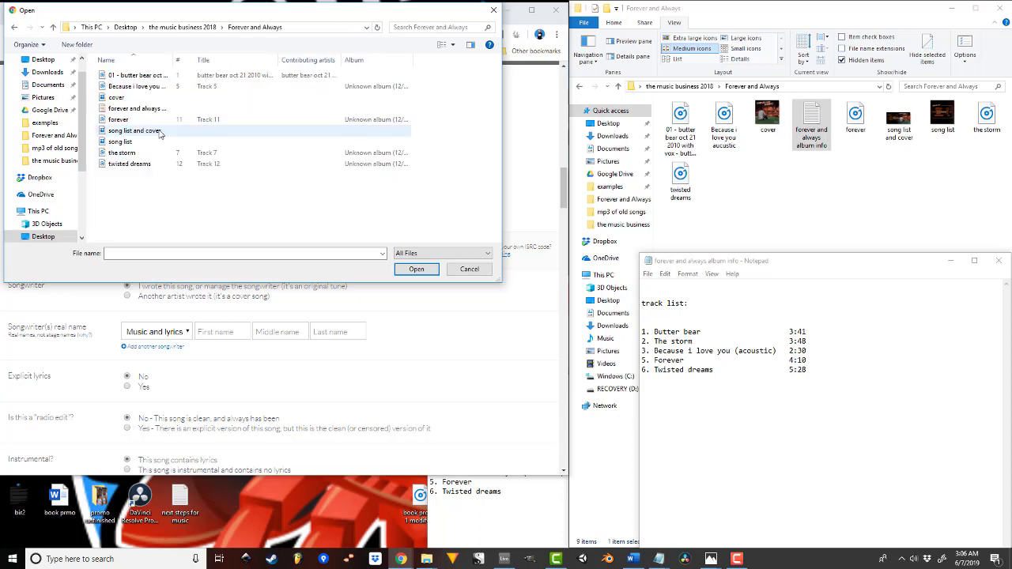
left_click(148, 76)
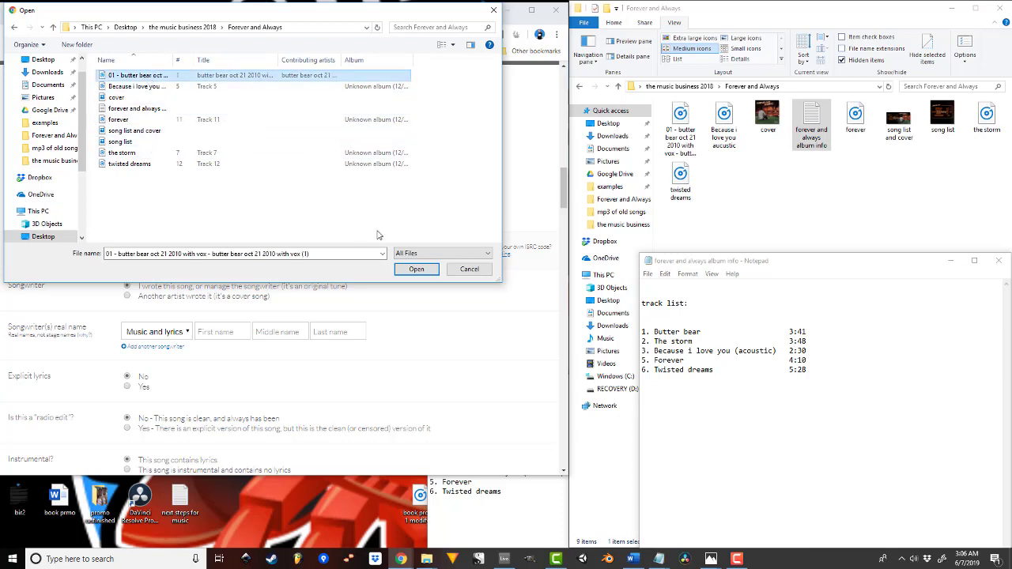
left_click(416, 270)
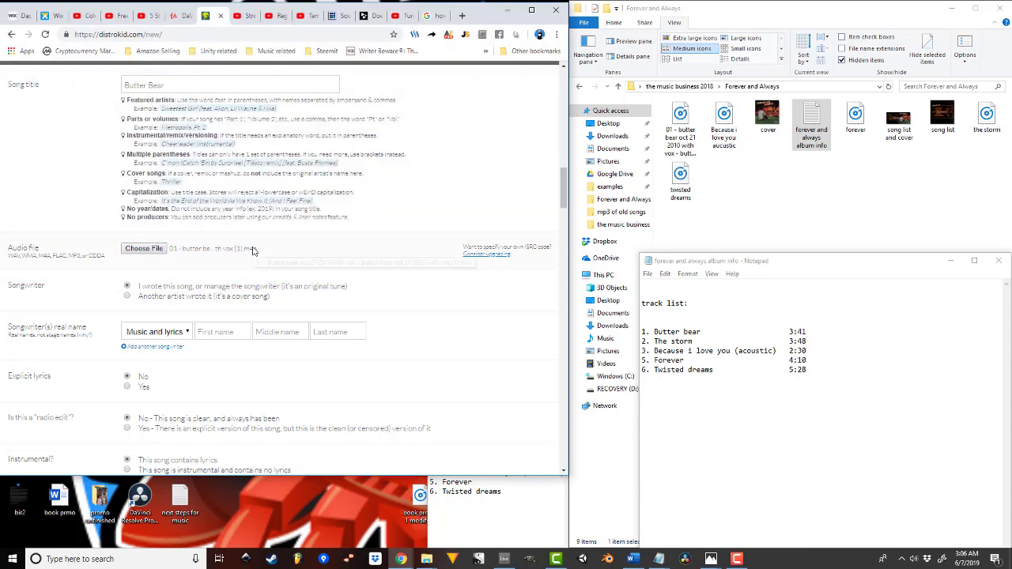
Keep Music and lyrics as track 1's songwriter role and fill in the songwriter's real name from the saved autofill entry
scroll(253, 251, "down", 1)
scroll(253, 250, "down", 1)
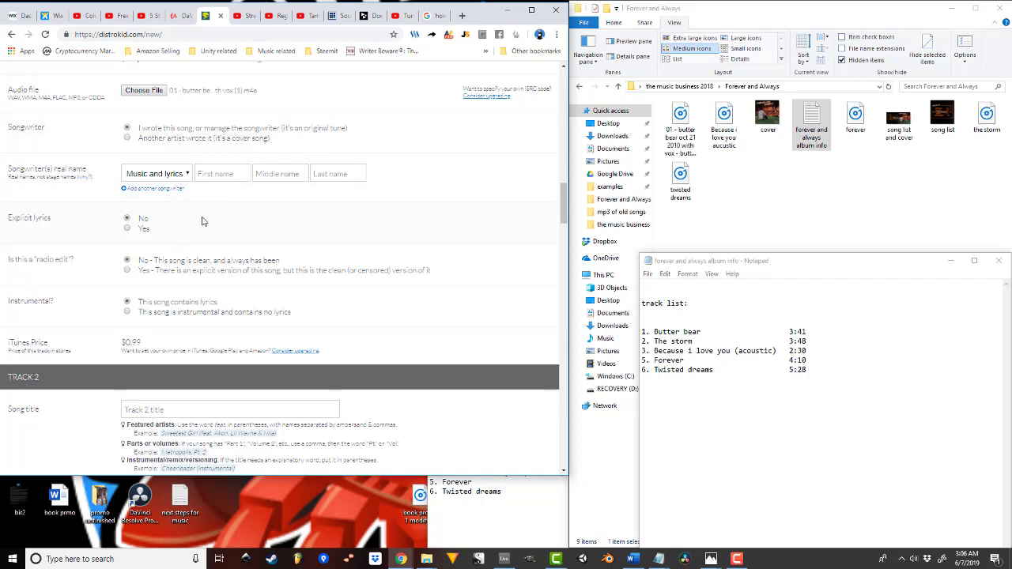
scroll(154, 254, "down", 1)
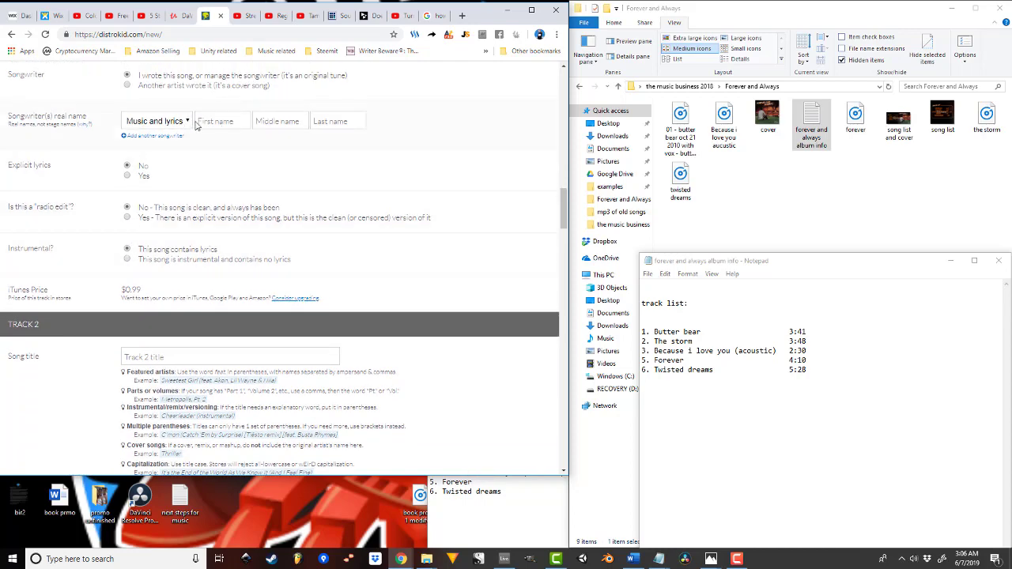
left_click(168, 123)
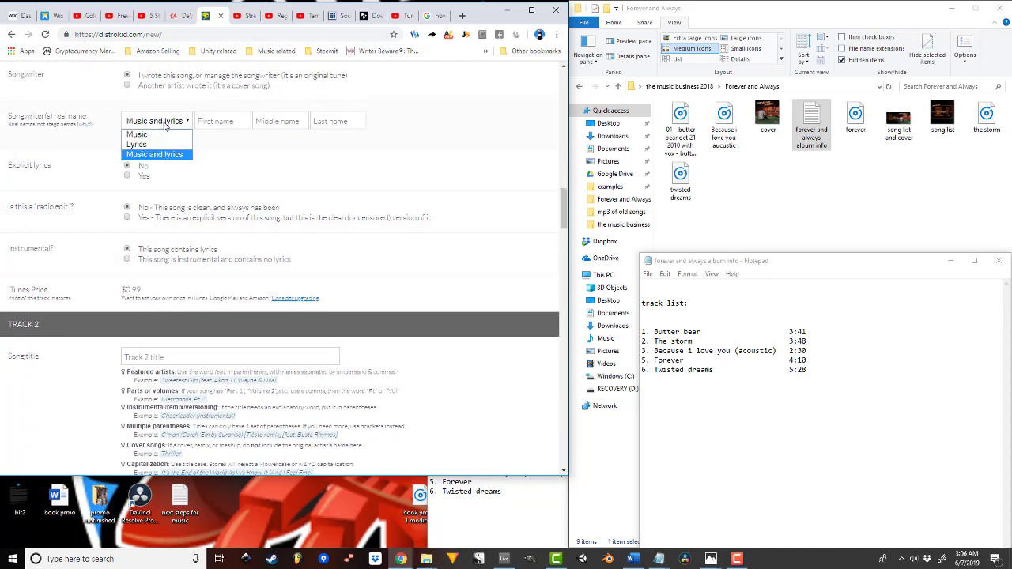
left_click(233, 148)
left_click(226, 123)
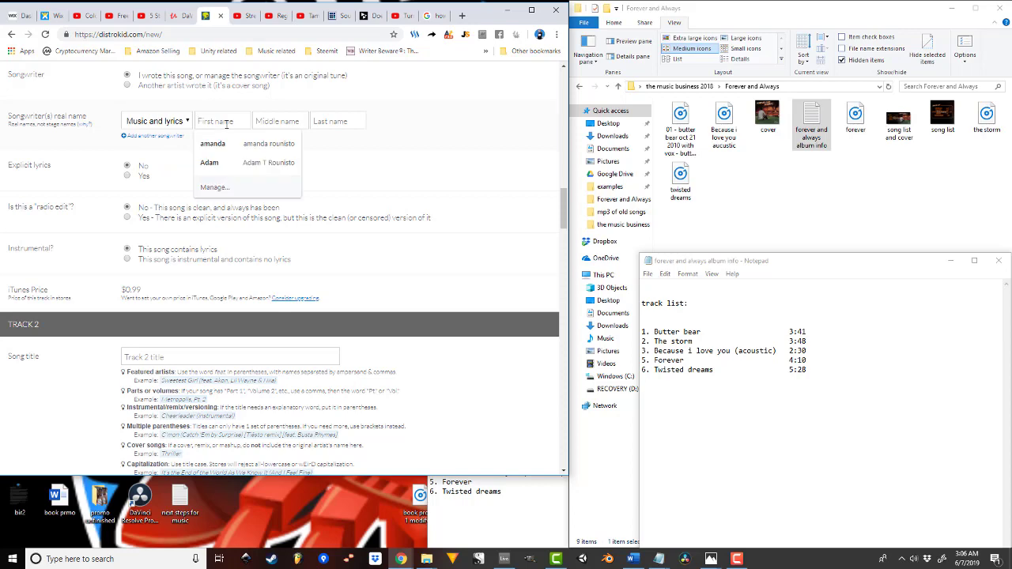
left_click(245, 164)
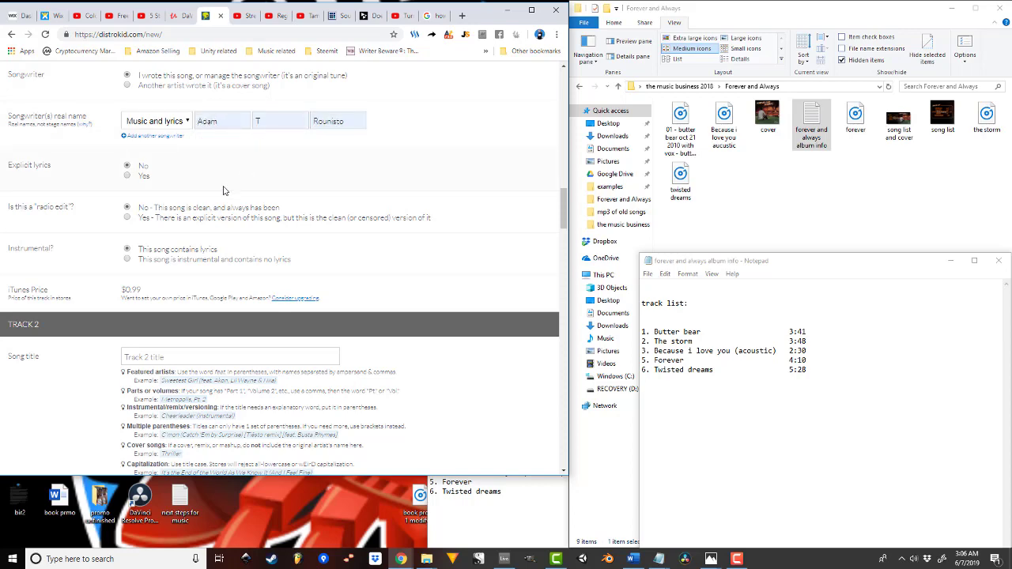
Enter The Storm as the track 2 song title
scroll(197, 200, "down", 1)
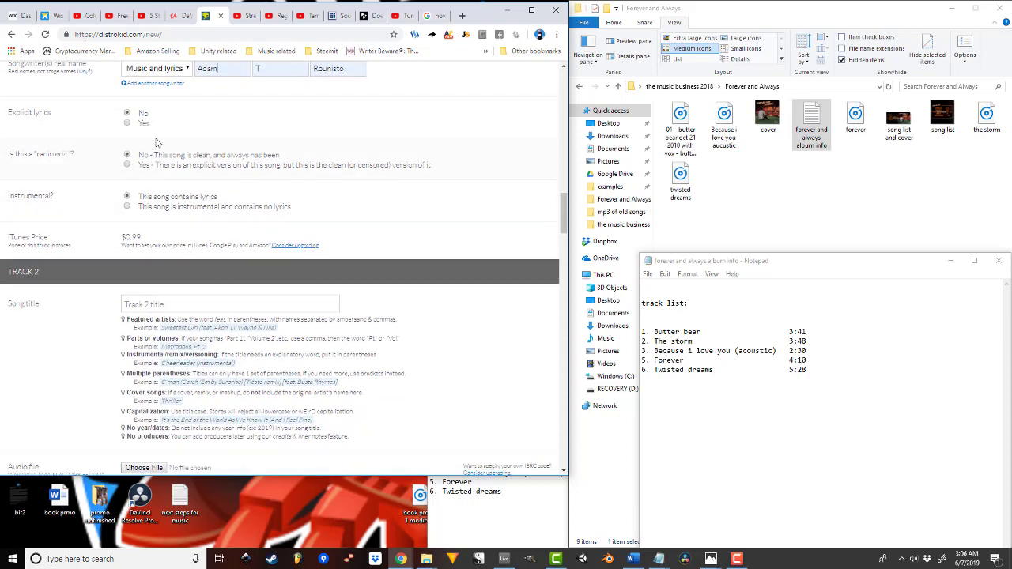
scroll(123, 187, "down", 1)
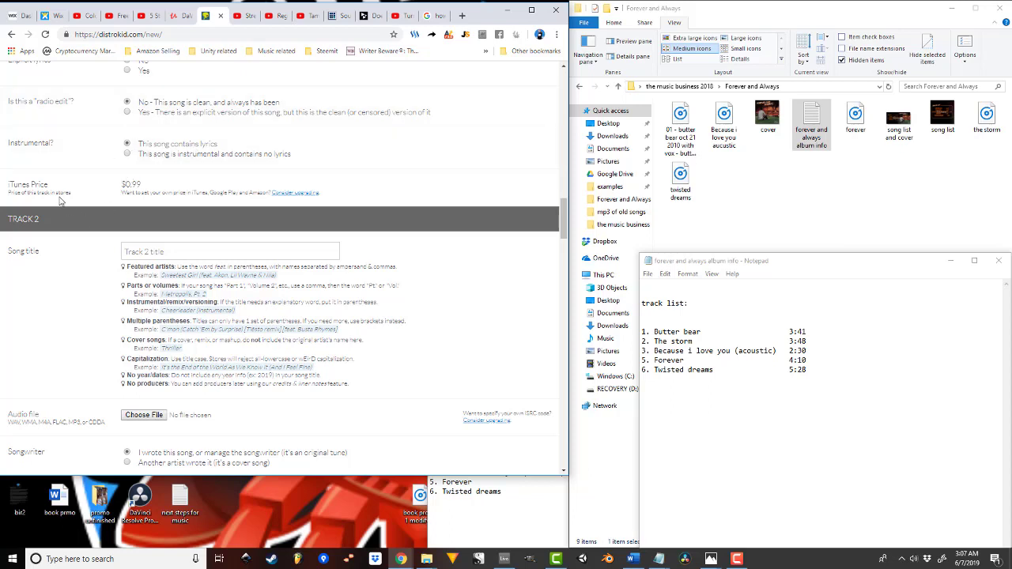
scroll(150, 229, "down", 1)
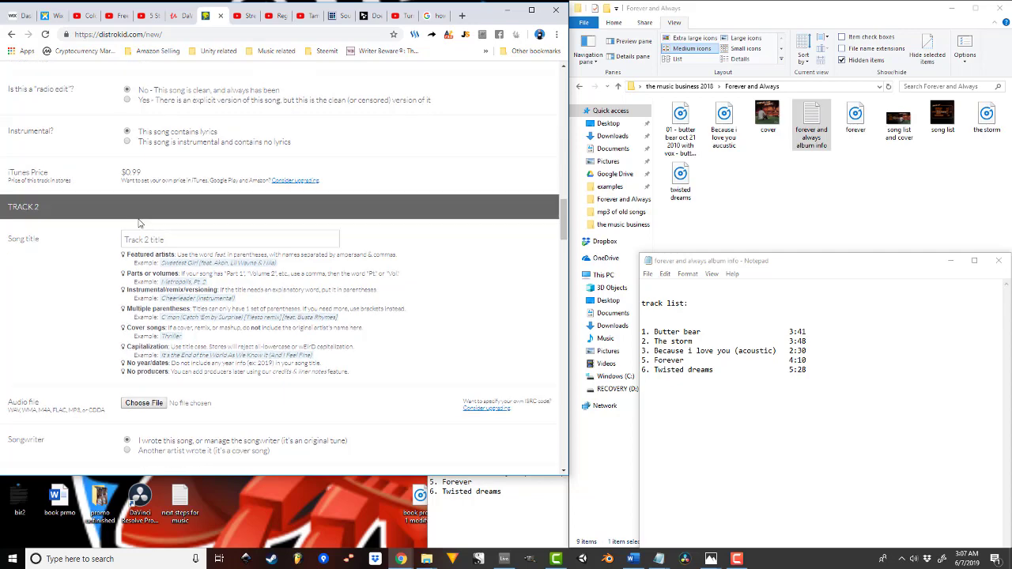
scroll(186, 261, "up", 1)
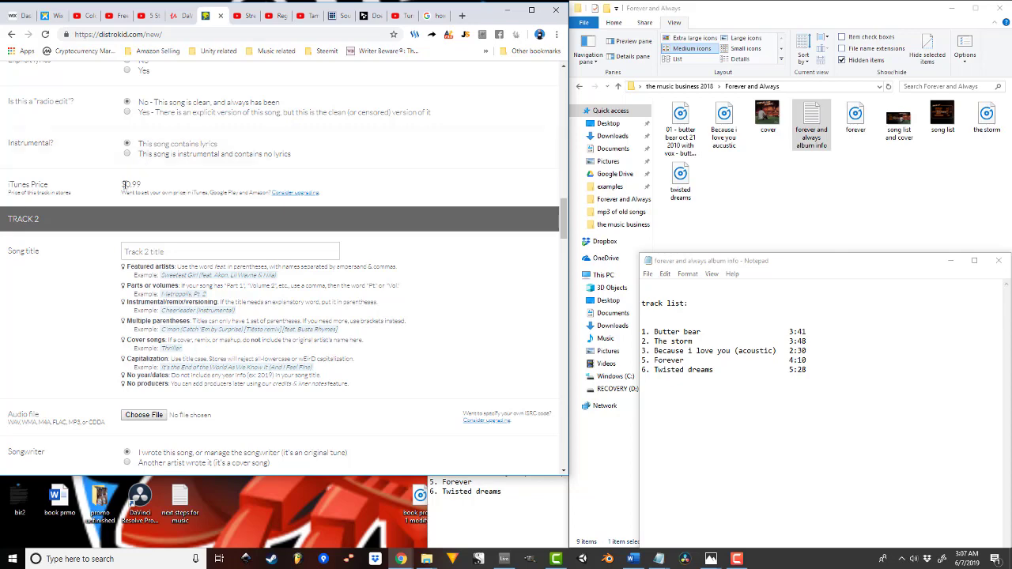
scroll(127, 192, "down", 2)
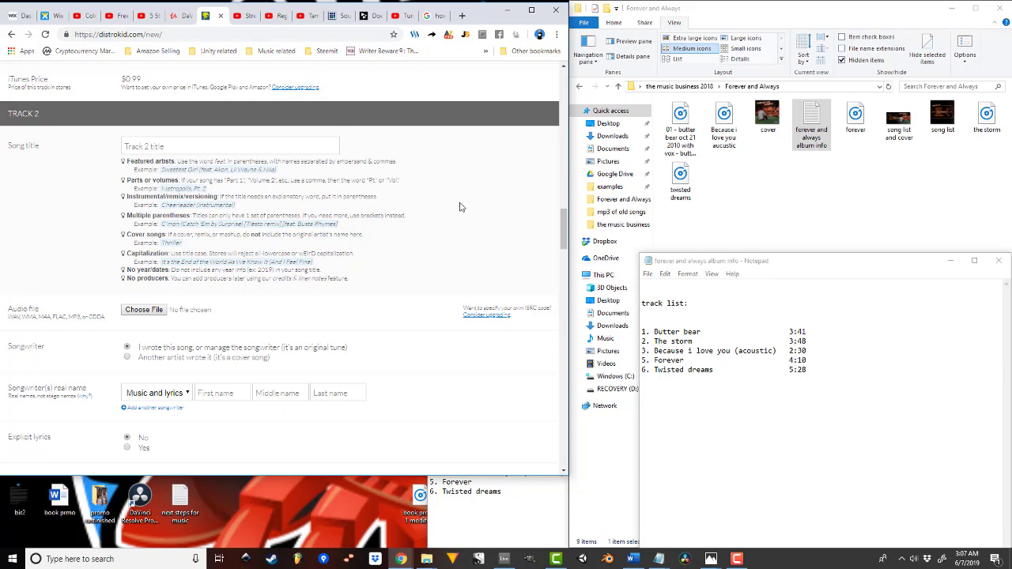
type("The Storm")
Attach the storm from the Forever and Always folder as track 2's audio file
scroll(396, 209, "down", 2)
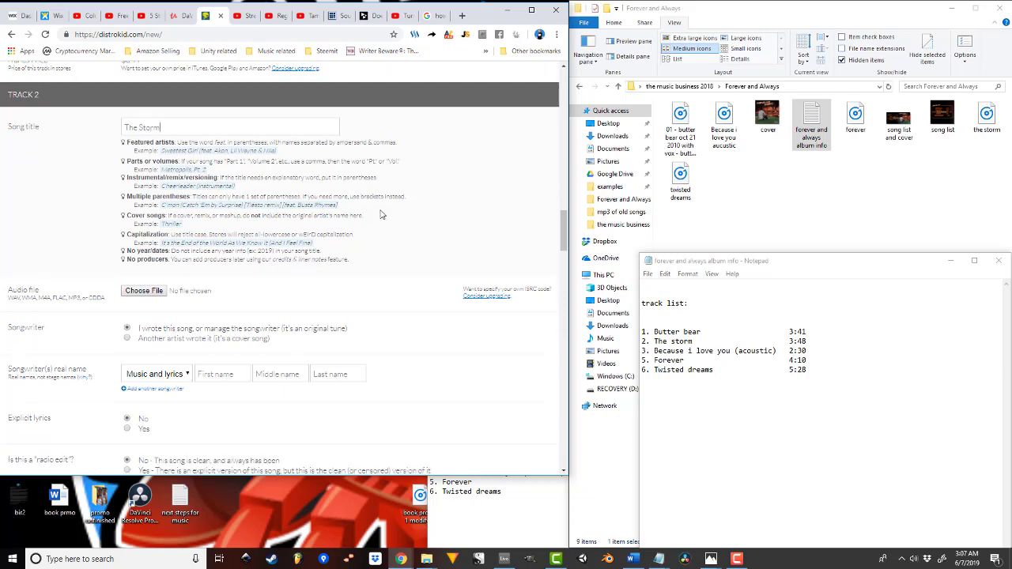
left_click(161, 207)
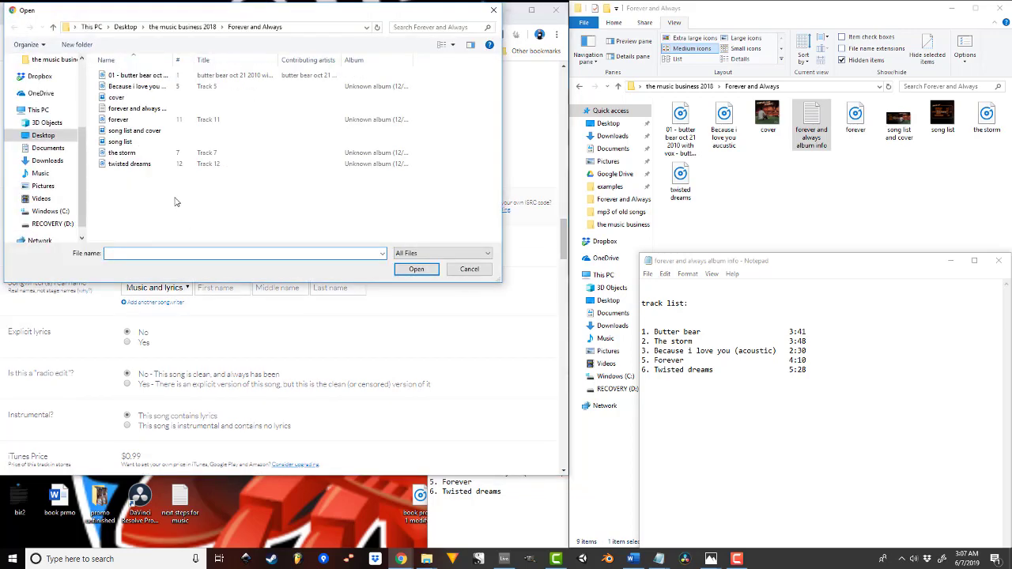
left_click(122, 152)
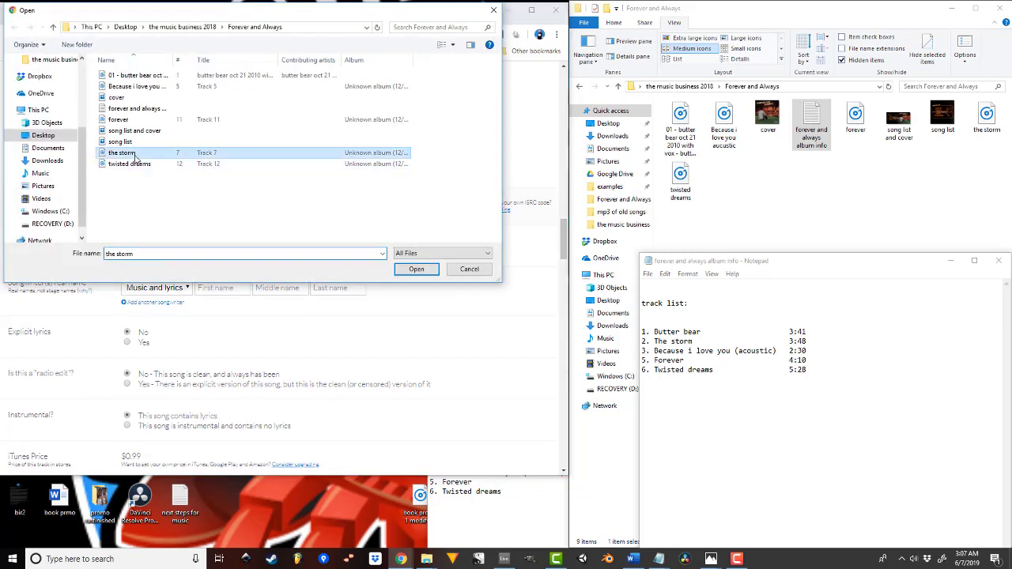
left_click(415, 270)
Try to fill in track 2's songwriter name from the saved autofill entry
scroll(210, 266, "down", 1)
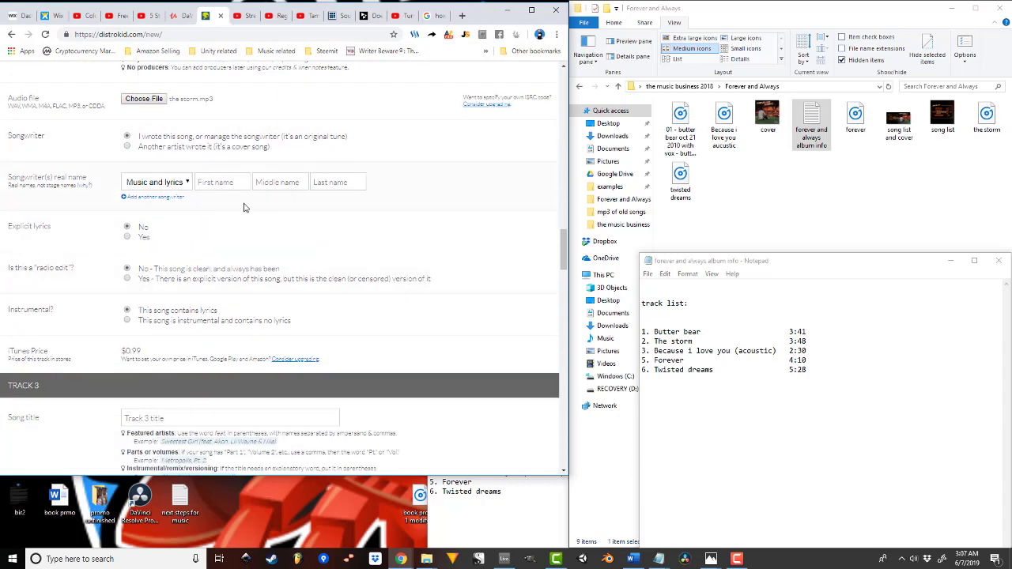
left_click(217, 182)
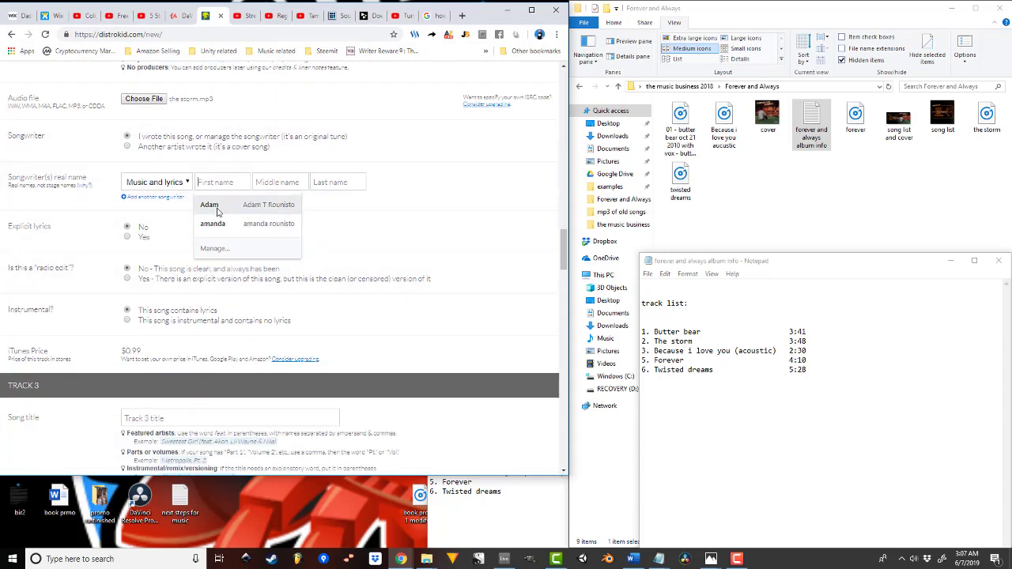
left_click(232, 204)
left_click(224, 184)
left_click(225, 204)
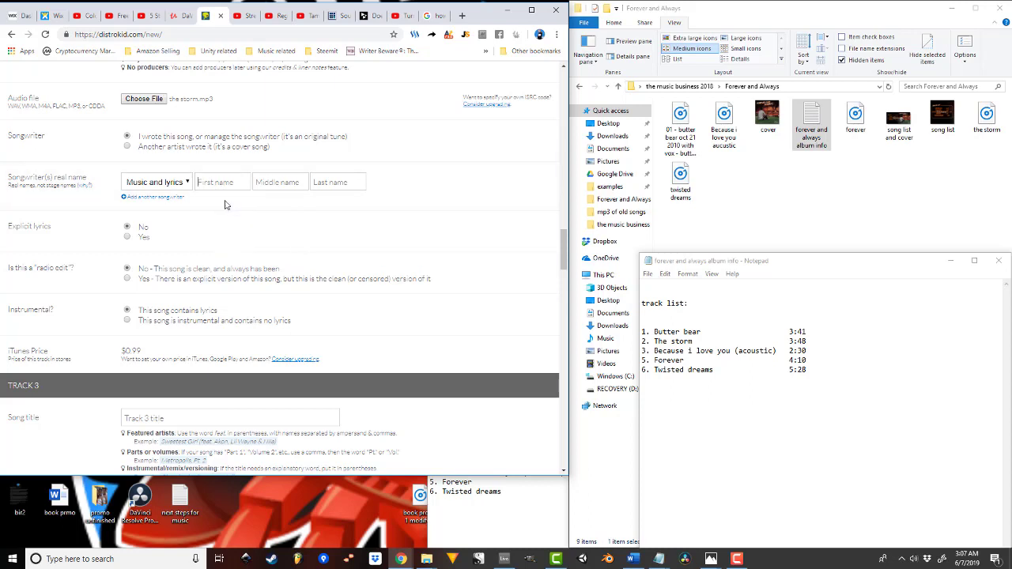
Enter the songwriter's first name, middle initial and last name for track 2
left_click(231, 183)
type("A")
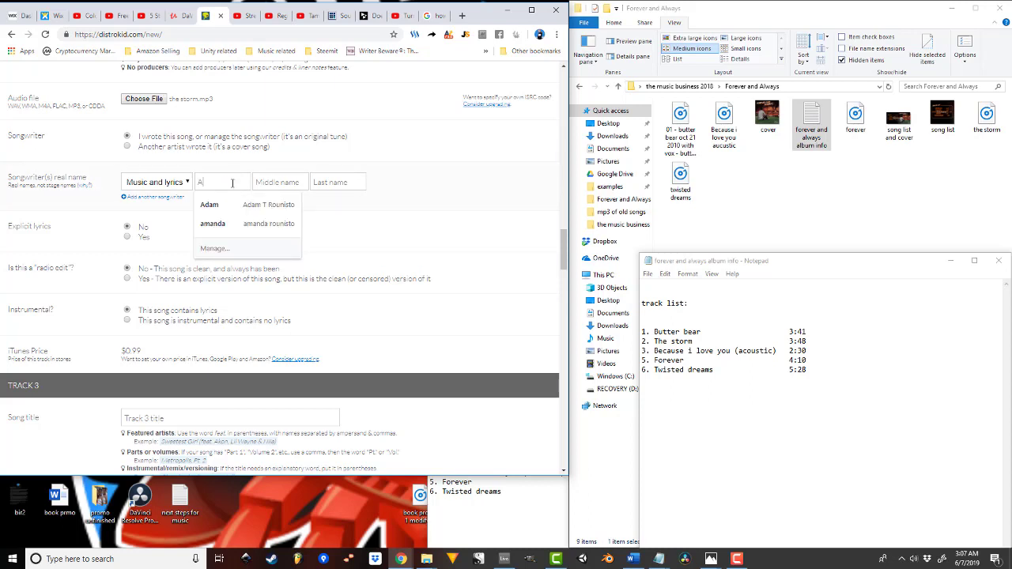
type("dam")
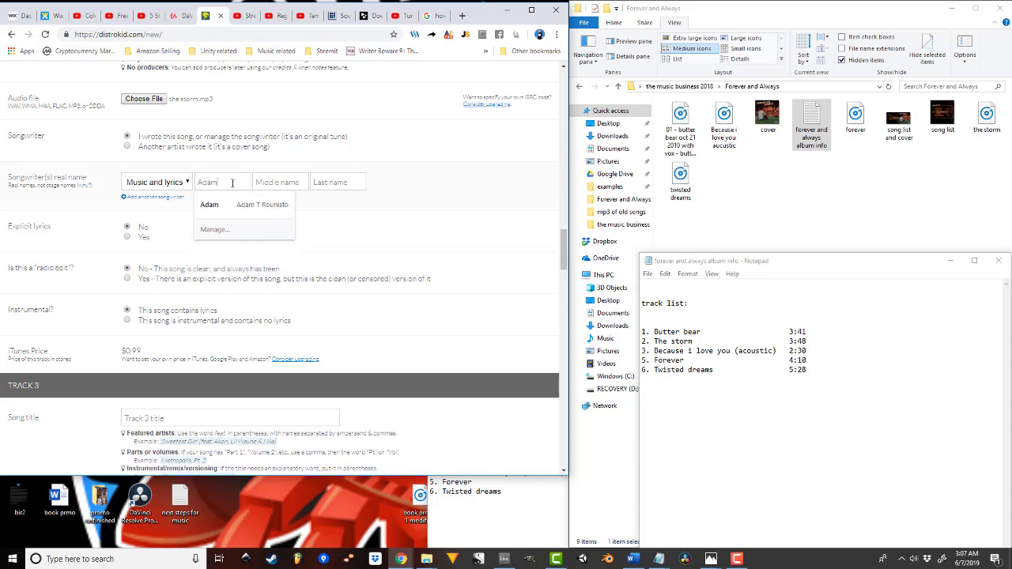
key("Tab")
type("T")
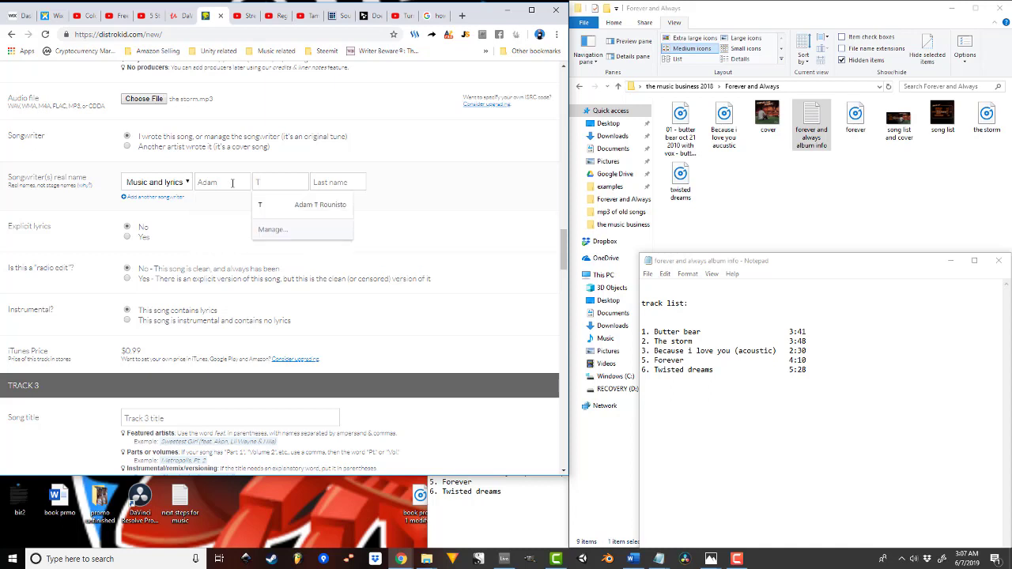
key("Tab")
type("Rou")
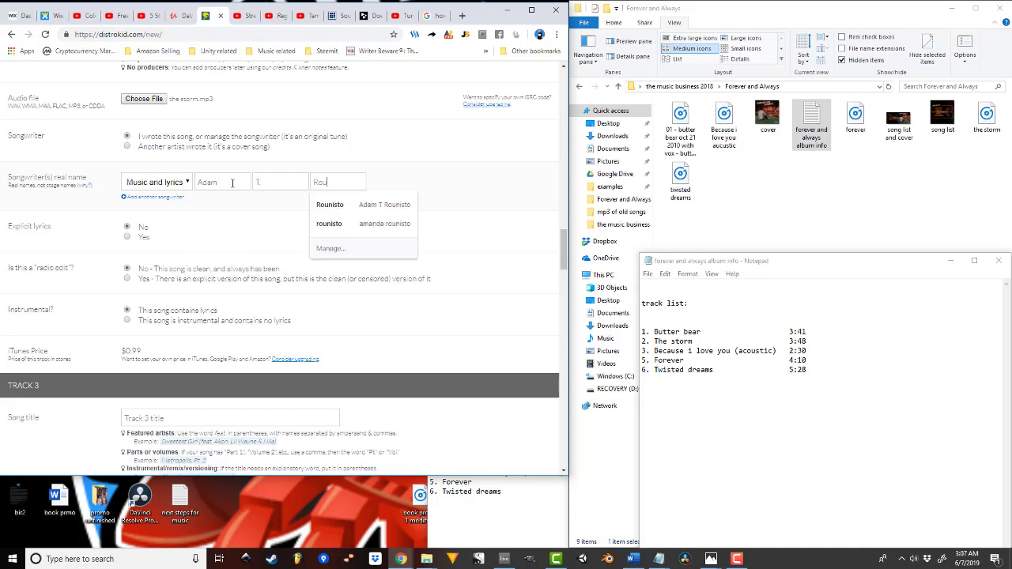
type("nistio")
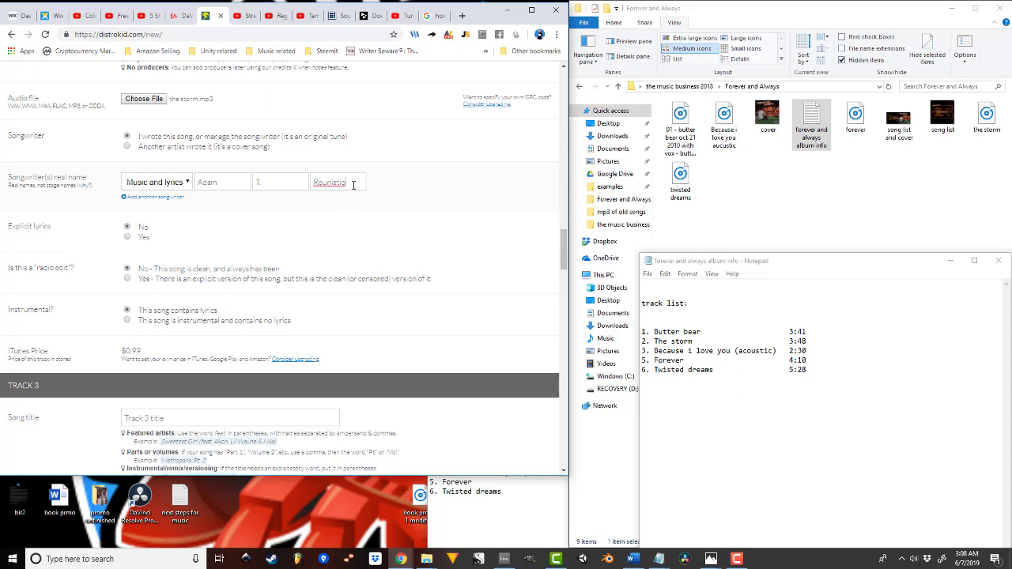
key("BackSpace")
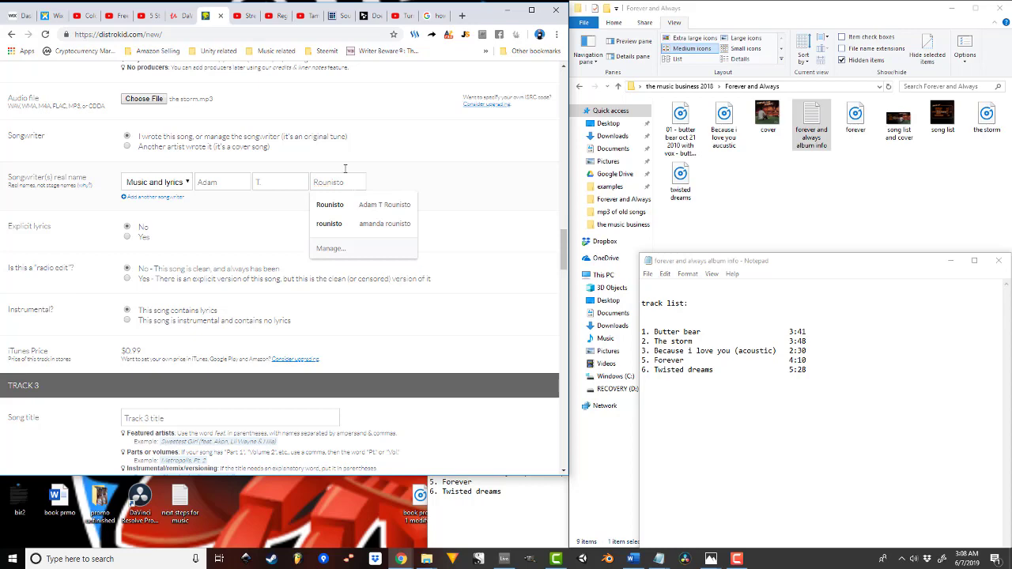
Enter Because I Love You as the track 3 song title
left_click(202, 227)
scroll(143, 233, "down", 1)
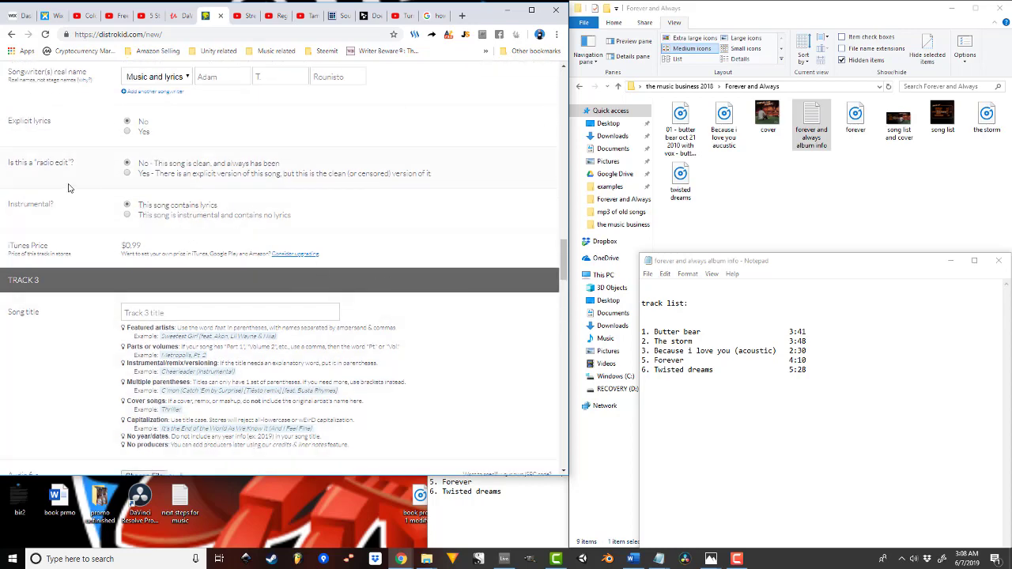
scroll(152, 253, "down", 1)
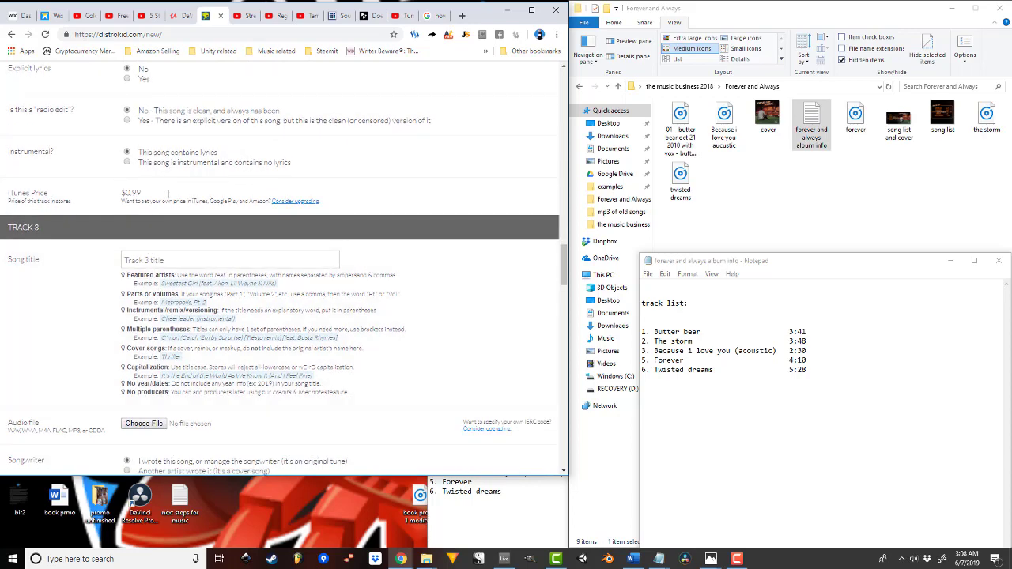
scroll(168, 194, "down", 1)
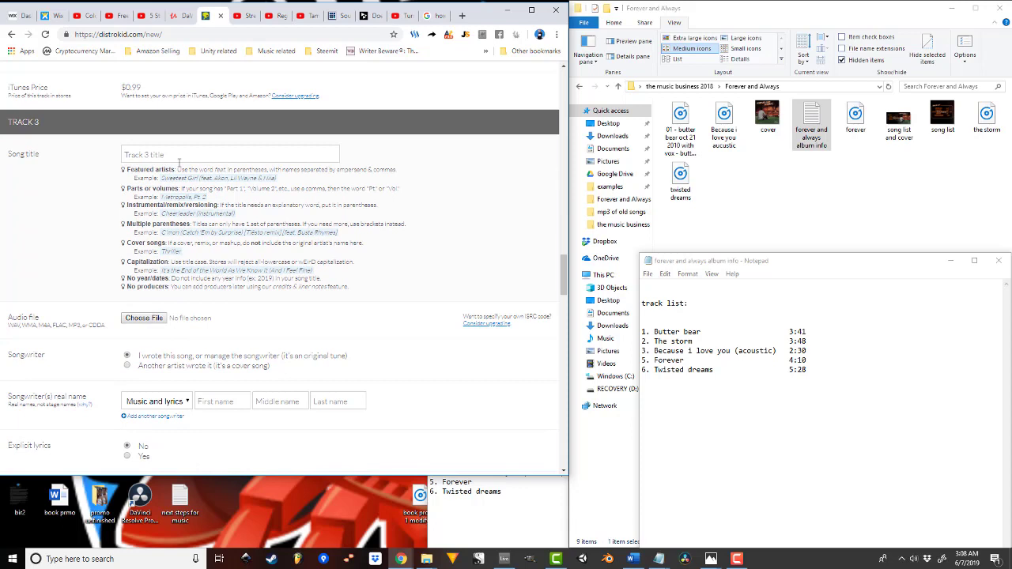
type("Because I Love You")
Attach Because i love you aucustic from the Forever and Always folder as track 3's audio file
scroll(193, 207, "down", 3)
left_click(144, 162)
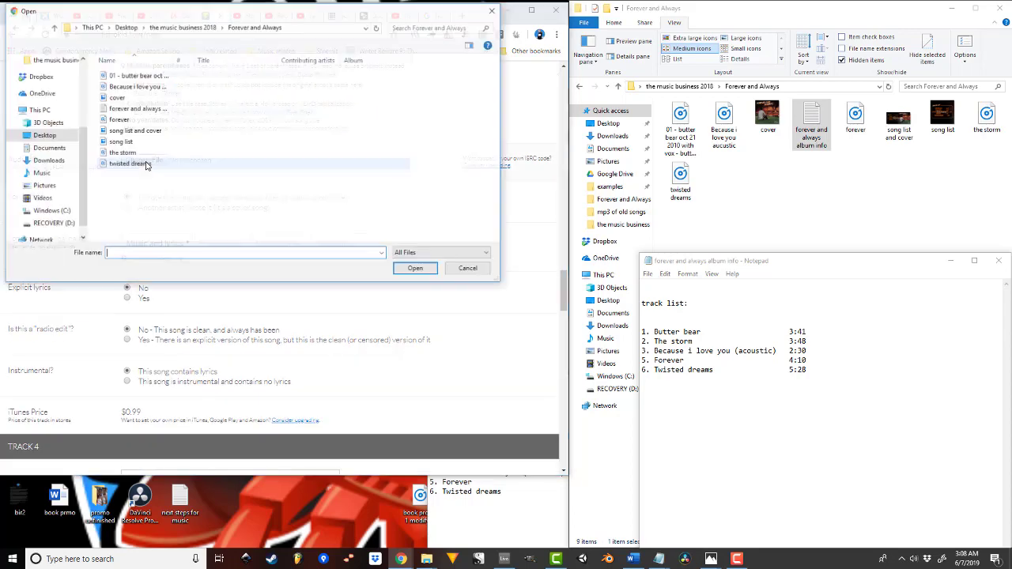
left_click(146, 165)
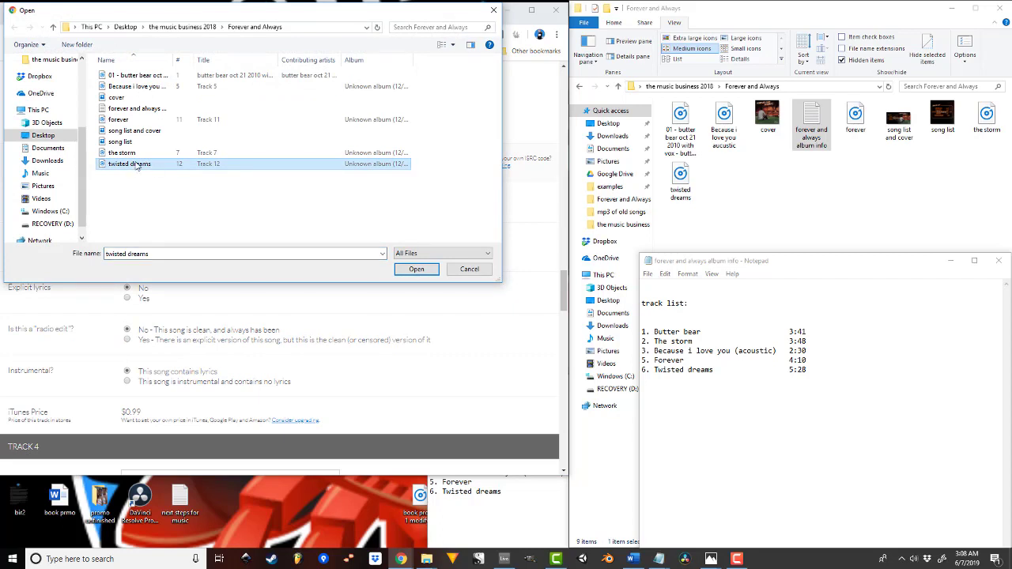
left_click(150, 86)
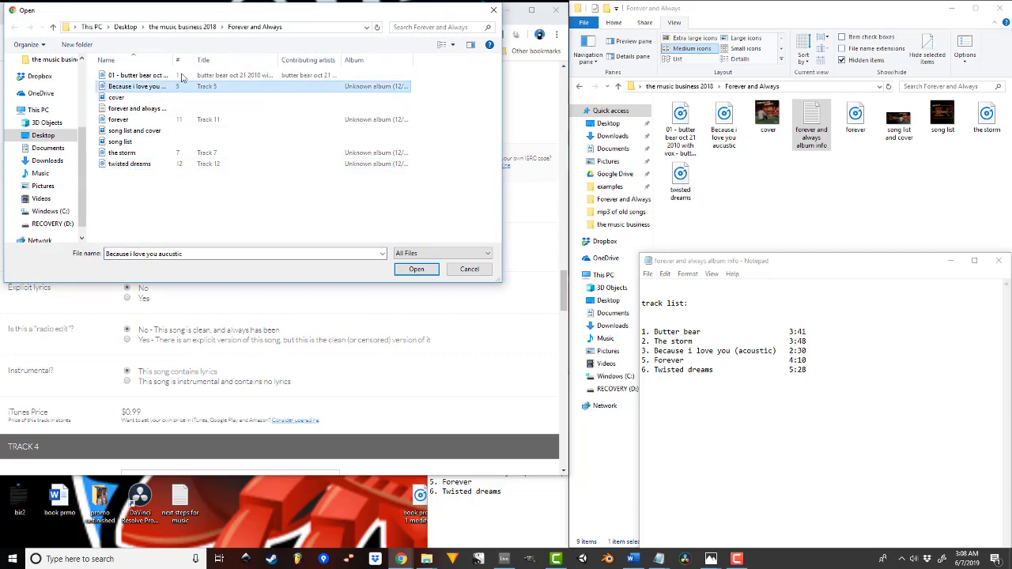
left_click_drag(172, 60, 196, 59)
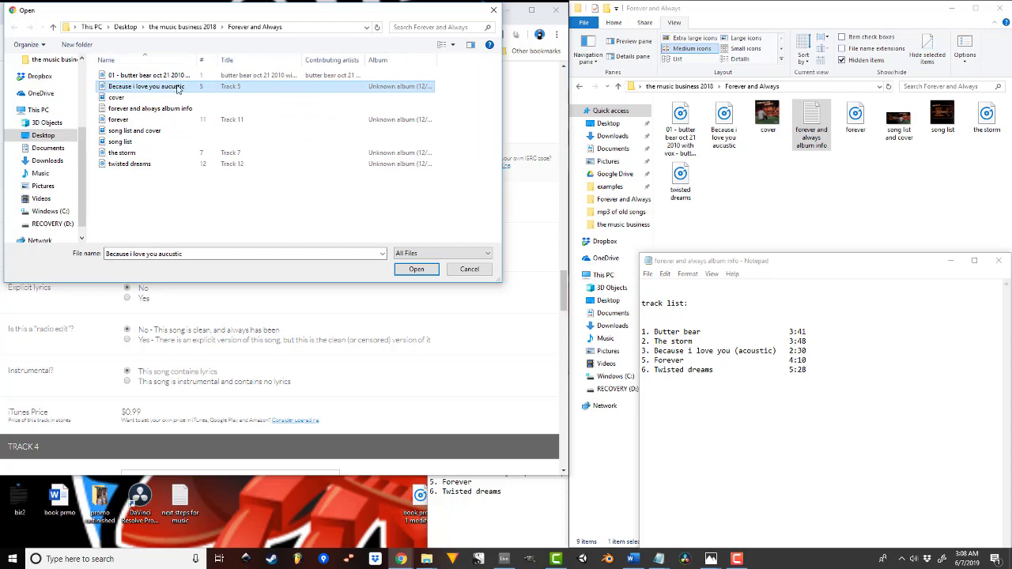
left_click(165, 89)
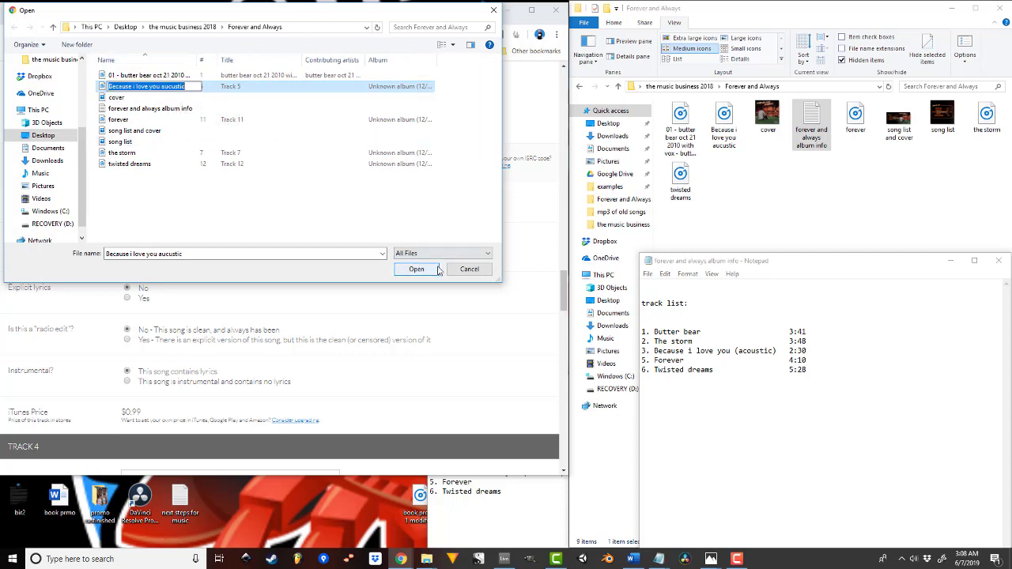
left_click(419, 270)
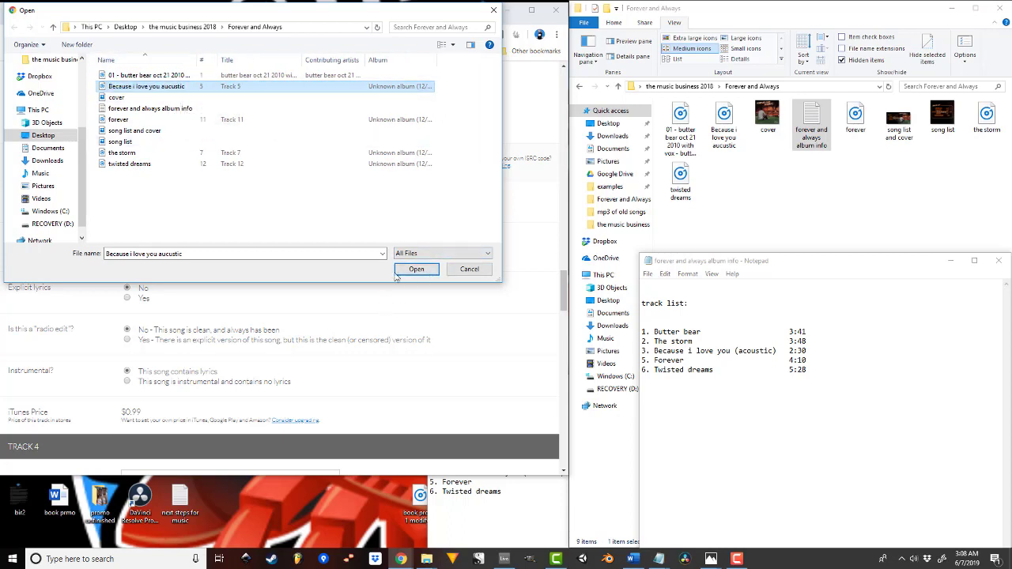
left_click(417, 271)
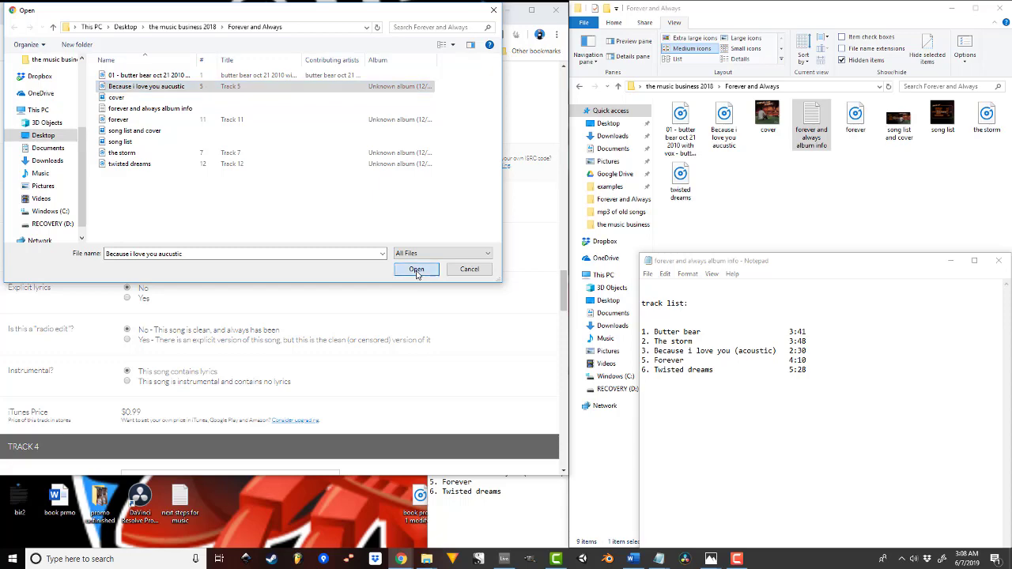
Add an opening parenthesis and the word accoustic to track 3's song title, and copy that word
scroll(265, 244, "up", 5)
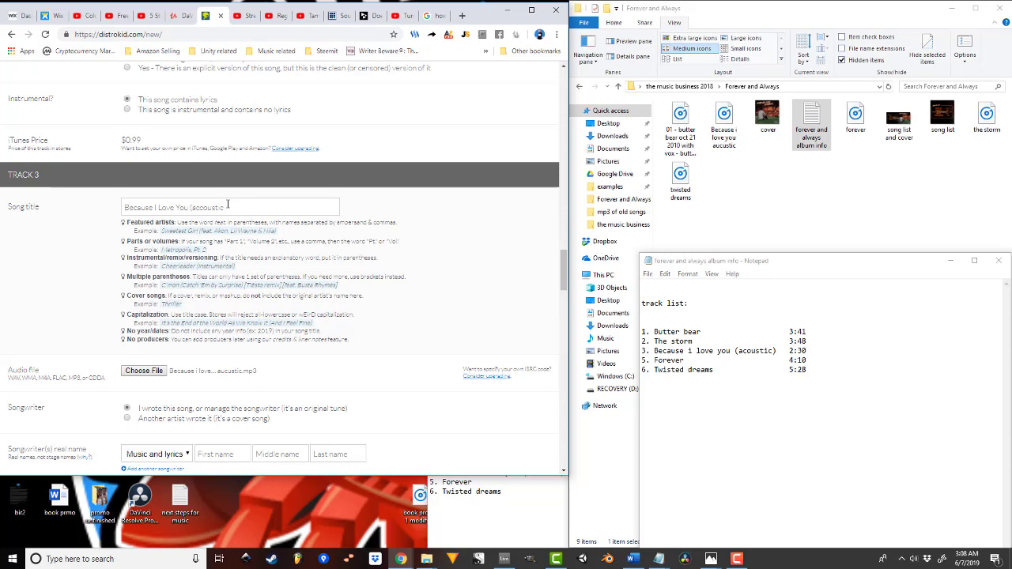
type("kjosdck")
left_click_drag(228, 204, 191, 207)
key("ctrl+c")
Search Google for the copied word accoustic in a new tab and follow the suggested spelling acoustic
left_click(461, 16)
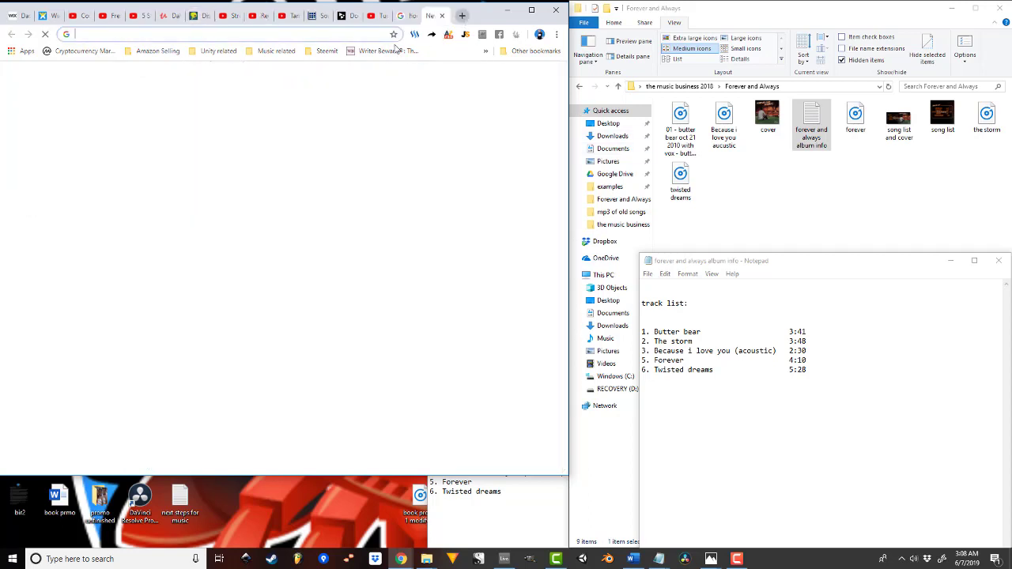
key("ctrl+v")
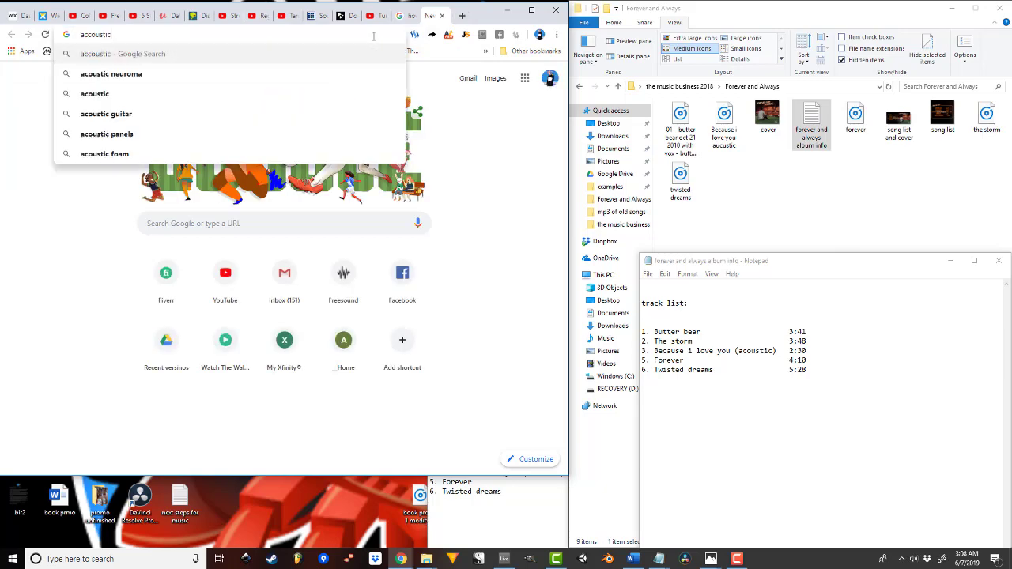
key("Return")
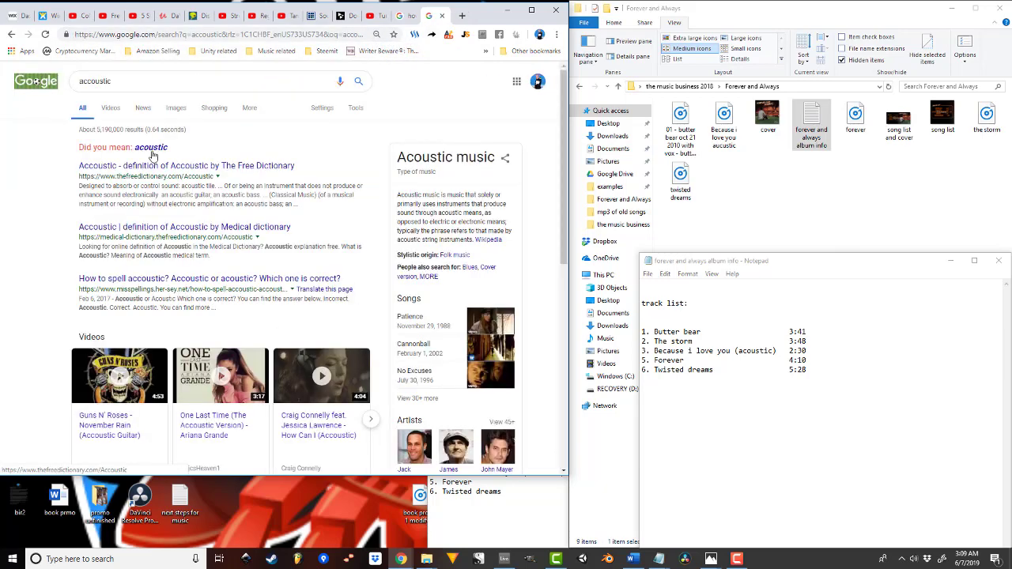
left_click(151, 148)
left_click(84, 82)
double_click(85, 83)
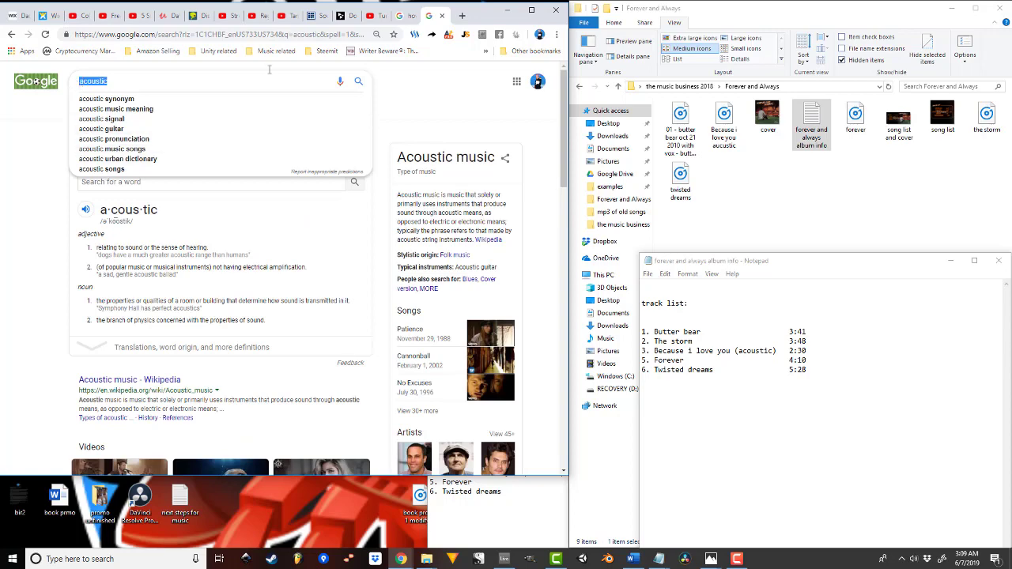
Return to the DistroKid upload form and correct track 3's song title to Because I Love You (acoustic)
left_click(403, 15)
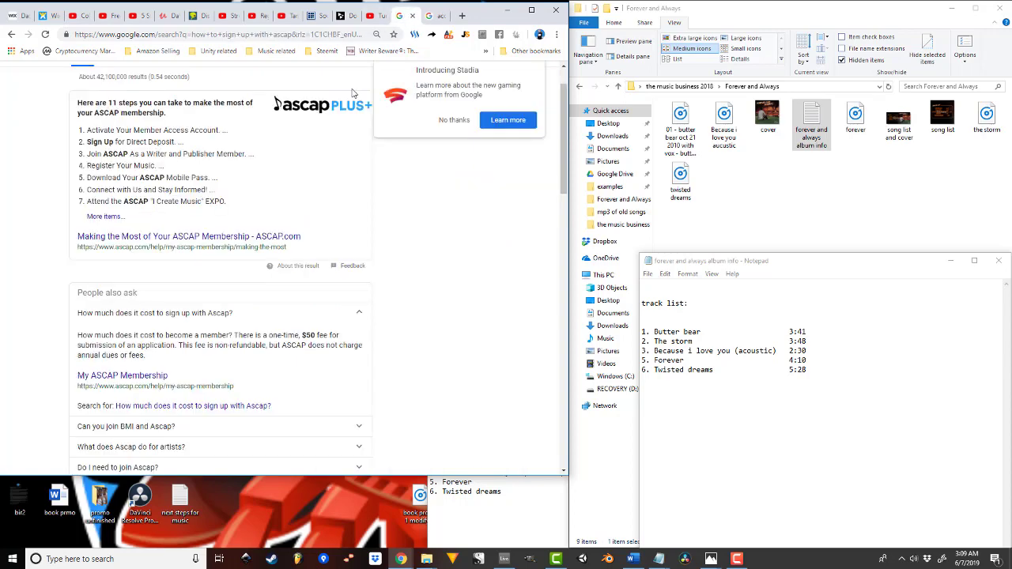
left_click(376, 17)
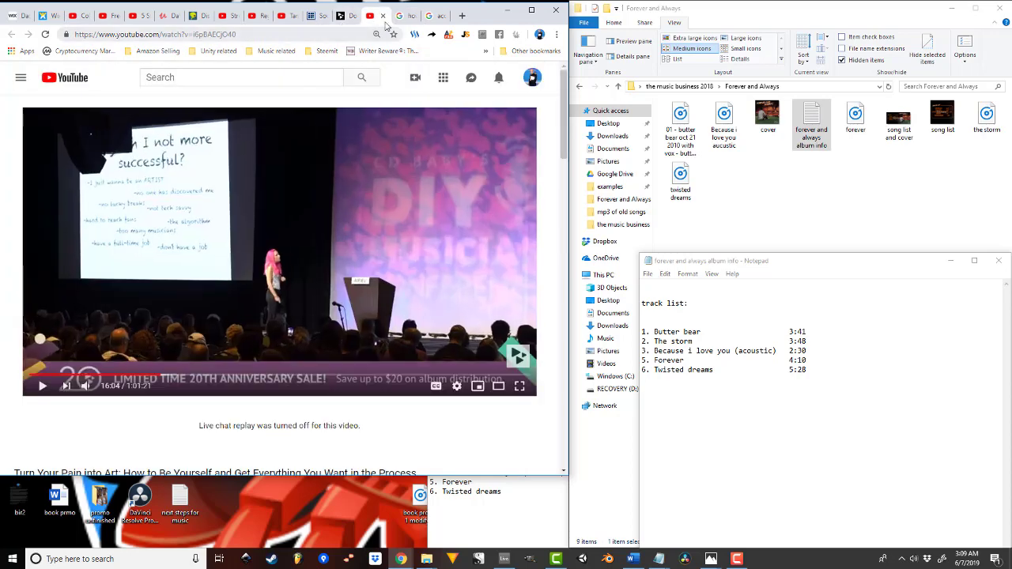
left_click(430, 19)
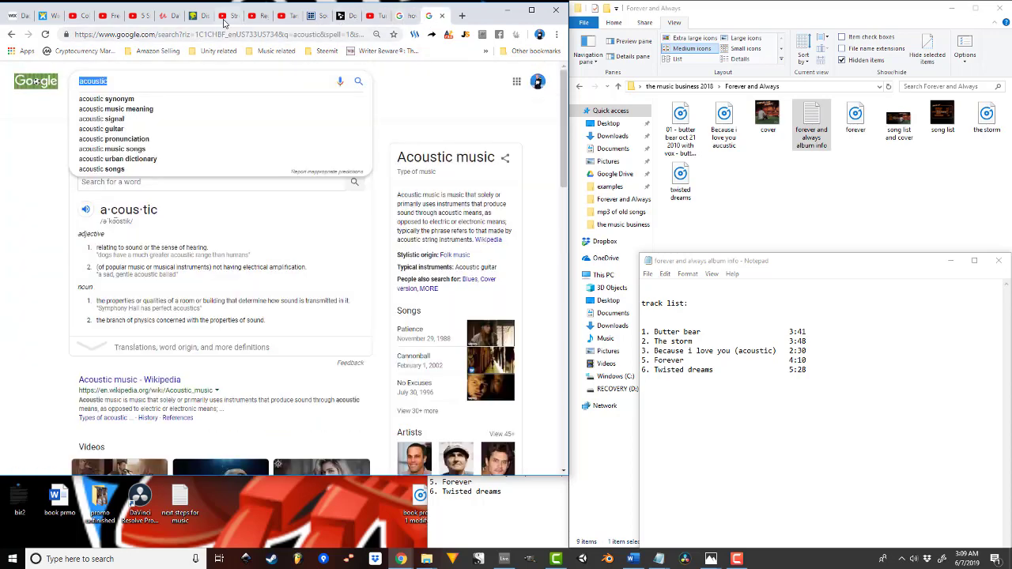
left_click(194, 16)
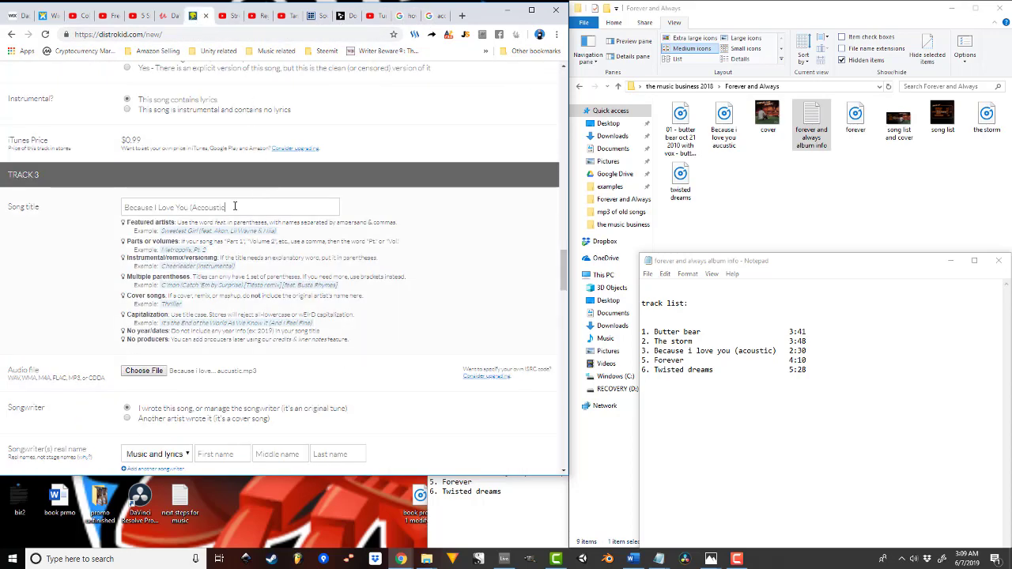
double_click(203, 207)
type("(acoustic")
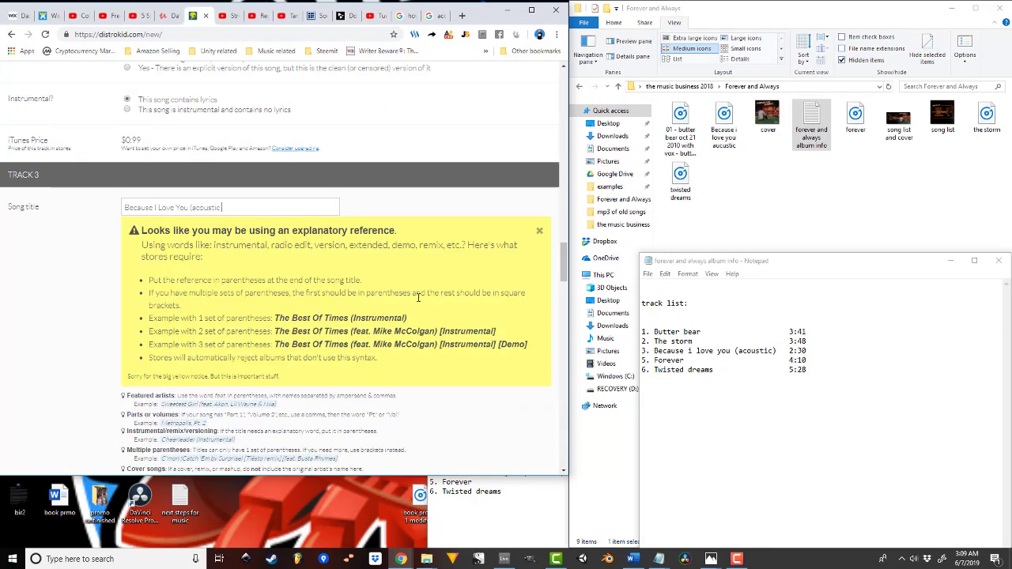
type(" version")
scroll(388, 345, "up", 1)
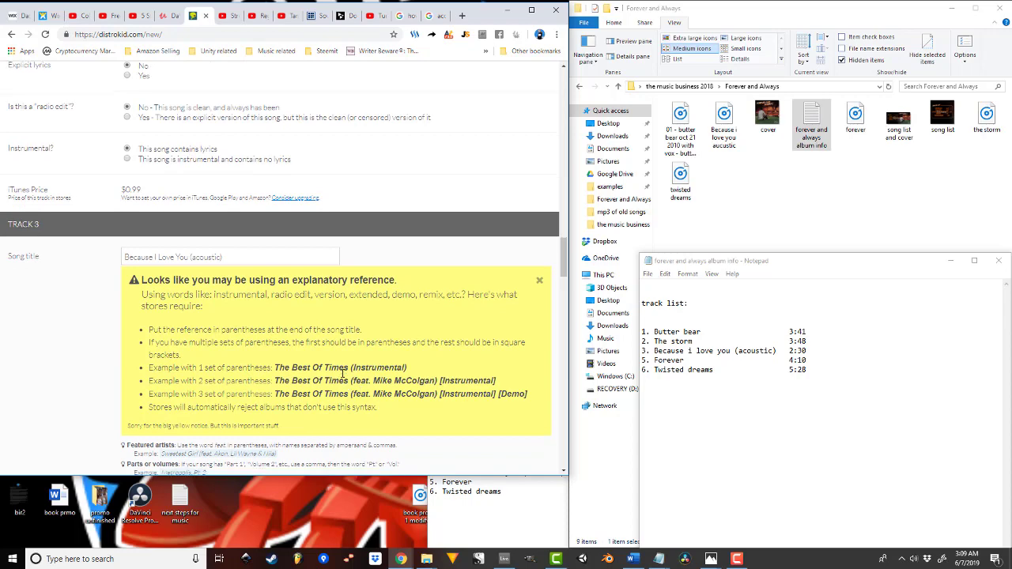
Enter the songwriter's first name for track 3
scroll(334, 316, "down", 2)
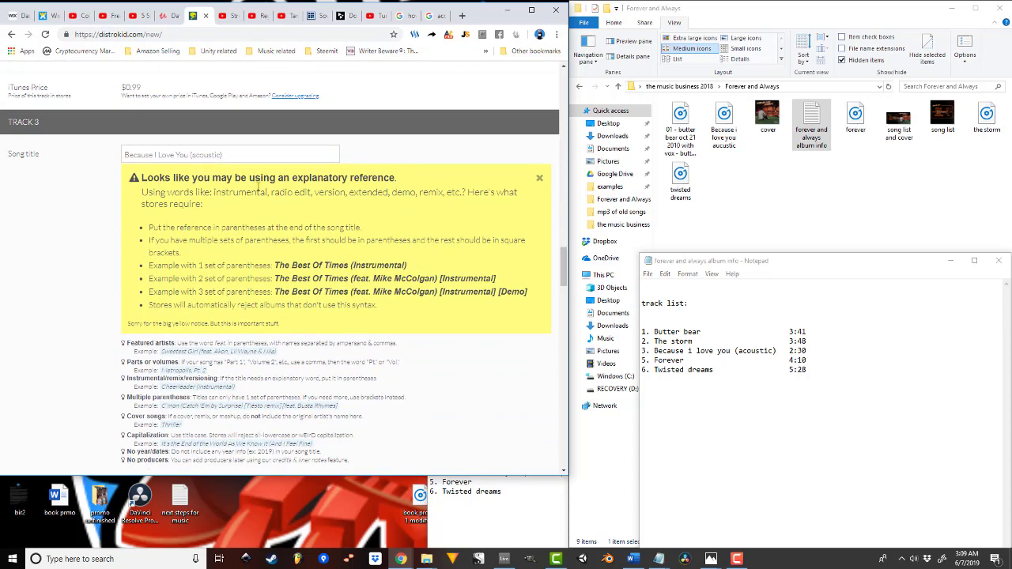
scroll(213, 155, "down", 3)
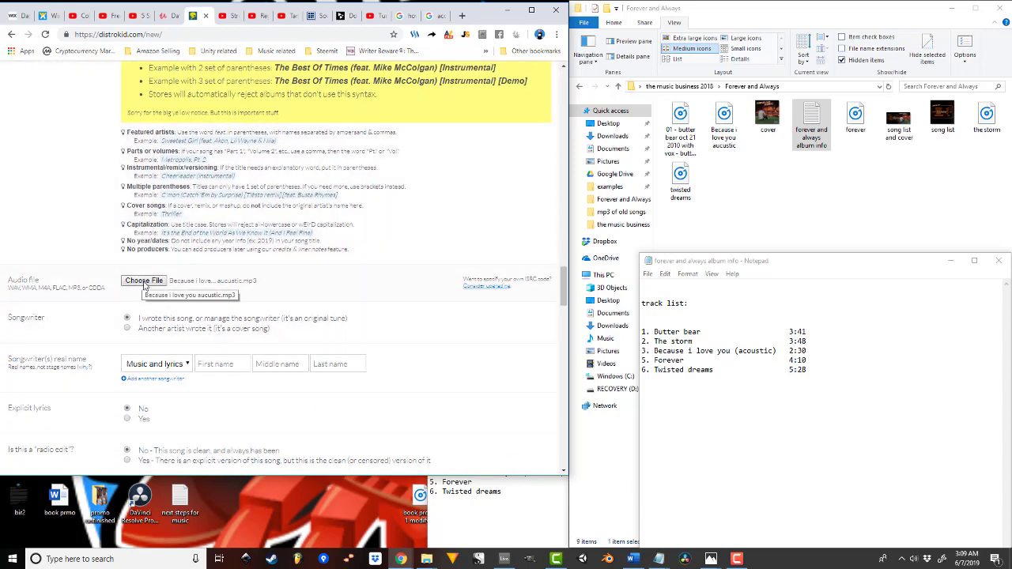
scroll(158, 281, "down", 2)
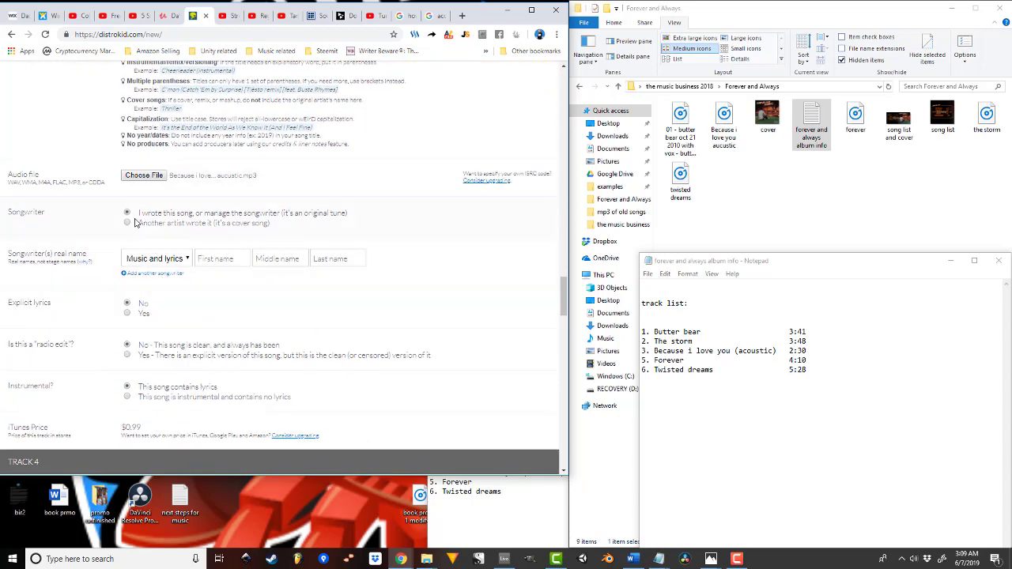
scroll(122, 275, "down", 2)
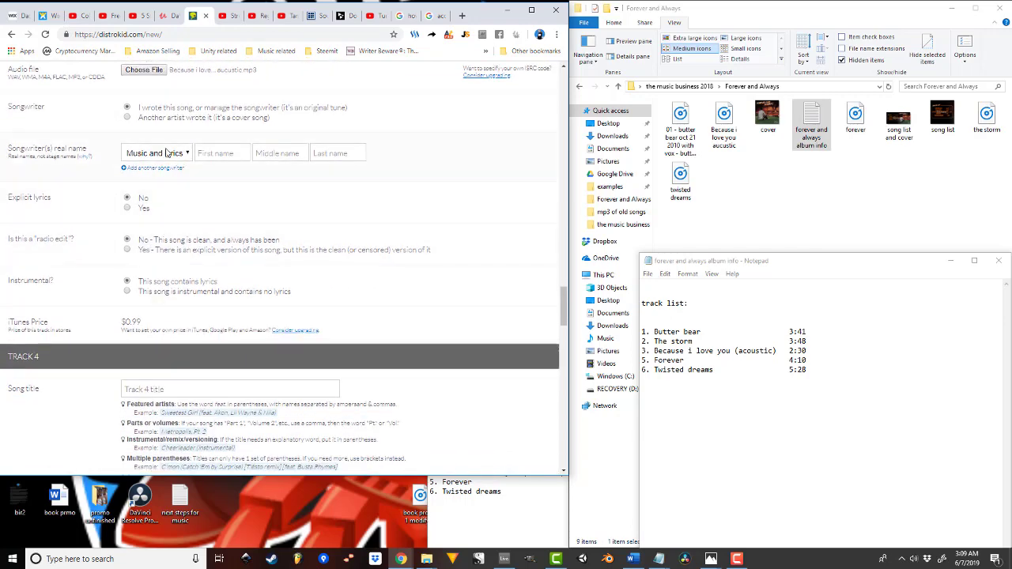
left_click(219, 154)
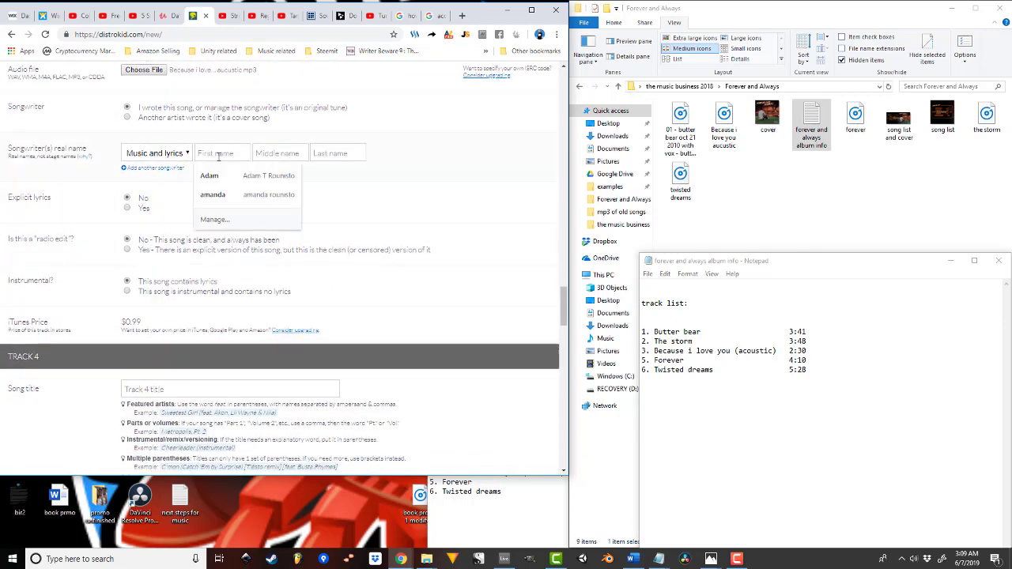
type("Ad")
key("BackSpace")
key("BackSpace")
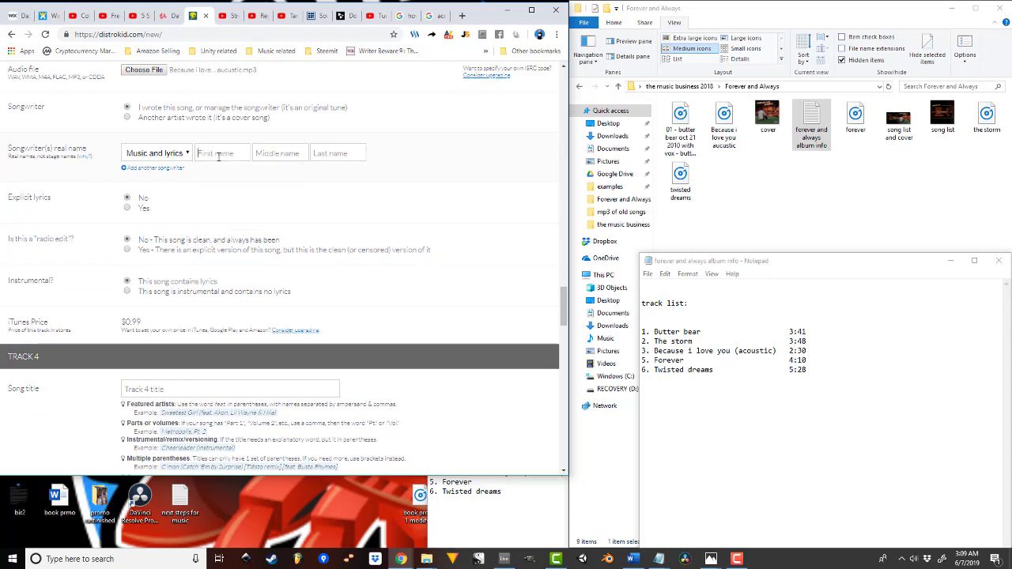
left_click(219, 154)
type("a")
left_click_drag(225, 151, 192, 157)
type("Adam")
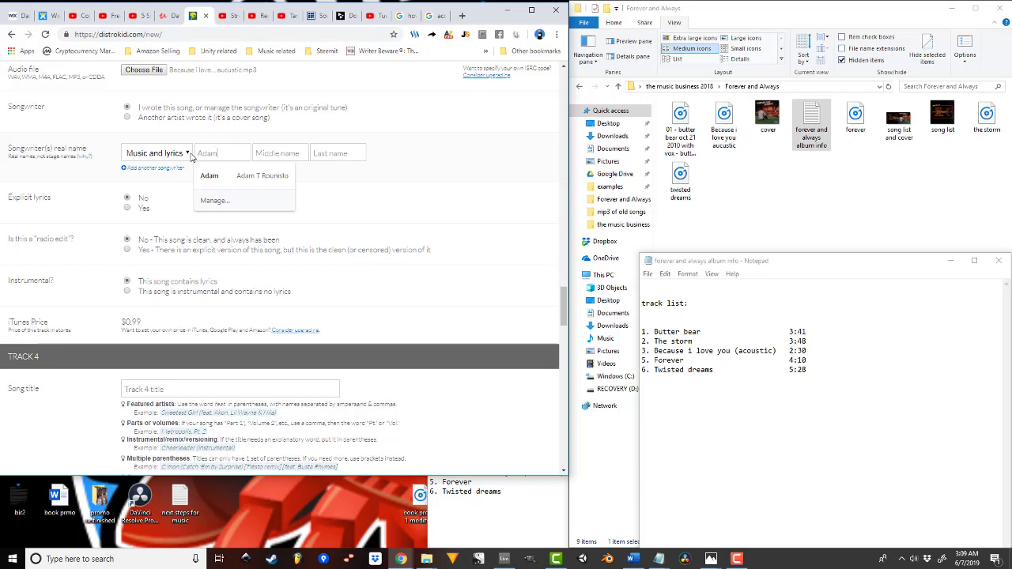
Fill in the songwriter's middle initial and last name for track 3
key("Tab")
type("T")
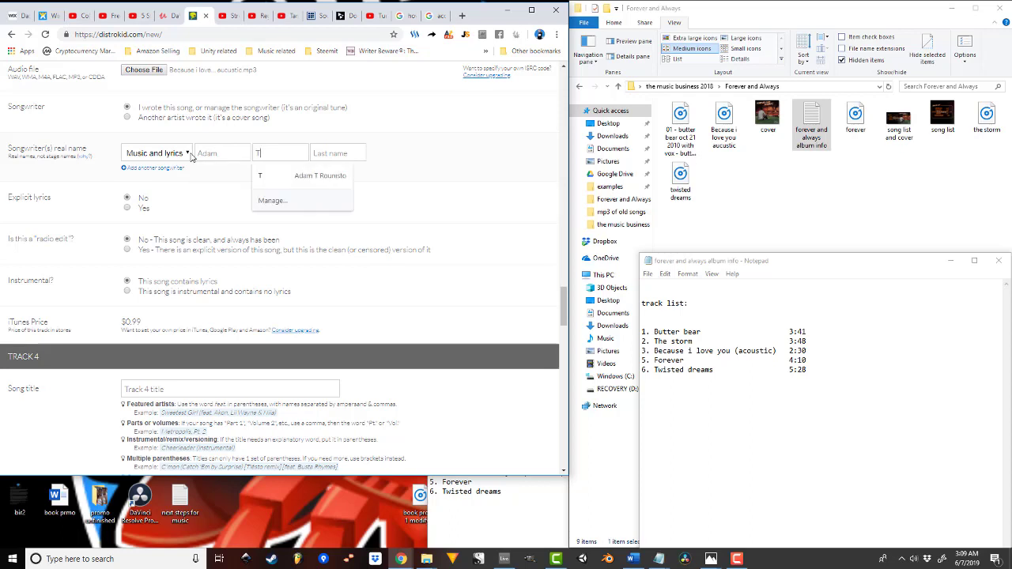
key("Tab")
type("Rouni")
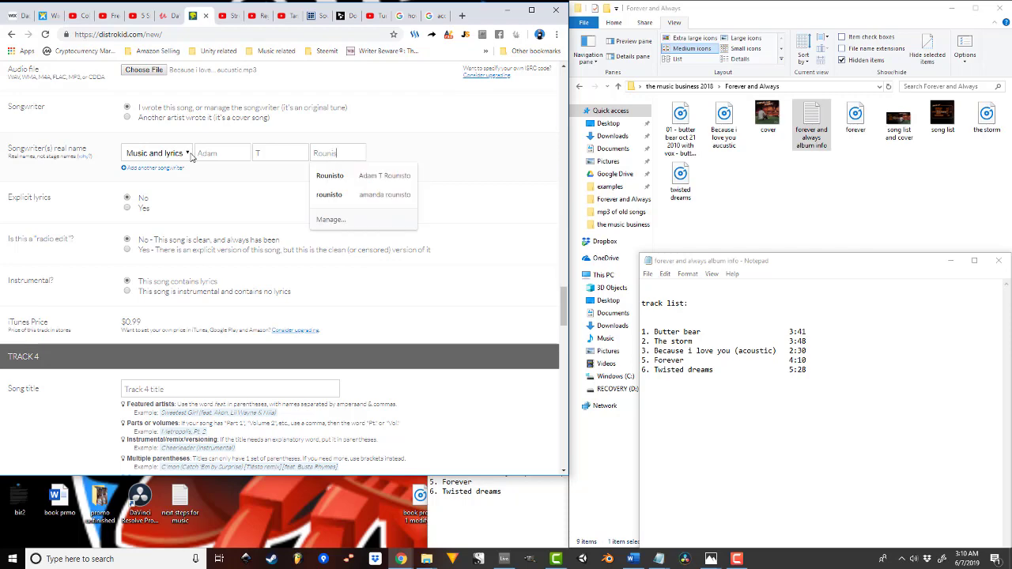
key("Return")
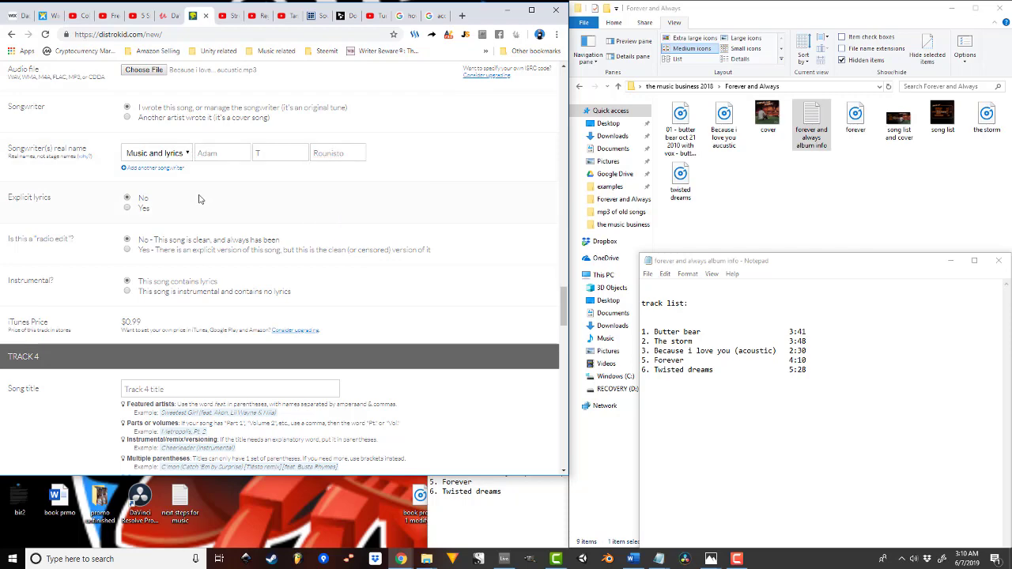
Enter Forever as the track 4 song title
scroll(202, 205, "down", 2)
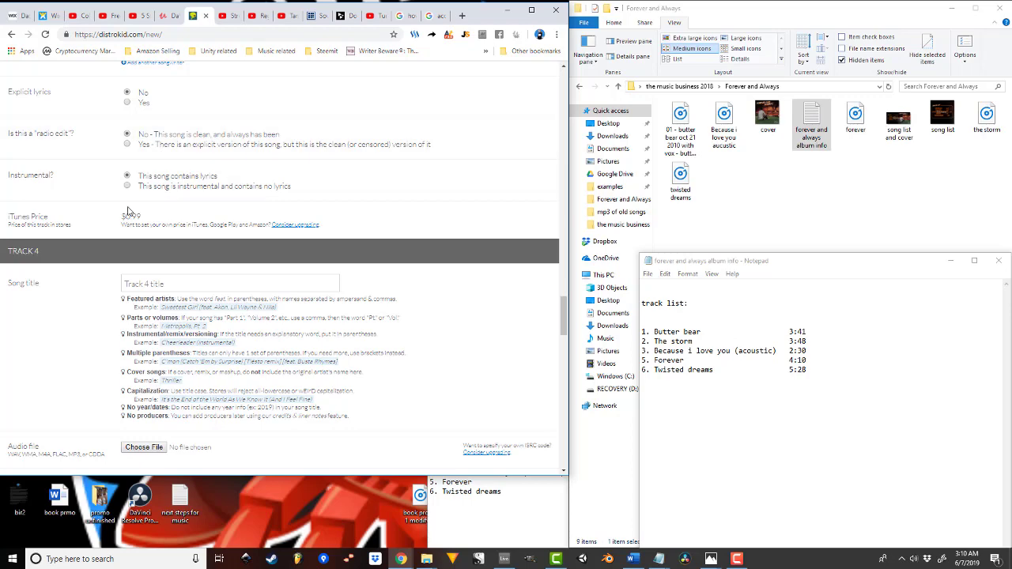
scroll(131, 212, "down", 2)
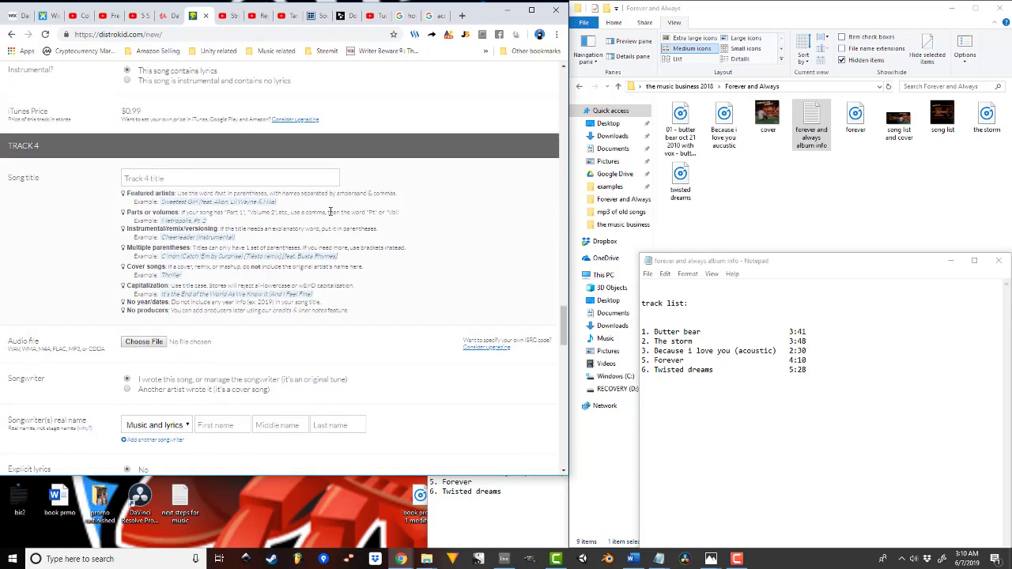
type("Forever")
Attach the forever audio file from the Forever and Always folder to track 4
scroll(275, 255, "down", 3)
left_click(155, 185)
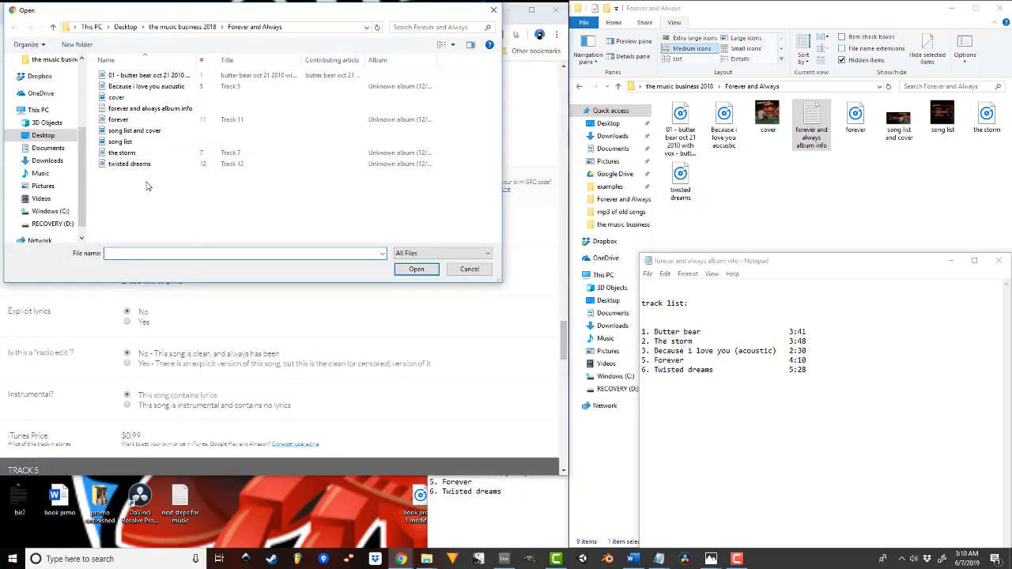
left_click(119, 120)
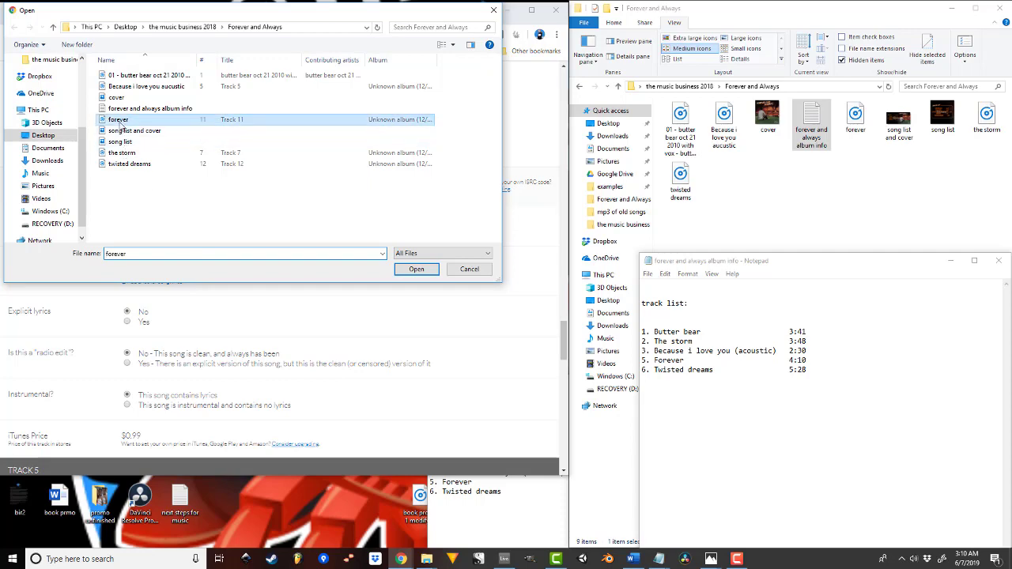
left_click(416, 268)
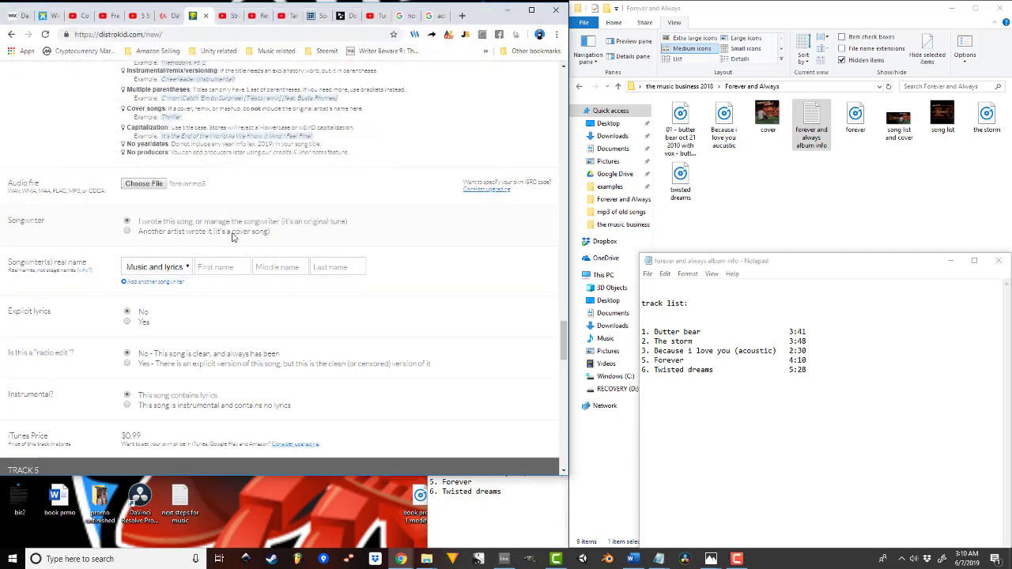
Fill in the songwriter's first name, middle initial and last name for track 4
scroll(181, 257, "down", 1)
scroll(181, 261, "down", 2)
left_click(225, 161)
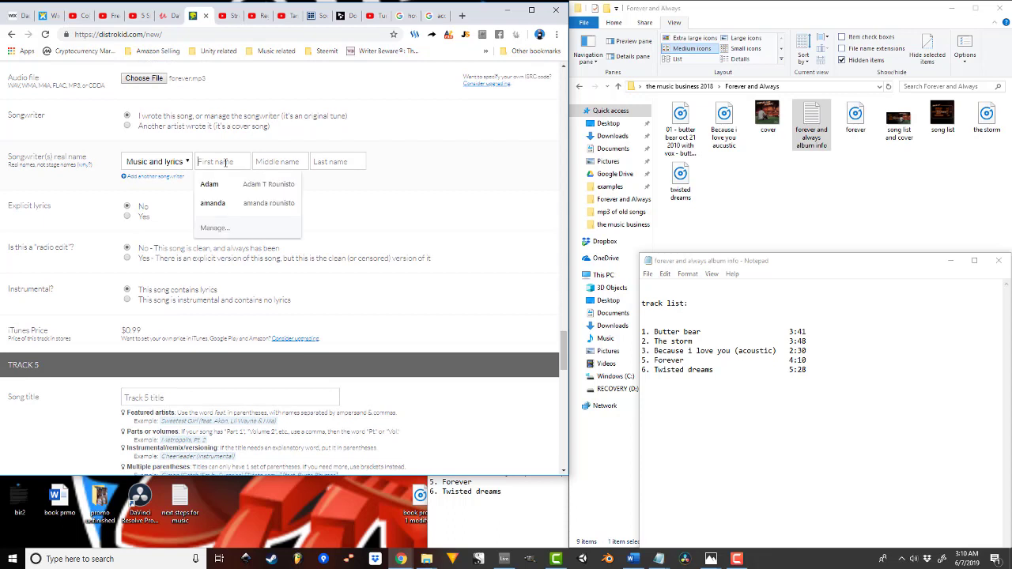
type("Adam")
key("Tab")
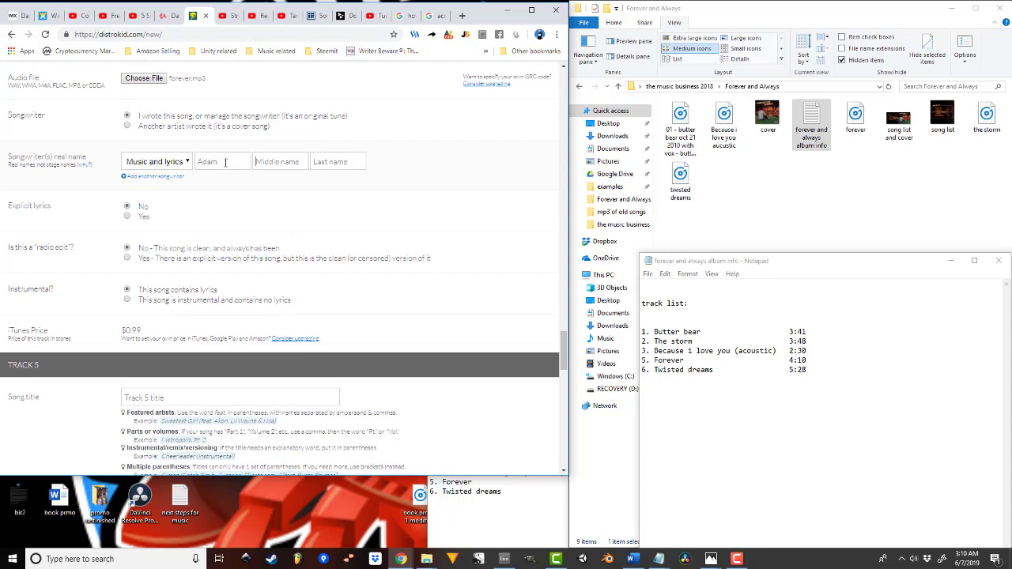
type("T")
key("Tab")
type("Rouniso")
Enter Twisted as the song title of track 5
scroll(172, 215, "down", 2)
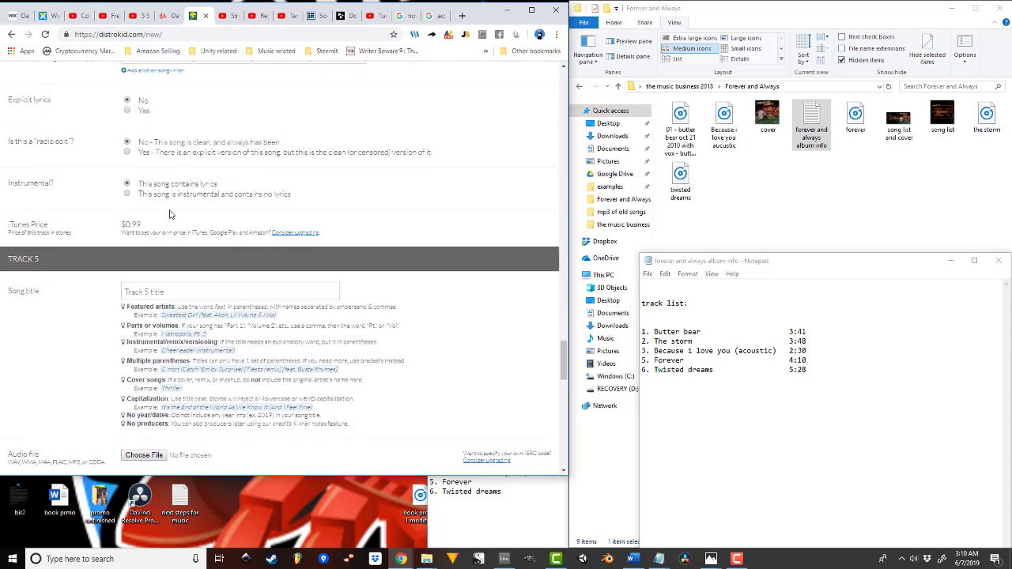
scroll(152, 198, "down", 2)
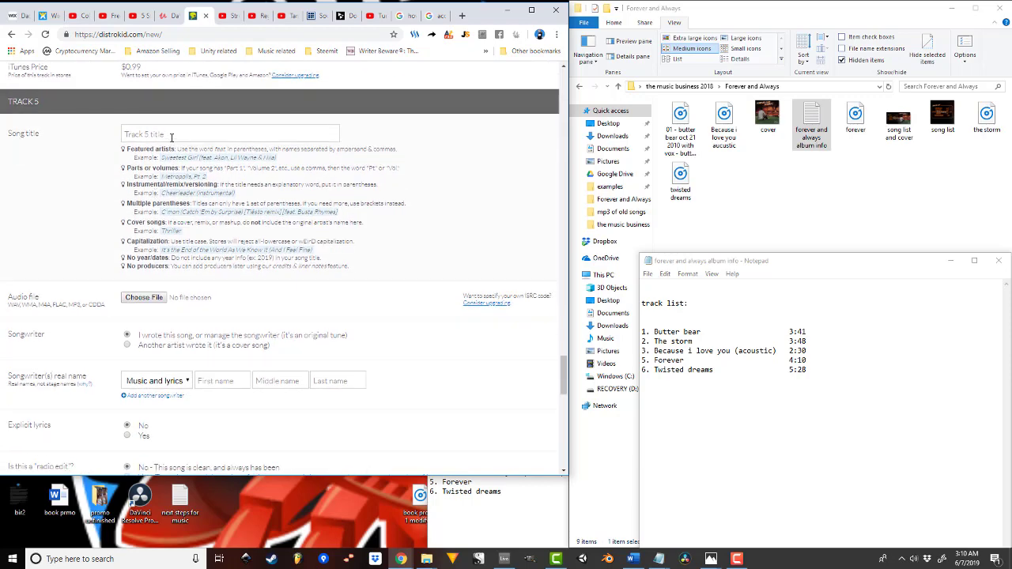
type("Twisted")
Attach the twisted dreams audio file from the Forever and Always folder to track 5
scroll(158, 166, "down", 3)
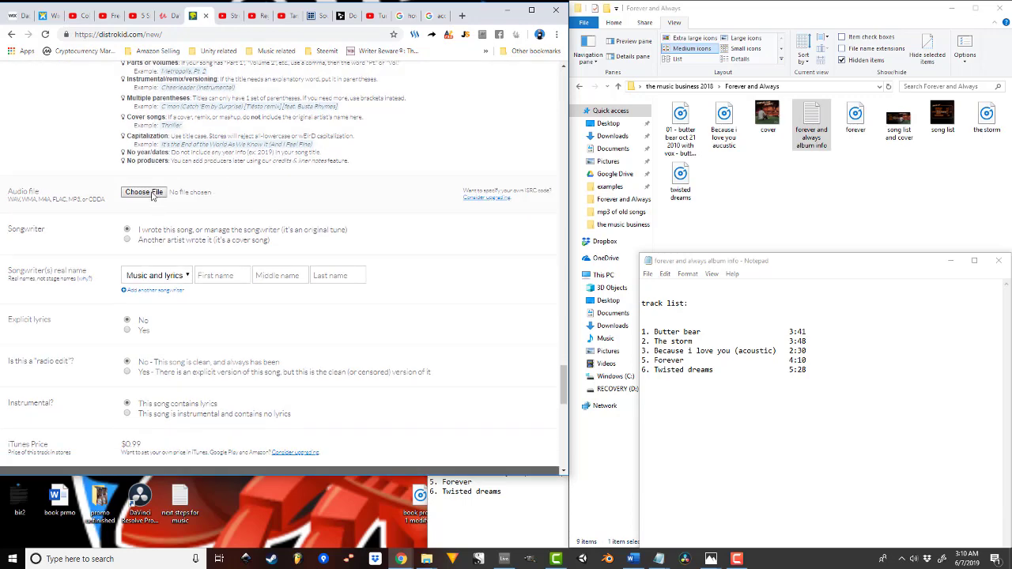
left_click(152, 195)
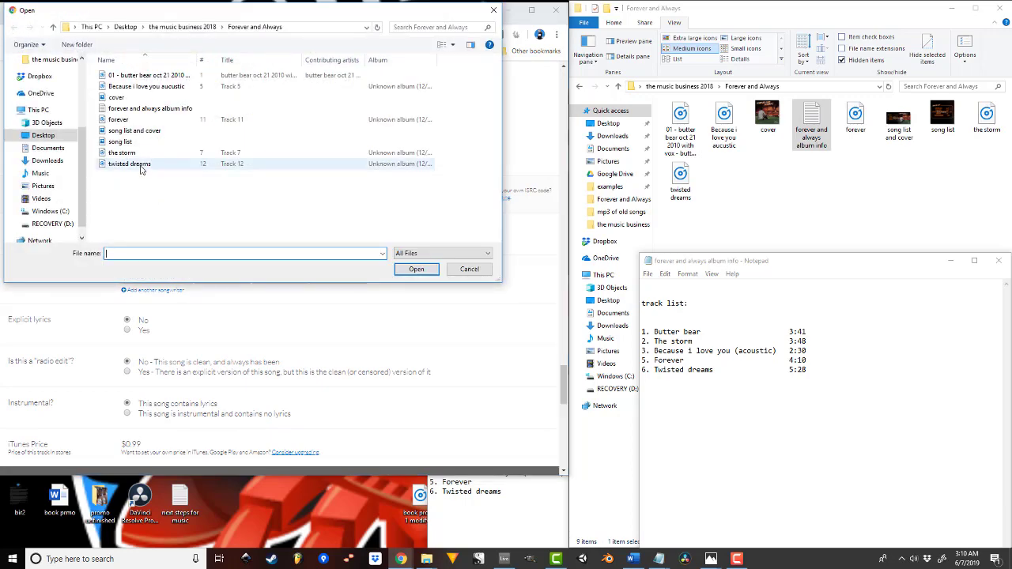
left_click(141, 167)
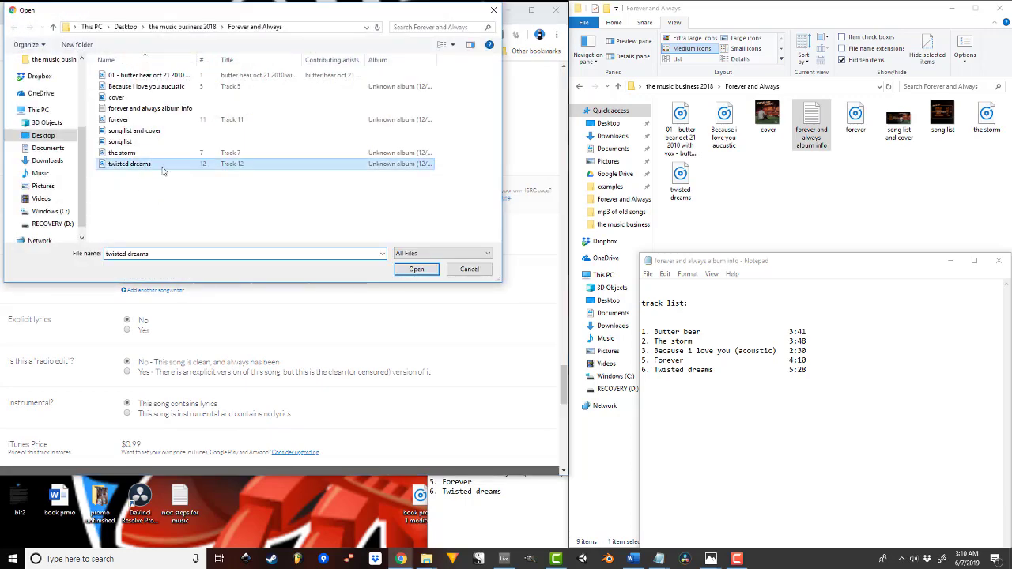
left_click(431, 275)
Complete track 5's song title so that it reads Twisted Dreams
scroll(166, 282, "up", 6)
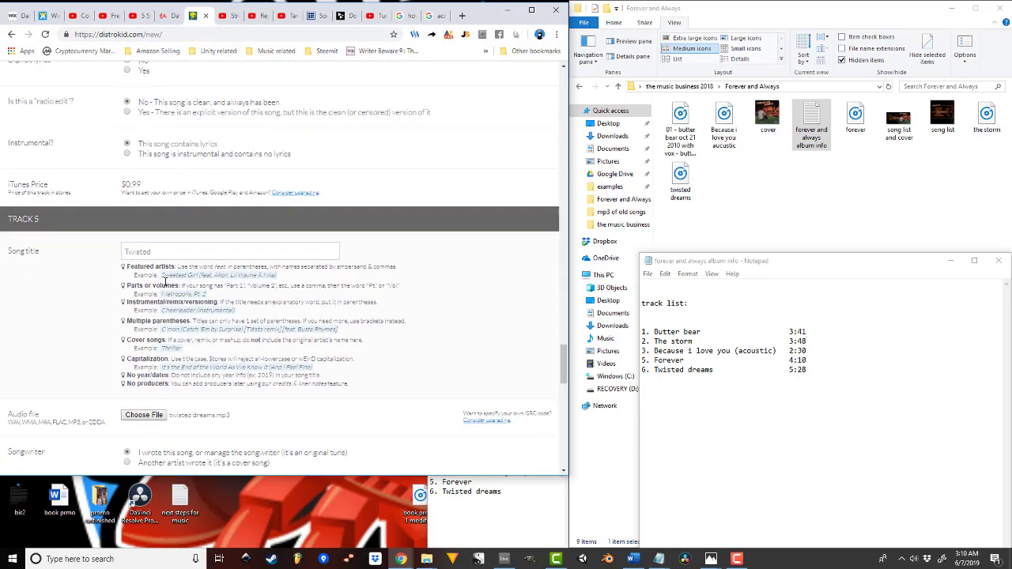
scroll(166, 282, "down", 1)
type("D")
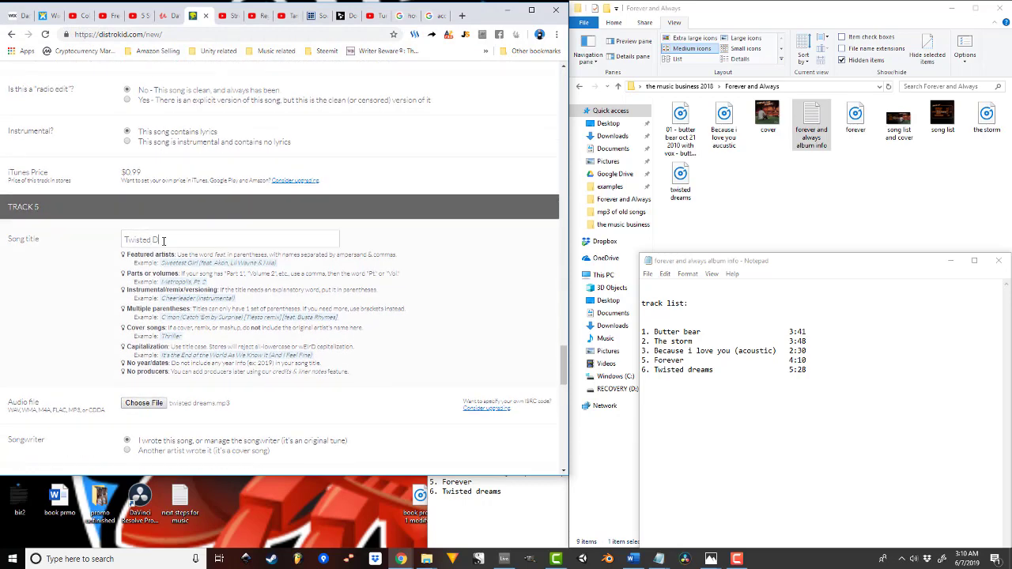
type("reams")
Set the songwriter's contribution for track 5 to Music only
scroll(198, 264, "down", 3)
scroll(196, 274, "down", 1)
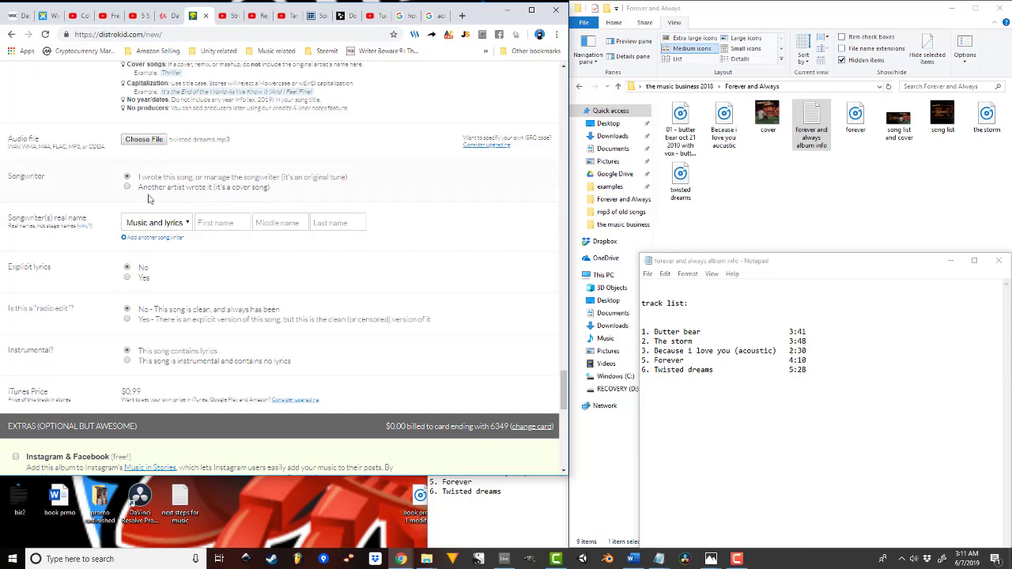
scroll(148, 198, "down", 1)
scroll(152, 184, "down", 1)
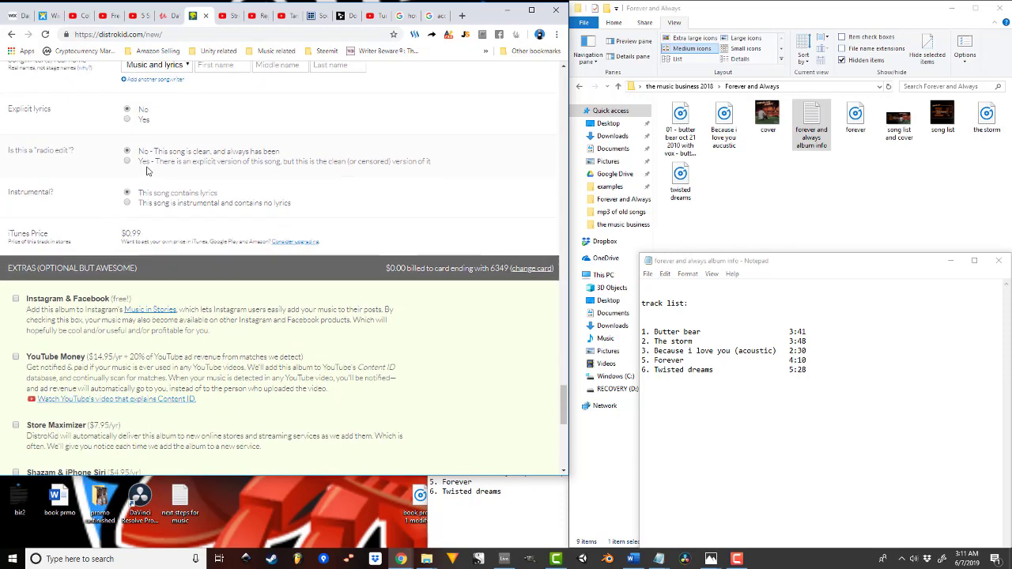
left_click(161, 120)
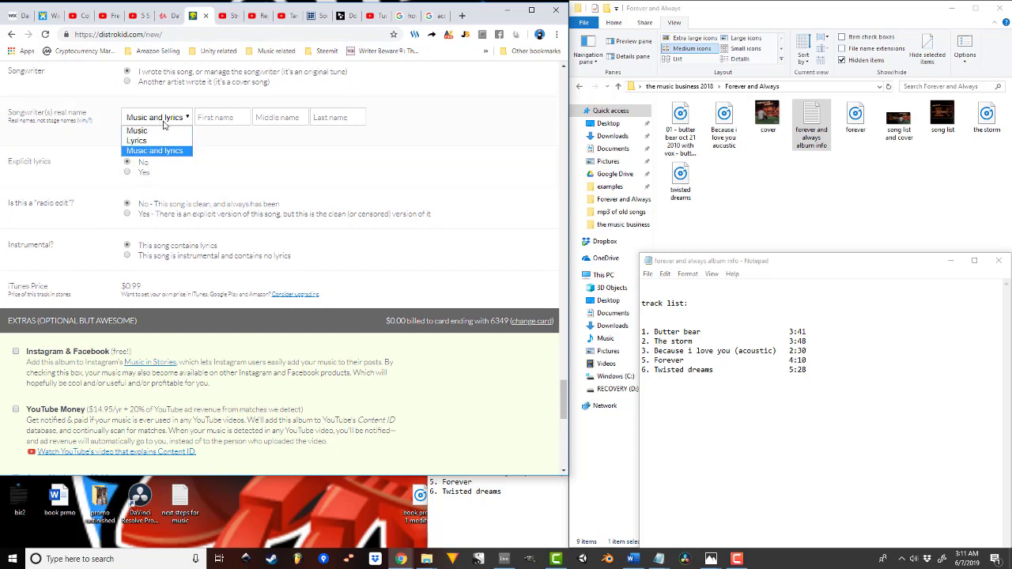
left_click(177, 131)
Enter the songwriter's first name and middle initial for track 5
left_click(215, 117)
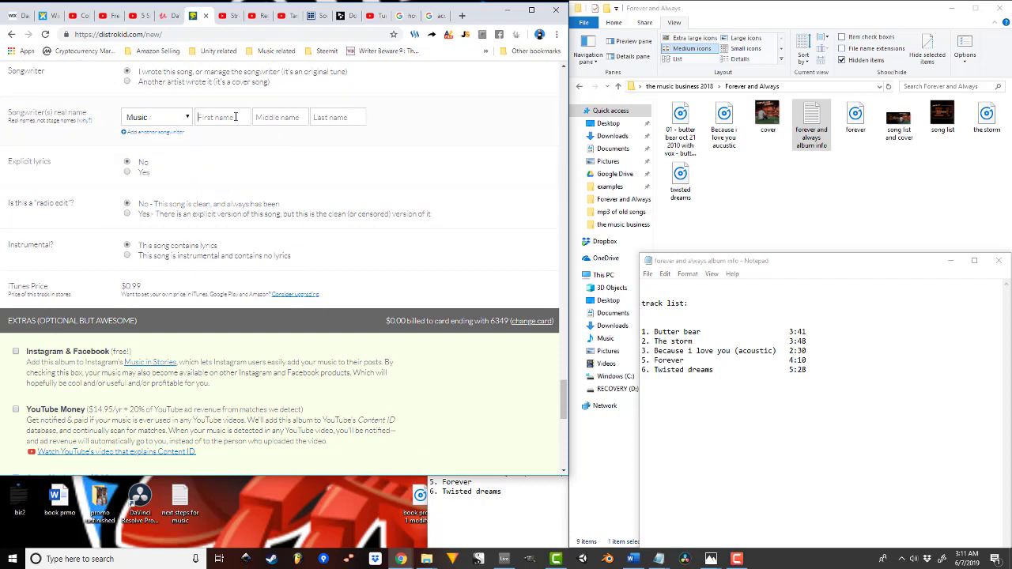
type("A")
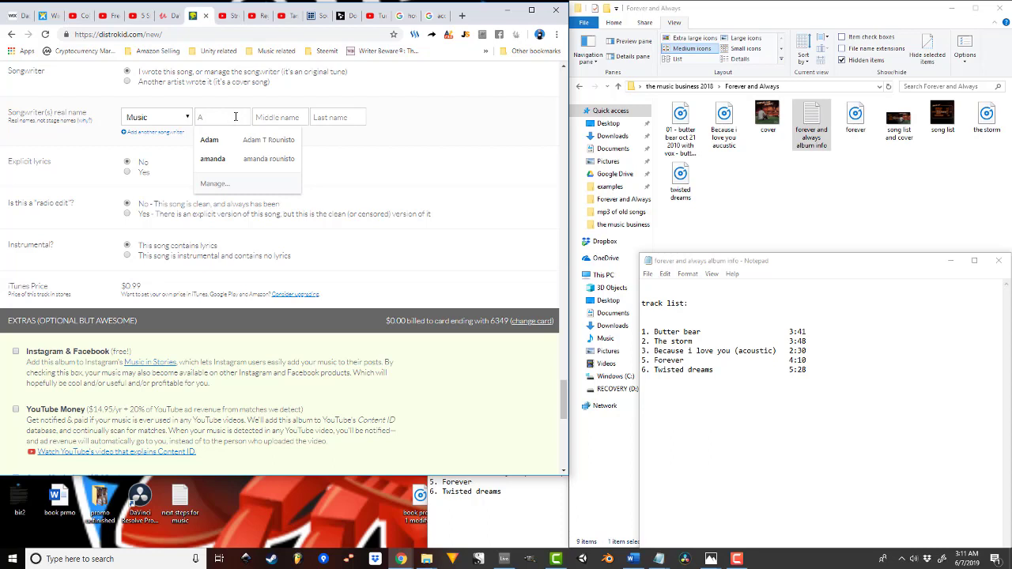
type("dam")
key("Tab")
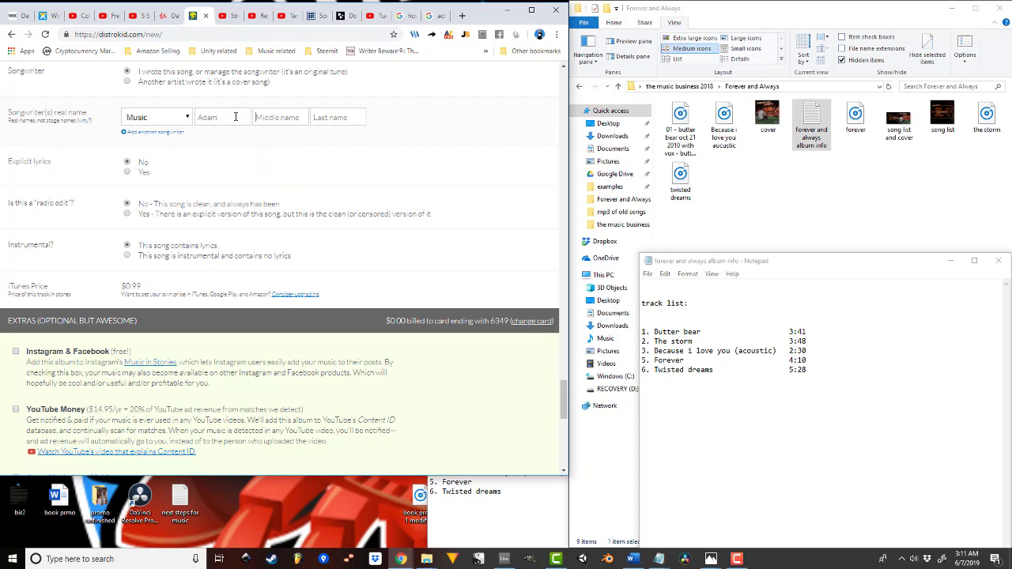
type("Sc")
key("BackSpace")
key("BackSpace")
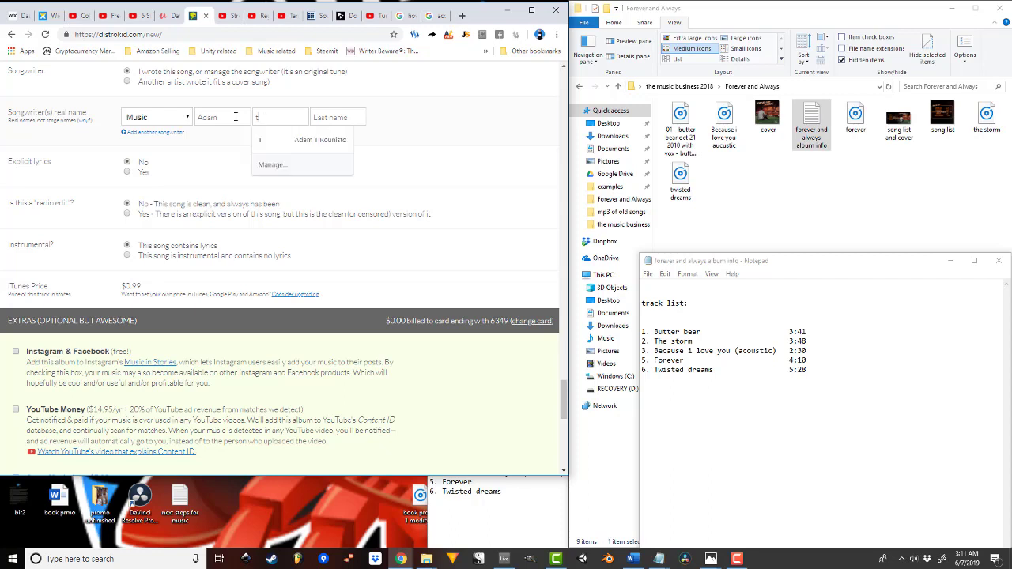
type("T")
key("Tab")
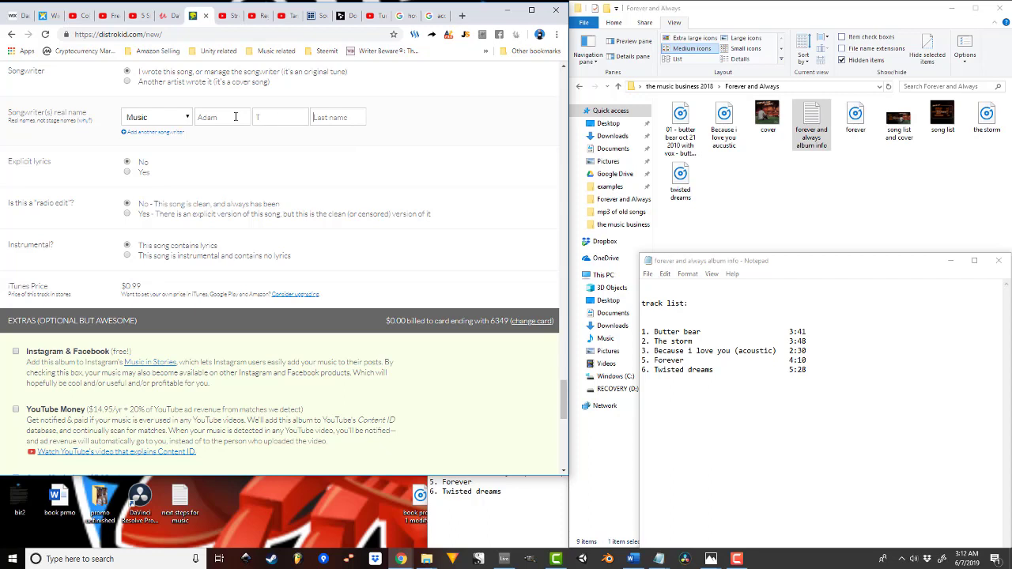
Enter the songwriter's last name for track 5 and correct its spelling
type("Rounistio")
key("BackSpace")
key("BackSpace")
key("BackSpace")
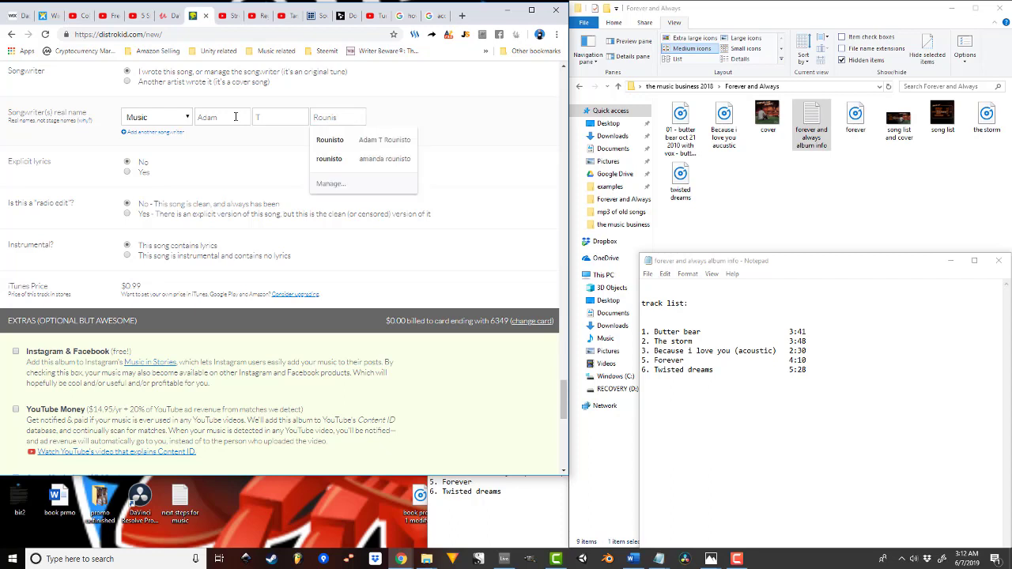
type("o")
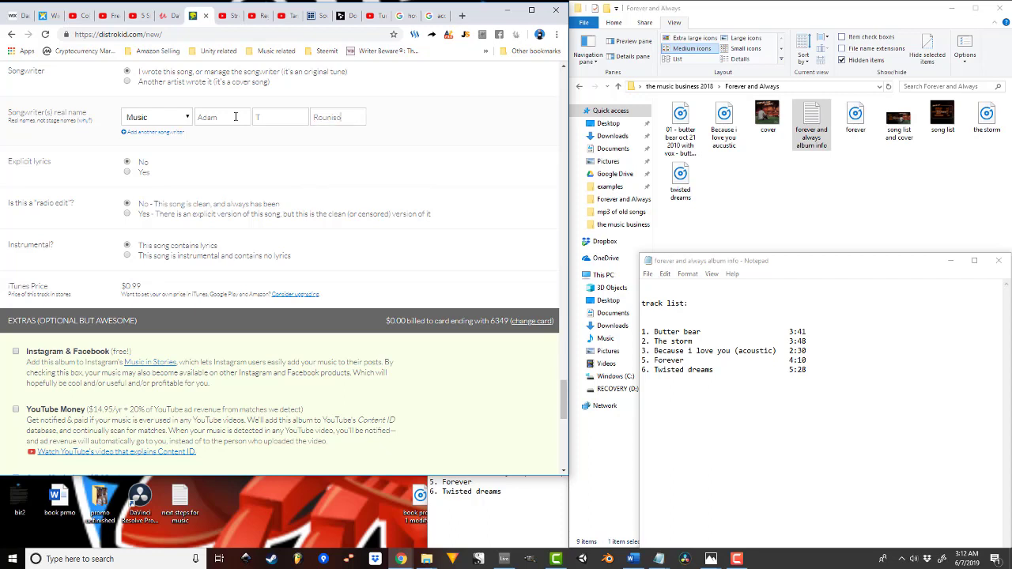
left_click(338, 120)
type("t")
Mark track 5 as instrumental with no lyrics and add the free Instagram & Facebook extra to the album
scroll(234, 165, "down", 2)
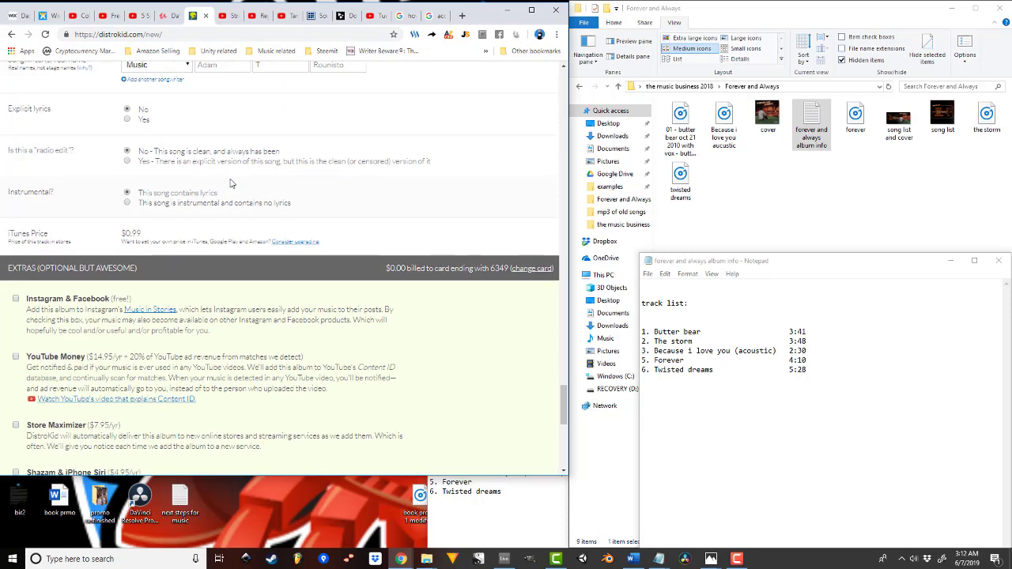
left_click(127, 204)
scroll(190, 257, "down", 1)
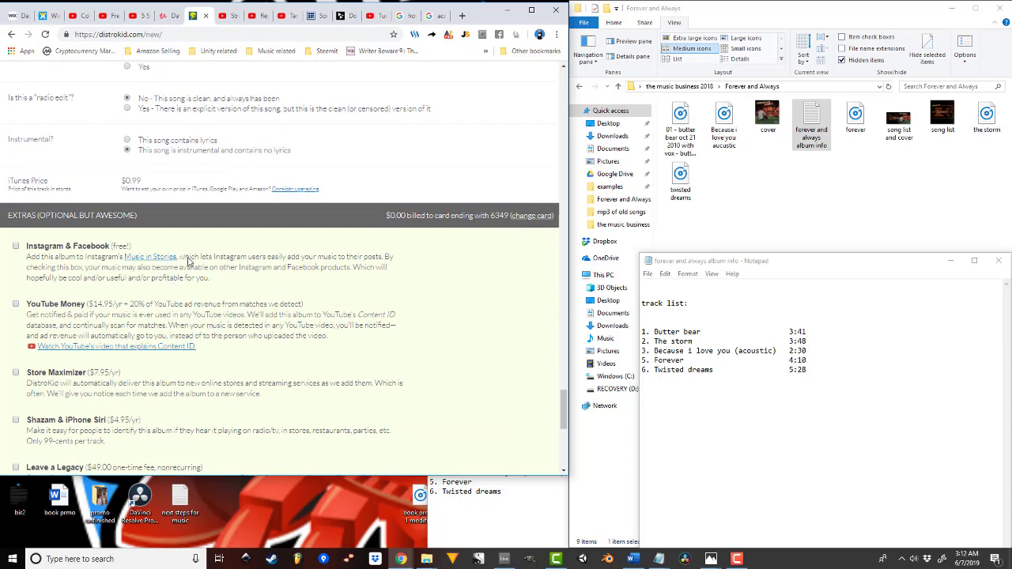
scroll(188, 260, "down", 2)
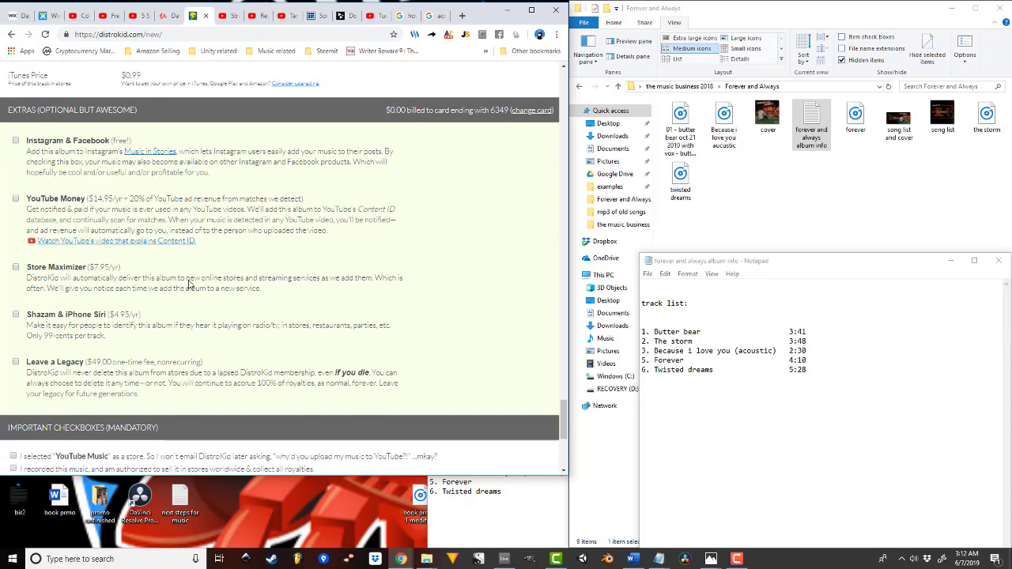
left_click(15, 141)
Skip the paid extras and tick all four mandatory checkboxes, including agreement to the DistroKid Distribution Agreement
scroll(99, 286, "down", 1)
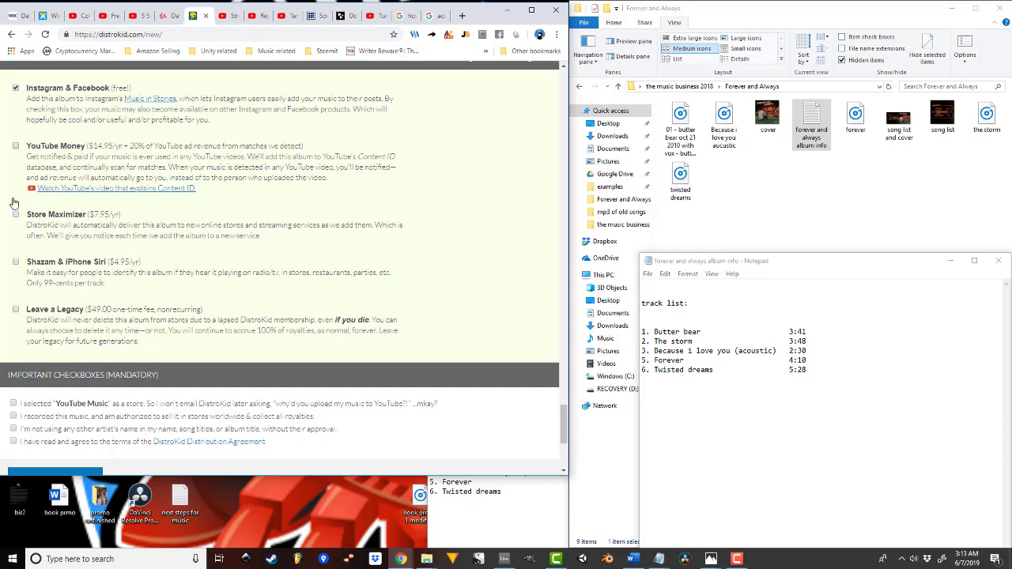
scroll(89, 141, "down", 2)
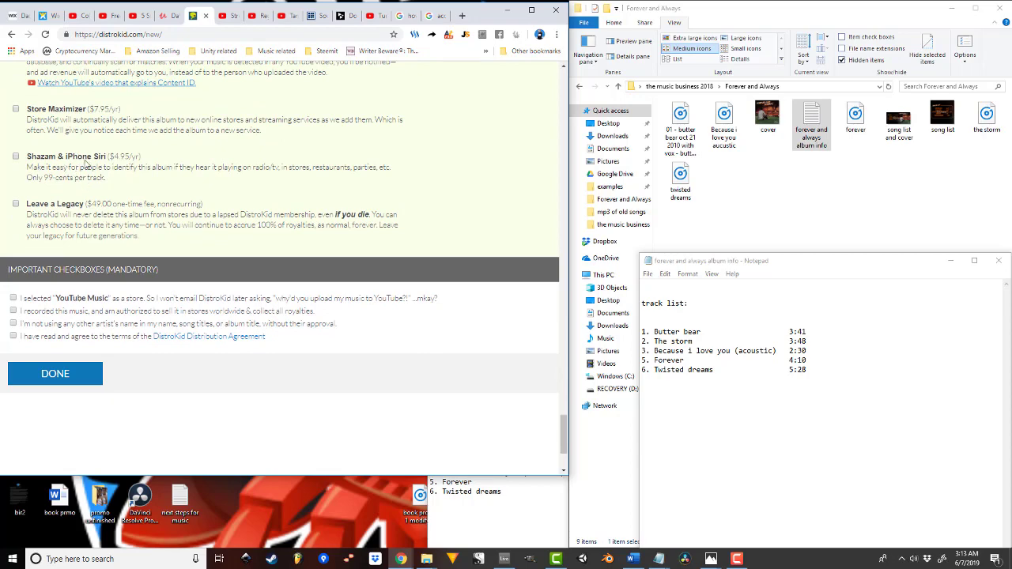
scroll(98, 138, "down", 1)
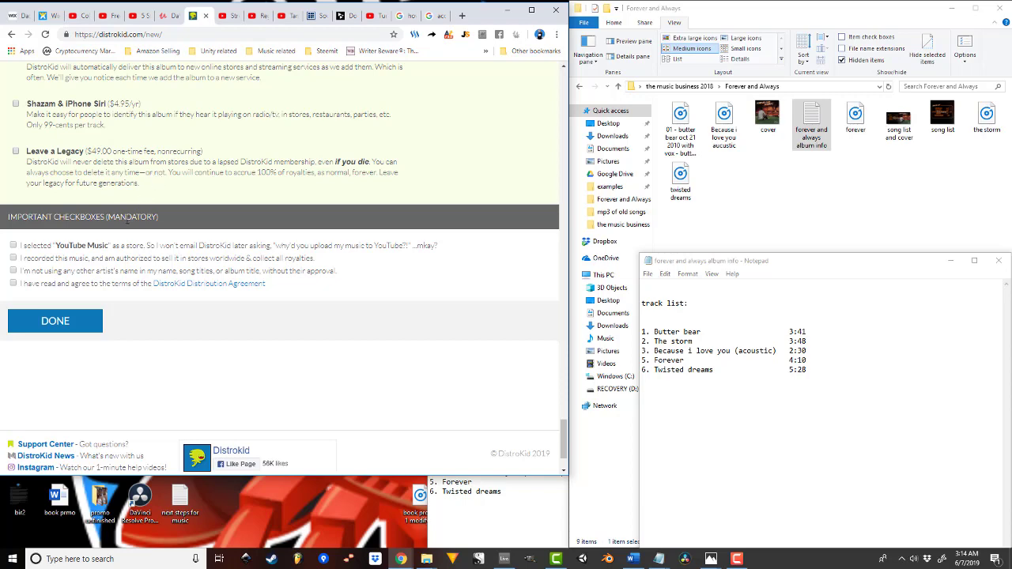
scroll(142, 202, "down", 1)
left_click(14, 193)
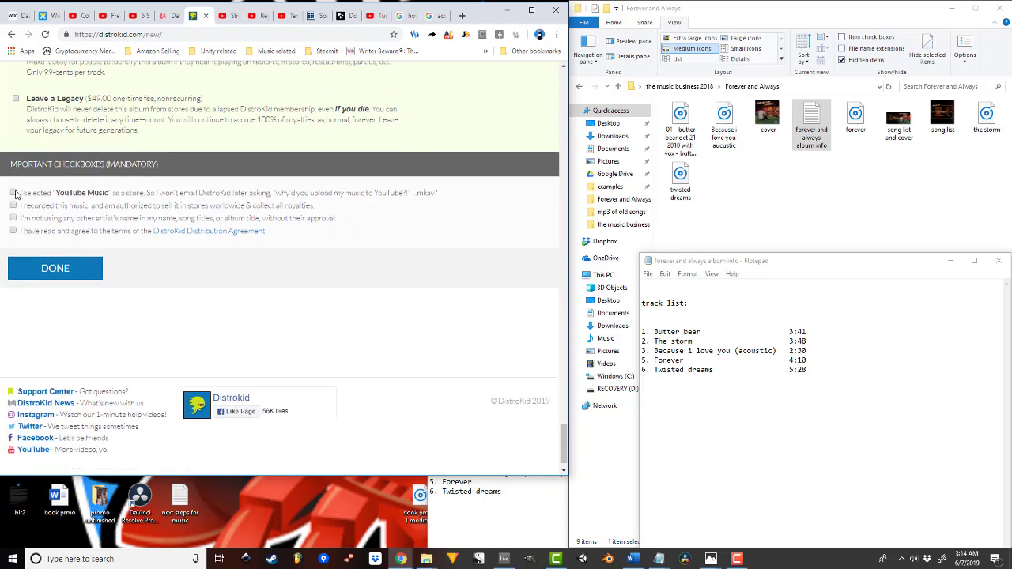
left_click(13, 206)
left_click(14, 218)
left_click(13, 230)
Check the form's store selection against the YouTube Music statement and submit the album for upload
left_click_drag(24, 198, 450, 192)
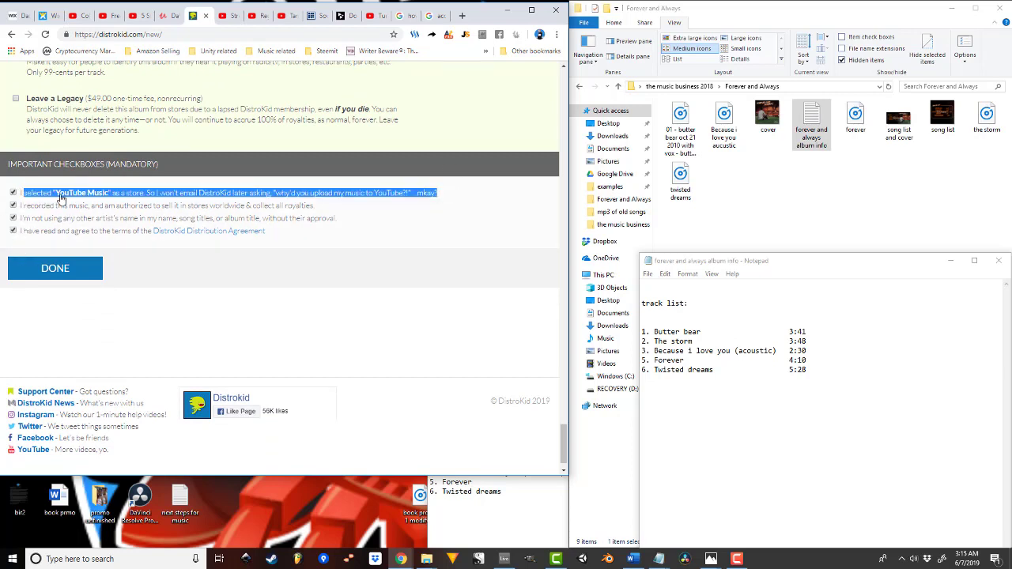
scroll(200, 272, "up", 15)
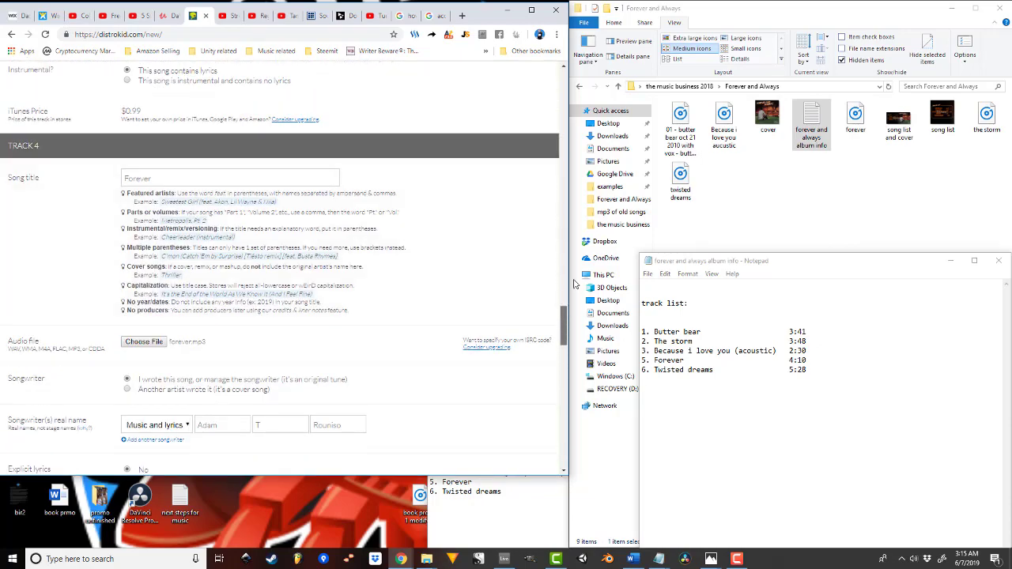
left_click_drag(565, 320, 591, 88)
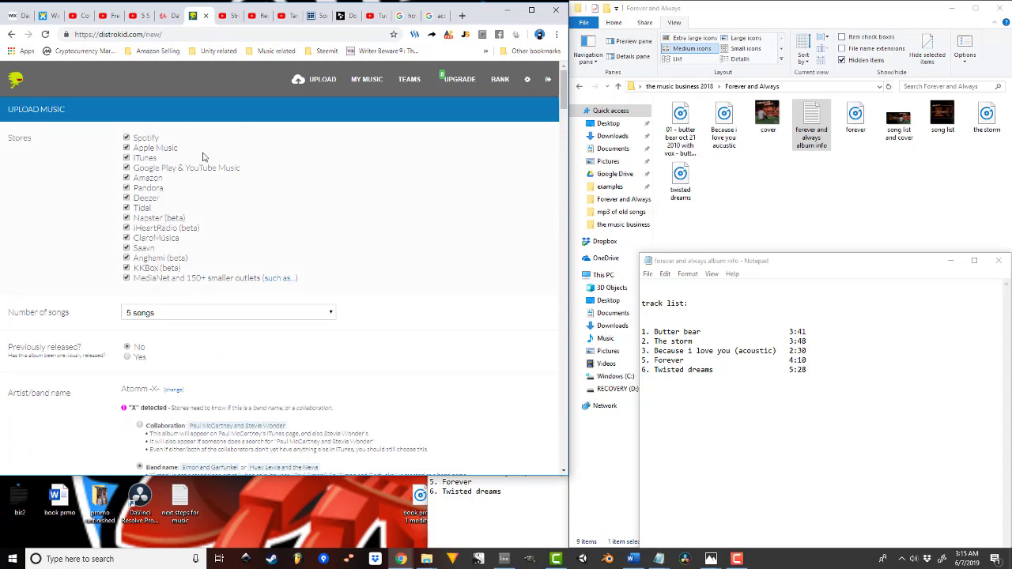
left_click_drag(562, 97, 584, 465)
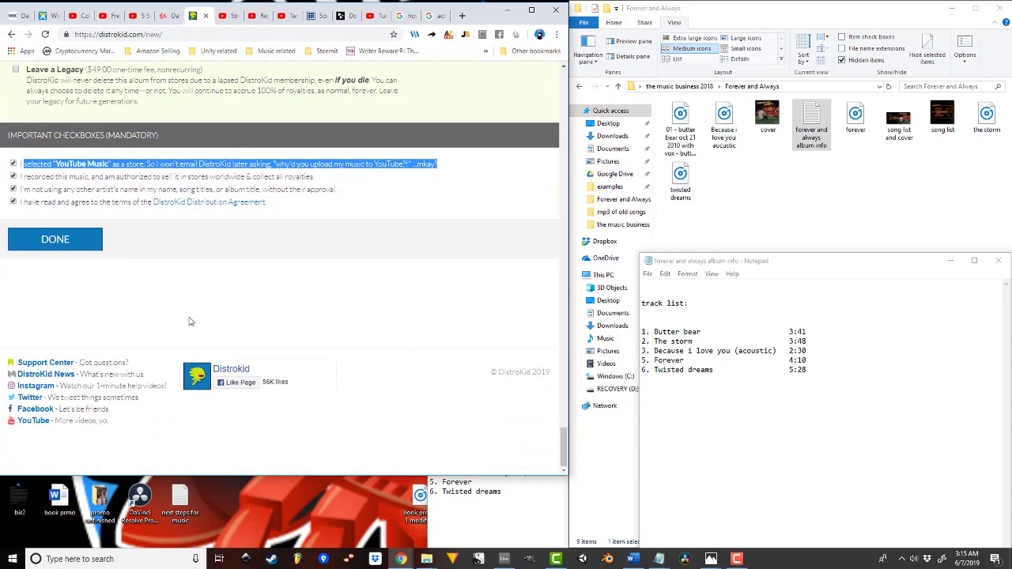
left_click(55, 239)
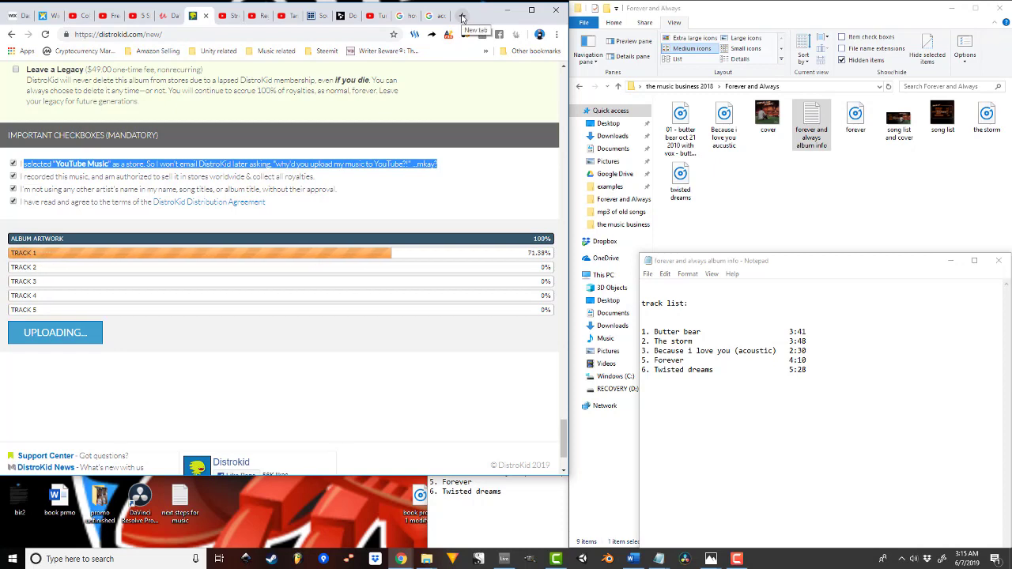
Search the web for distrokid in a new tab and open the DistroKid site from the results
left_click(463, 15)
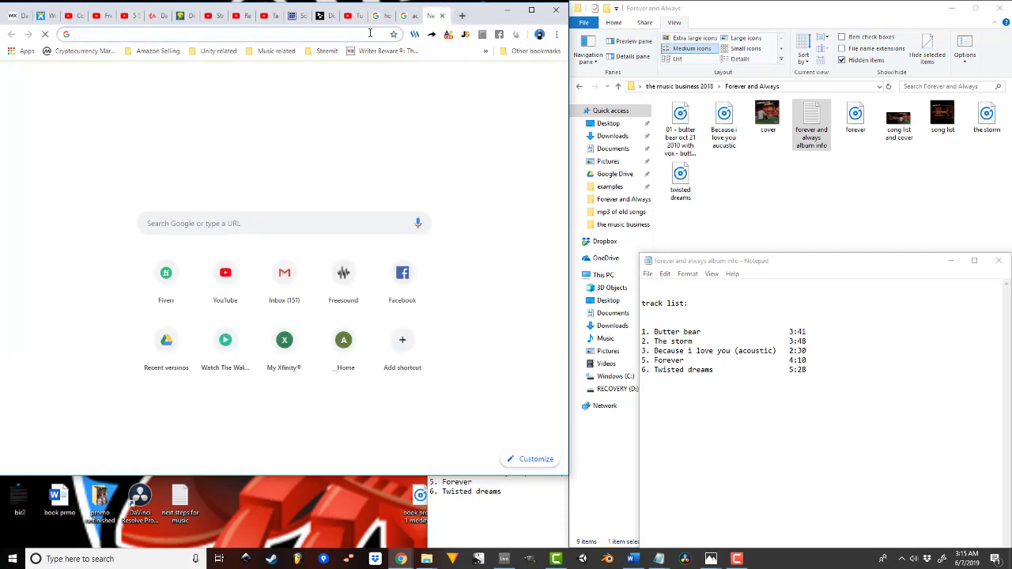
type("dis")
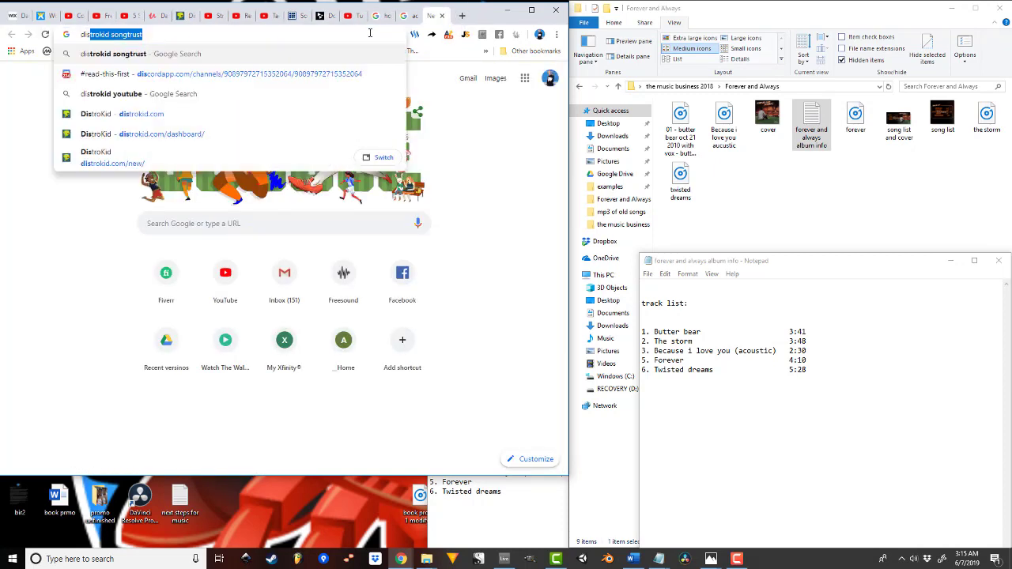
type("trokid songtrus")
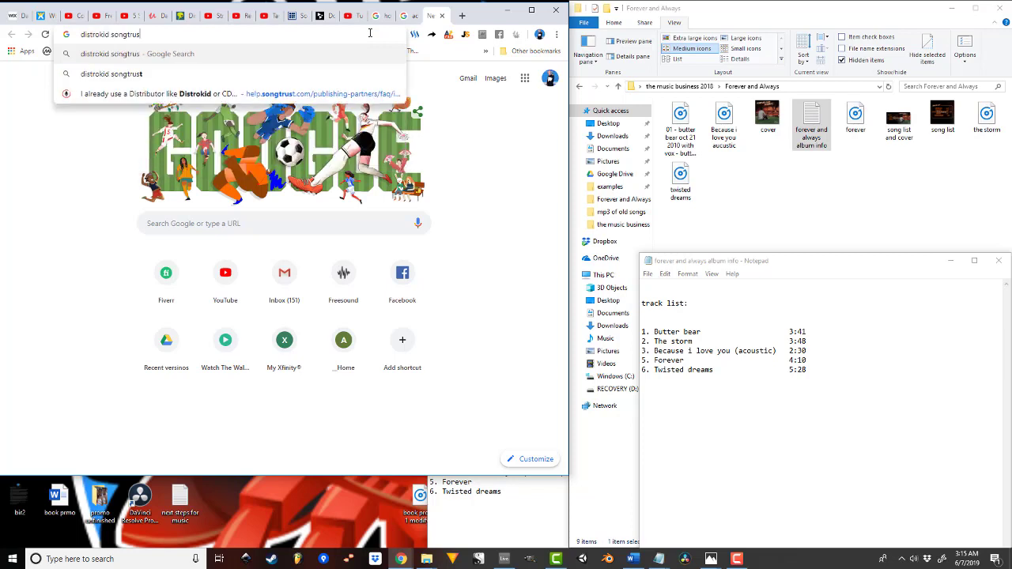
key("BackSpace")
key("BackSpace")
key("BackSpace")
key("BackSpace")
key("BackSpace")
key("BackSpace")
key("Return")
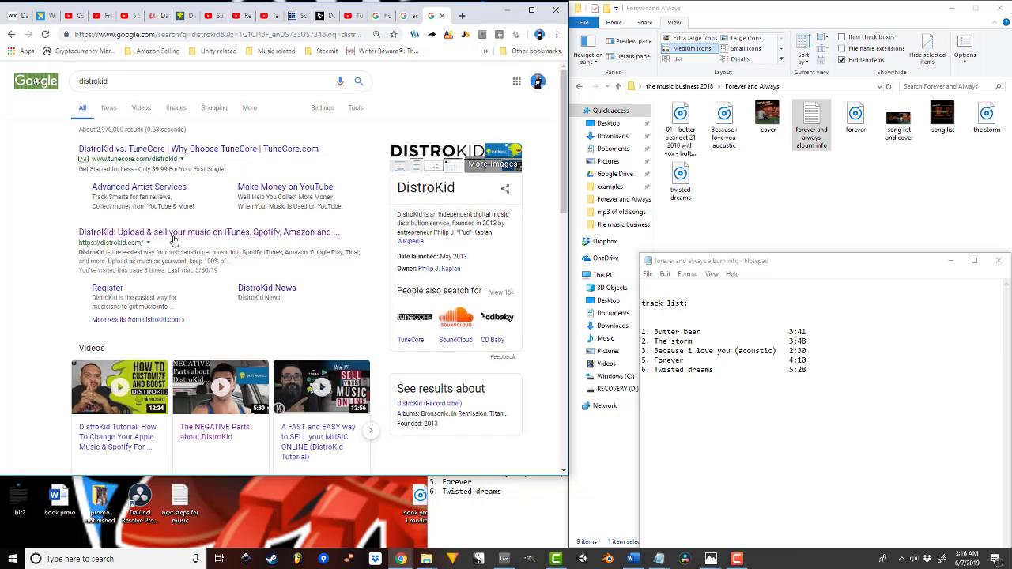
left_click(173, 234)
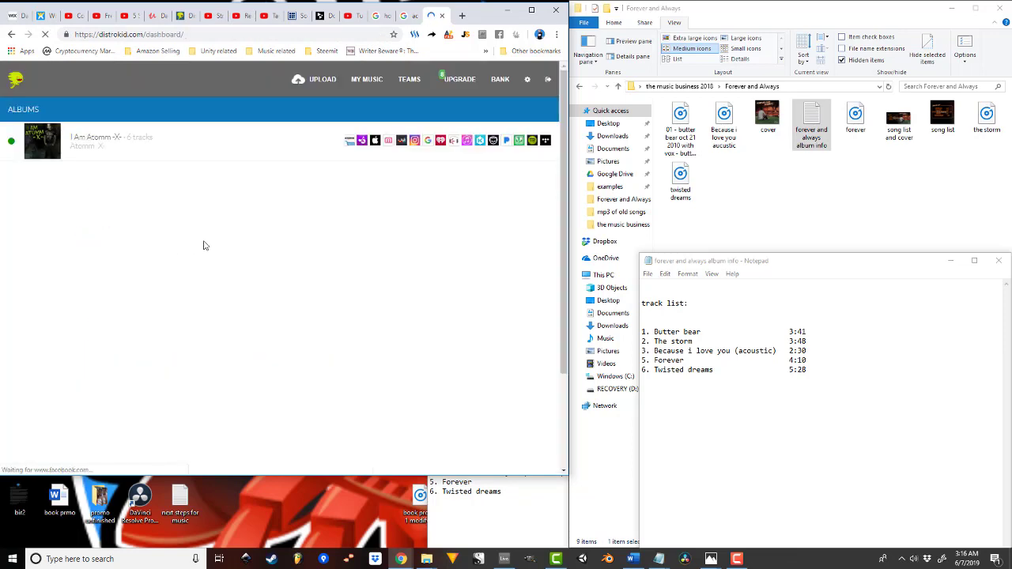
View the I Am Atomm -X- album's artwork and store delivery details, and return to the album list
left_click(78, 142)
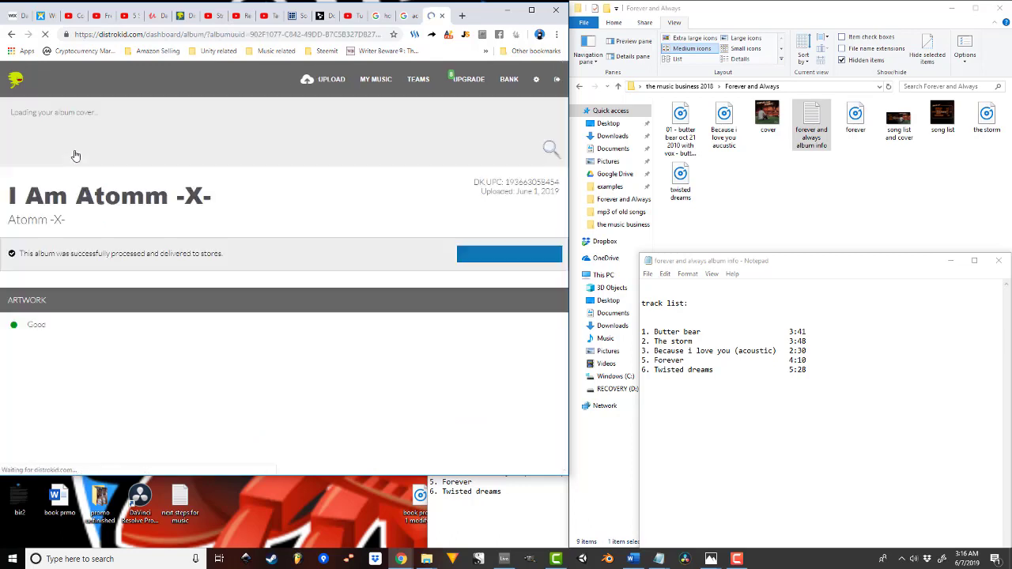
scroll(332, 277, "down", 2)
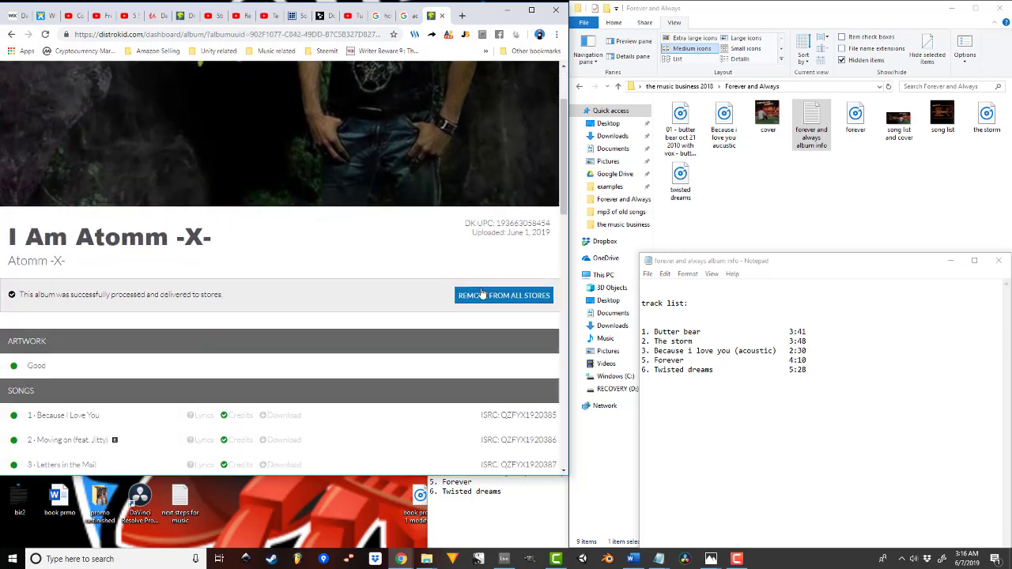
scroll(532, 317, "up", 2)
left_click(543, 293)
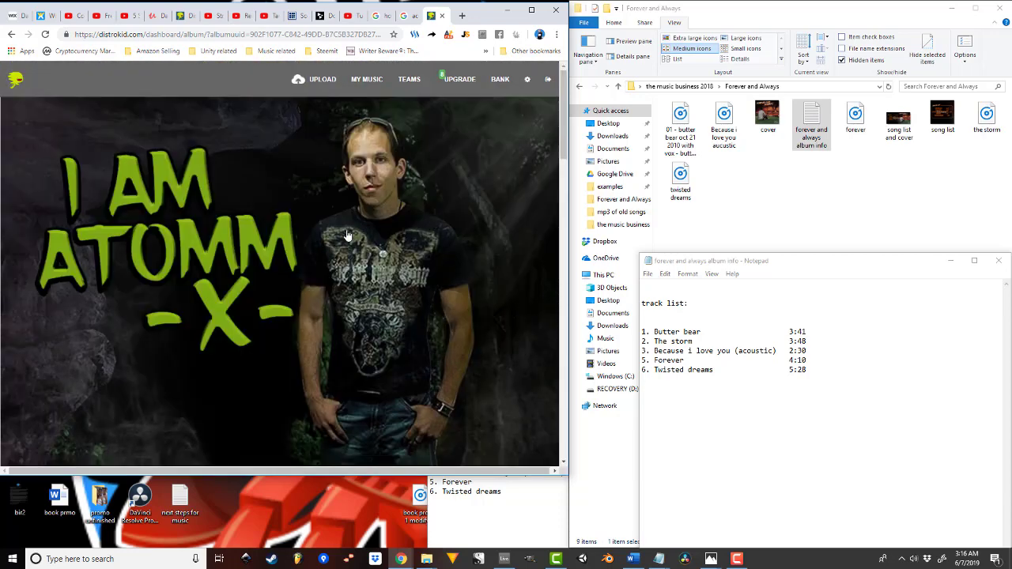
scroll(346, 233, "down", 3)
scroll(346, 233, "up", 3)
left_click(11, 35)
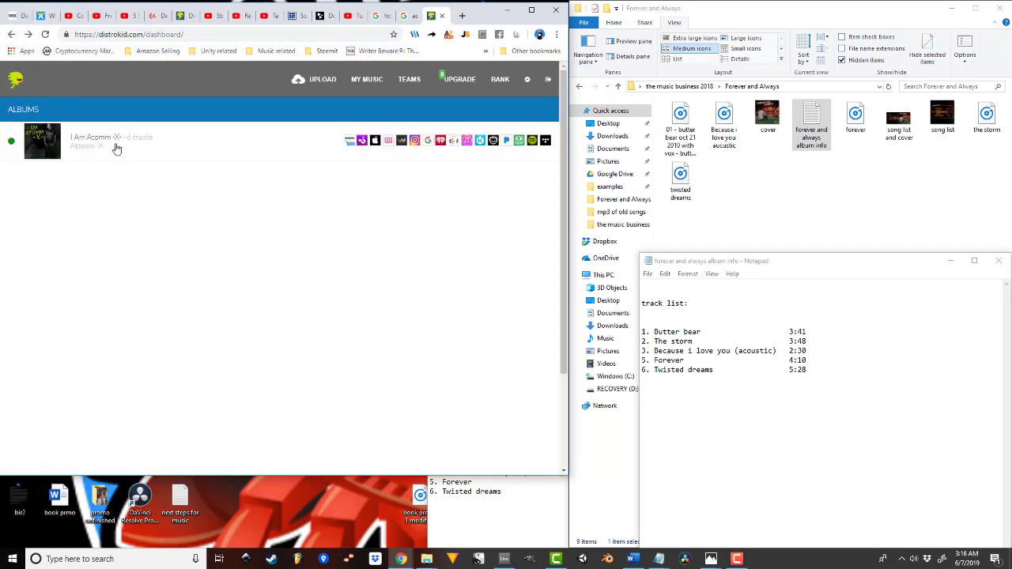
Reopen the I Am Atomm -X- album and review its song list with lyrics and credits, team, record label and stores
left_click(115, 146)
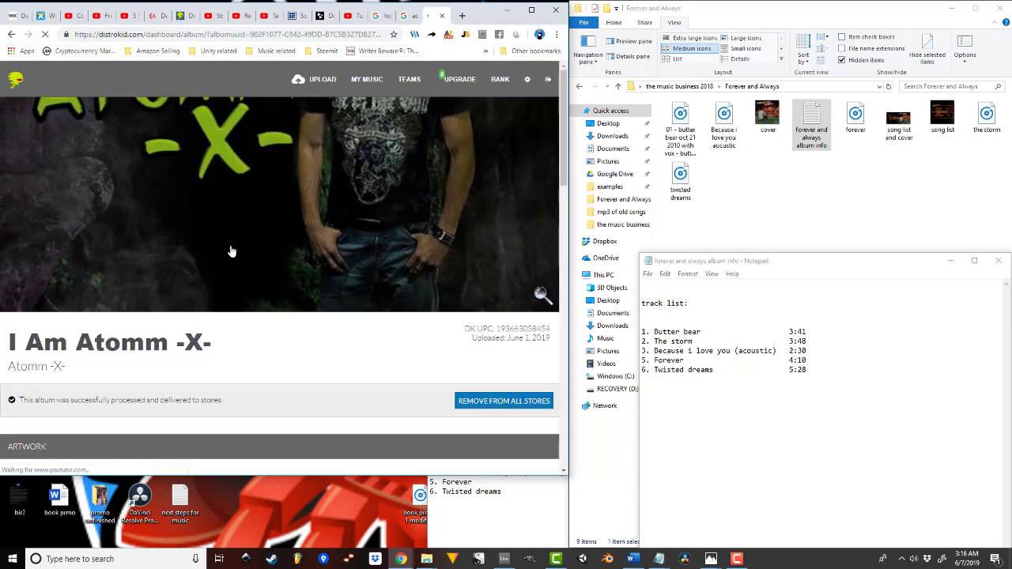
scroll(232, 251, "down", 3)
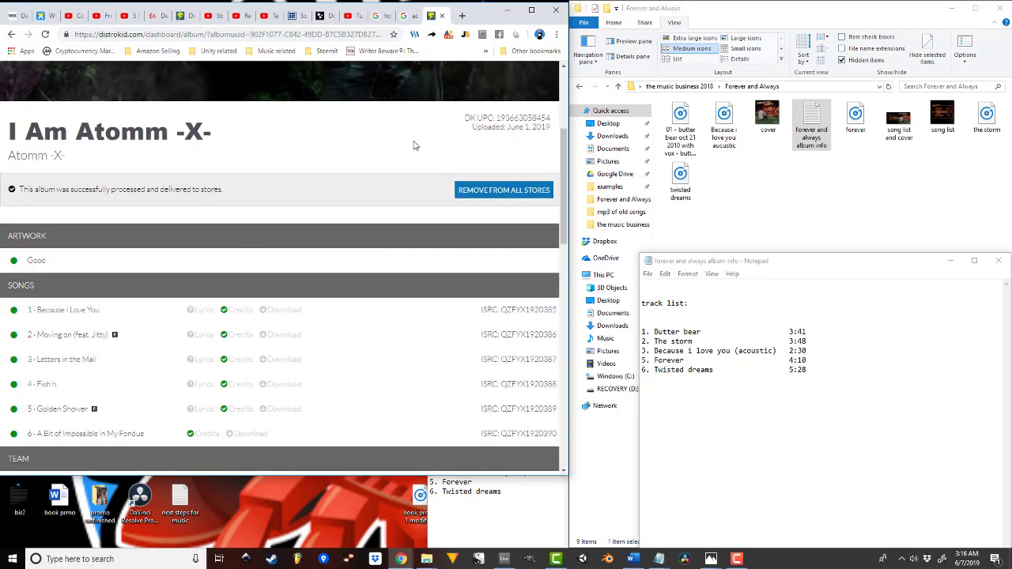
scroll(199, 285, "down", 1)
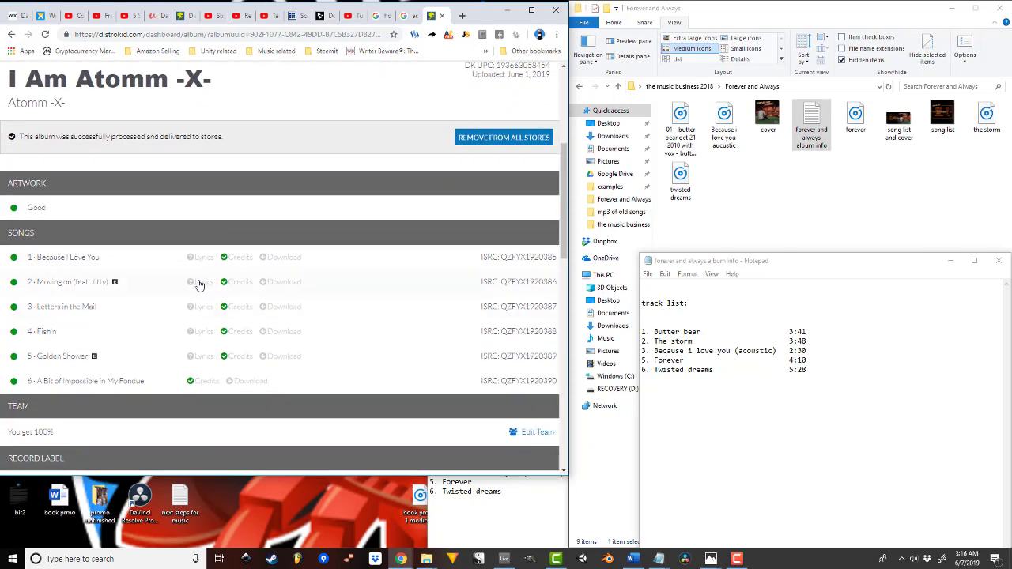
scroll(199, 285, "down", 1)
scroll(118, 213, "down", 1)
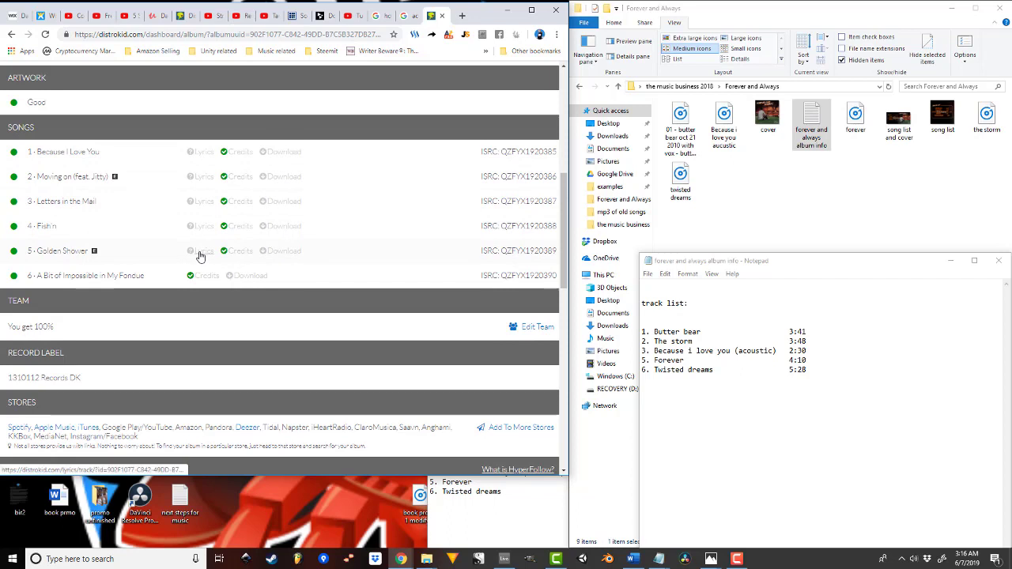
Review the lyrics upload page for Because I Love You, including its guidelines and agreement, and return to the album details
left_click(204, 159)
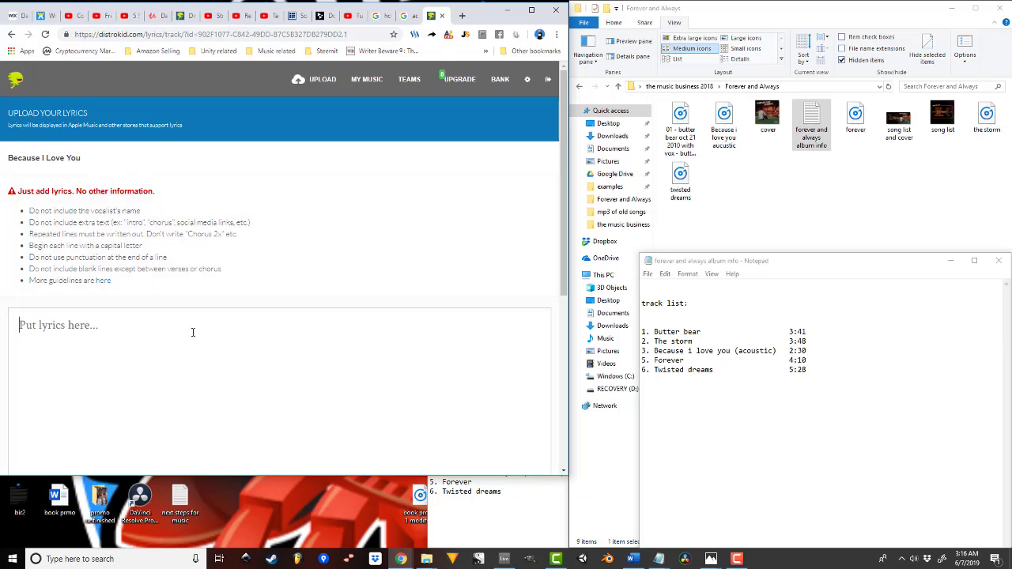
scroll(197, 338, "down", 5)
scroll(198, 337, "up", 5)
scroll(163, 332, "down", 5)
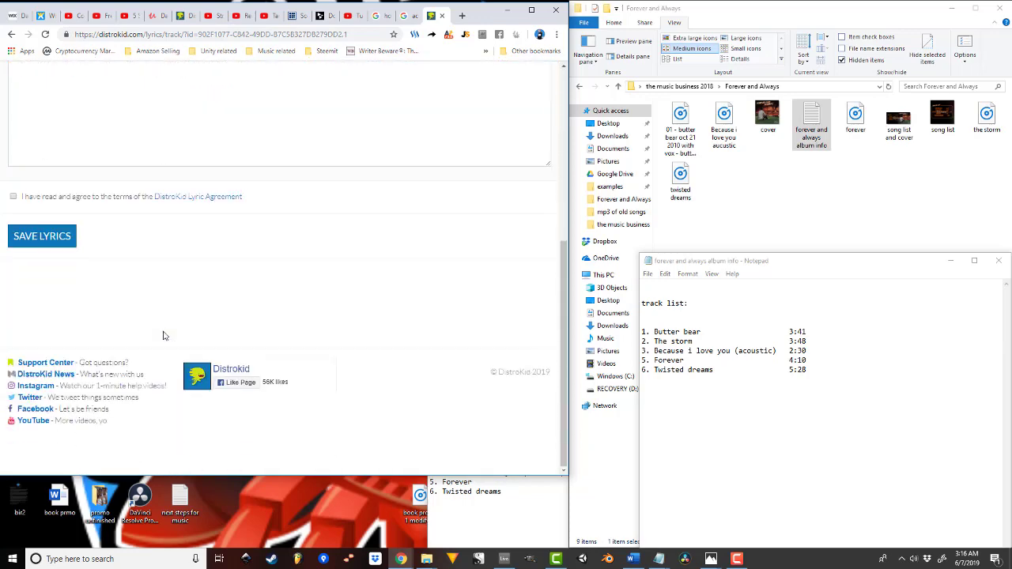
scroll(164, 335, "up", 10)
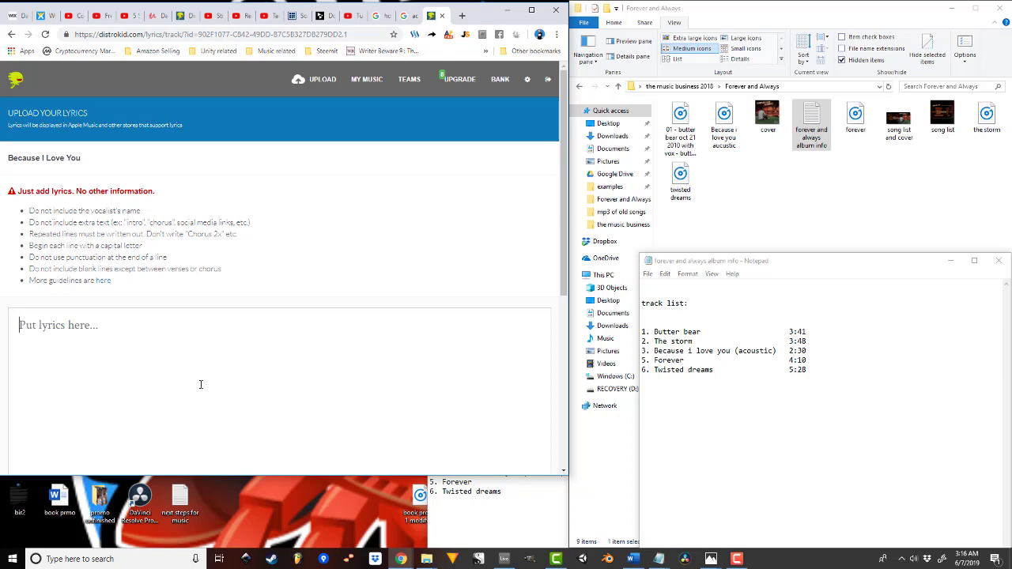
scroll(75, 345, "down", 5)
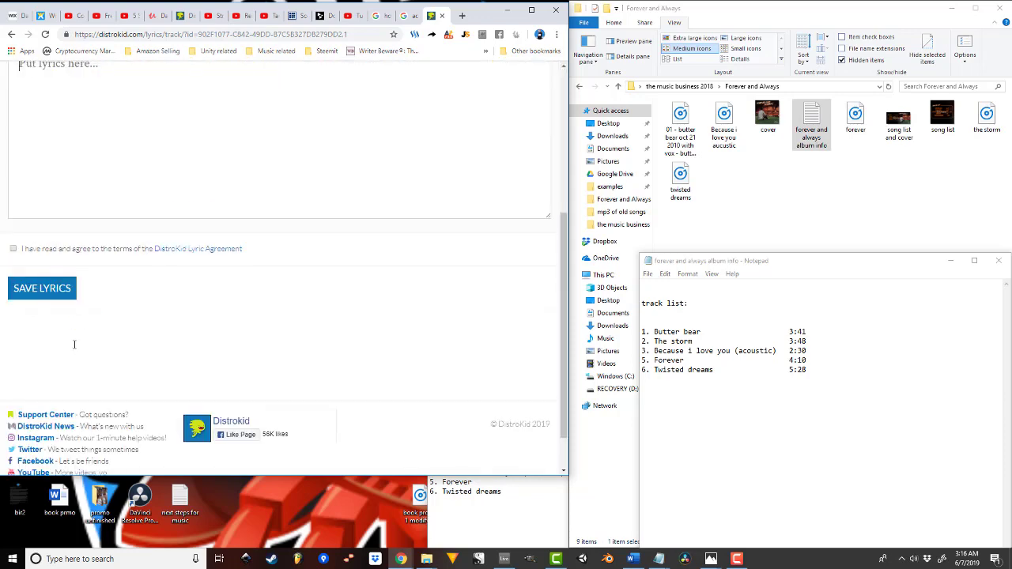
scroll(74, 343, "up", 4)
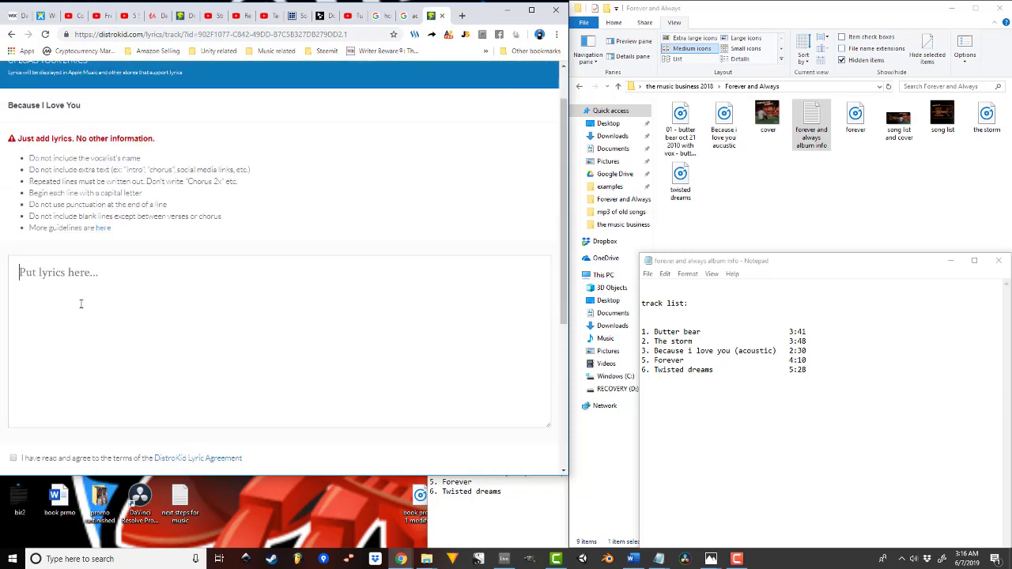
scroll(81, 303, "up", 2)
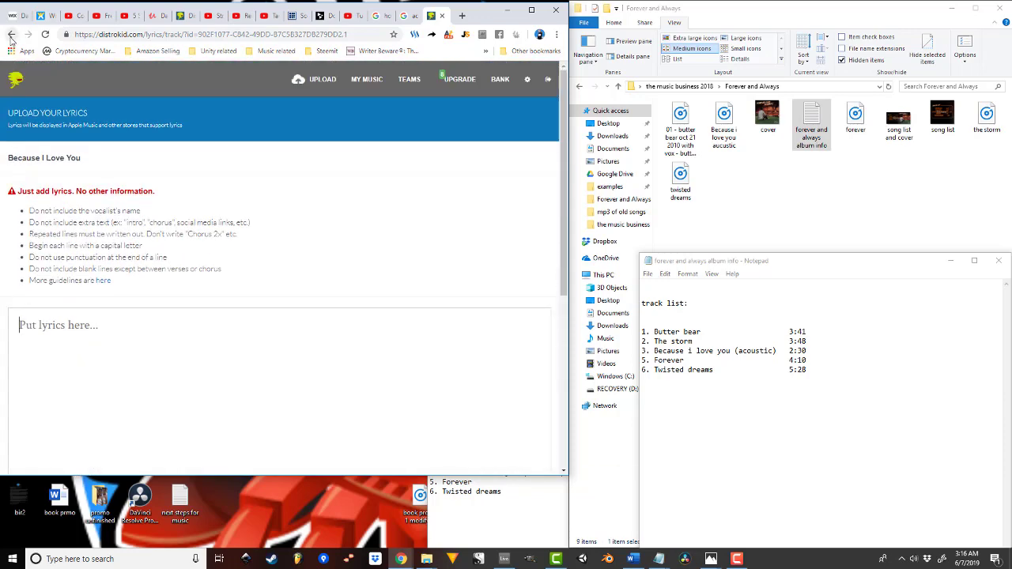
left_click(788, 270)
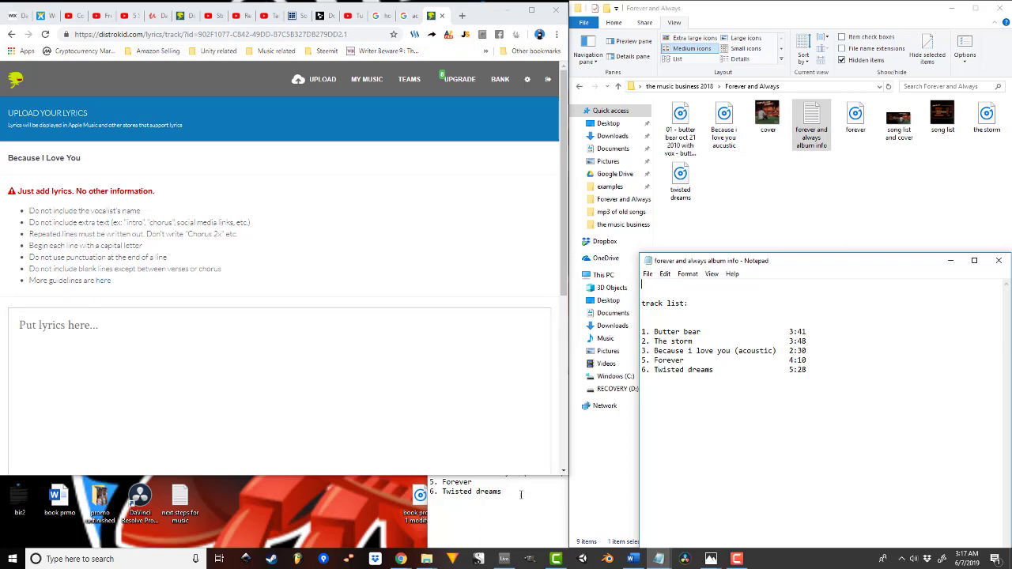
left_click(12, 34)
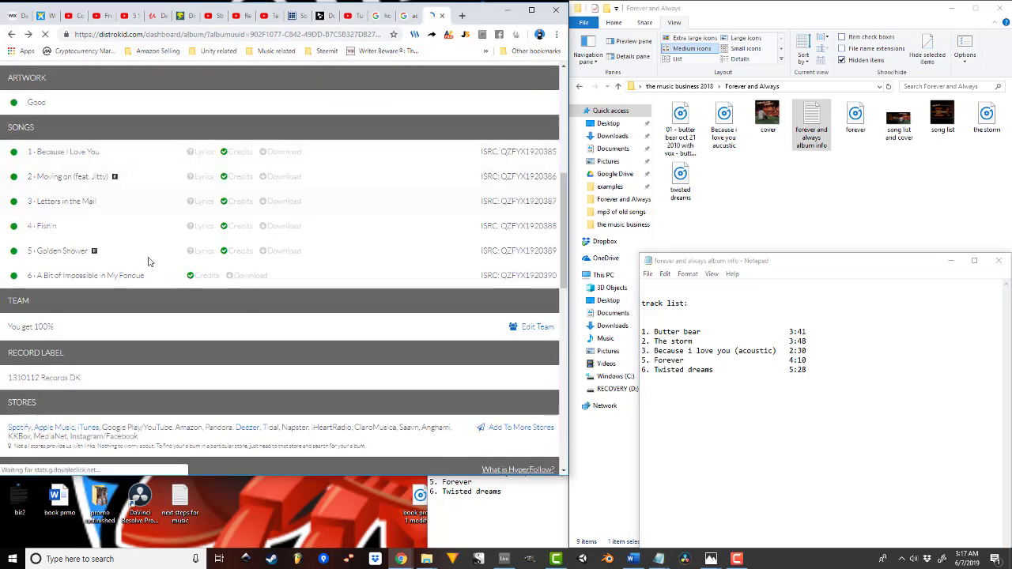
scroll(190, 221, "down", 2)
Check the Forever and Always upload page for release timing, sharing links and follow-up options
left_click(175, 15)
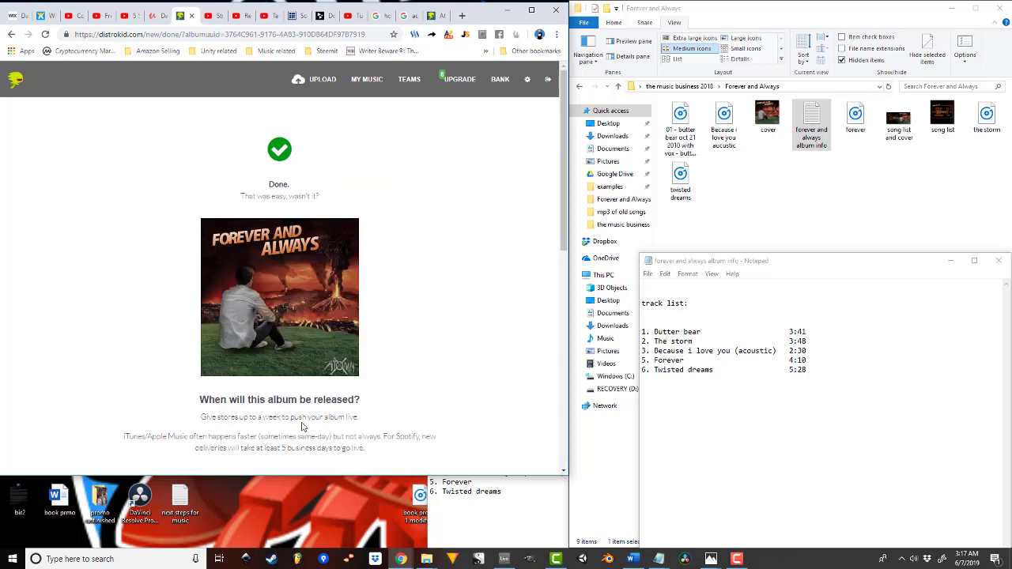
scroll(301, 427, "down", 3)
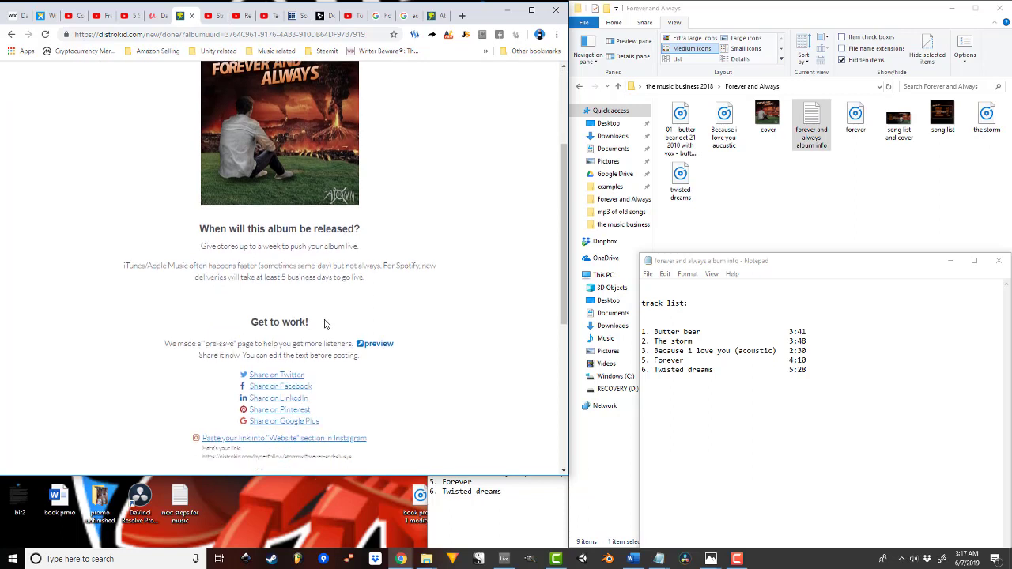
scroll(324, 324, "down", 3)
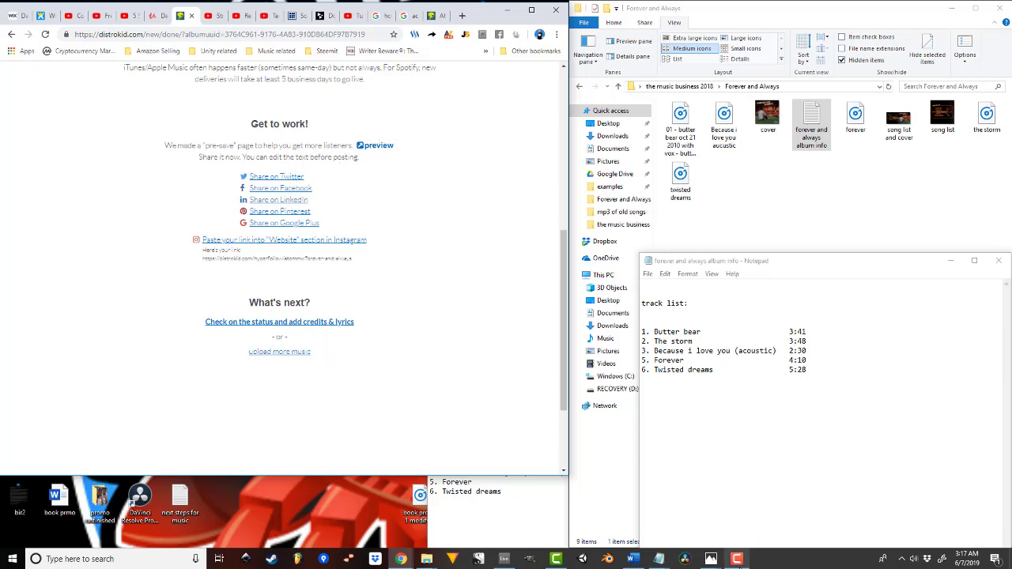
left_click(737, 559)
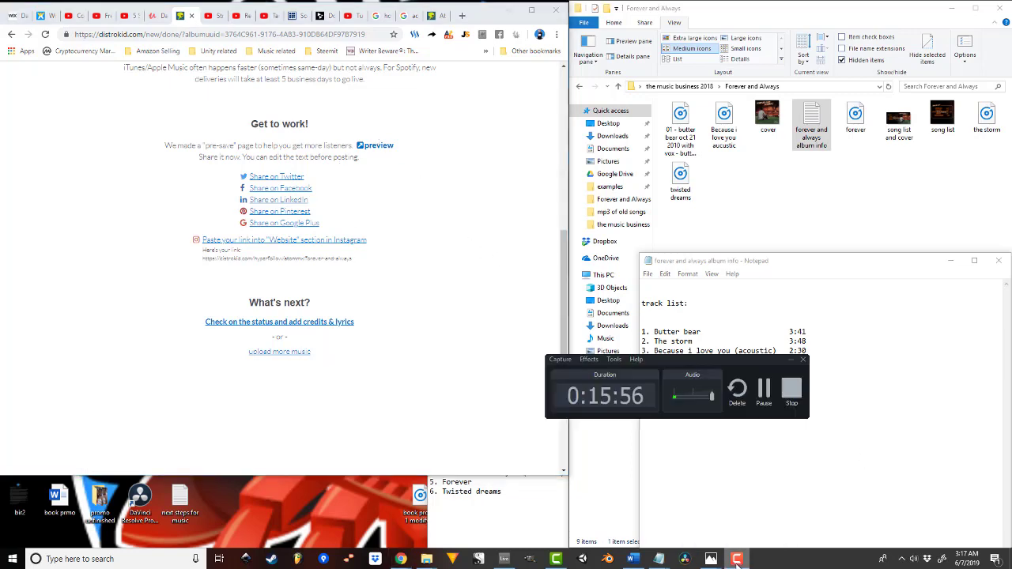
left_click(764, 387)
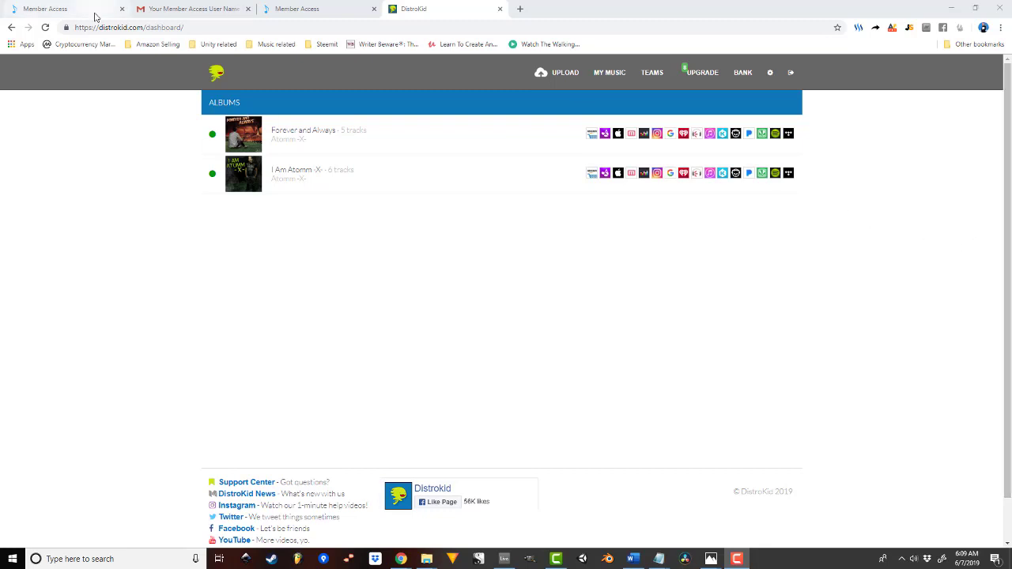
View the ASCAP Member Access dashboard with its work registration option, and return to the DistroKid album list
left_click(60, 9)
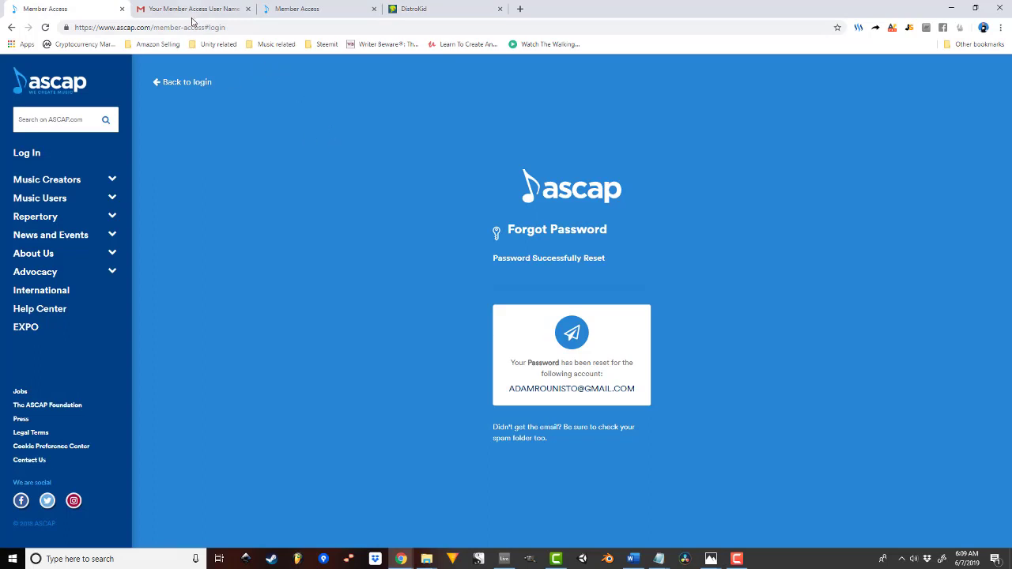
left_click(262, 8)
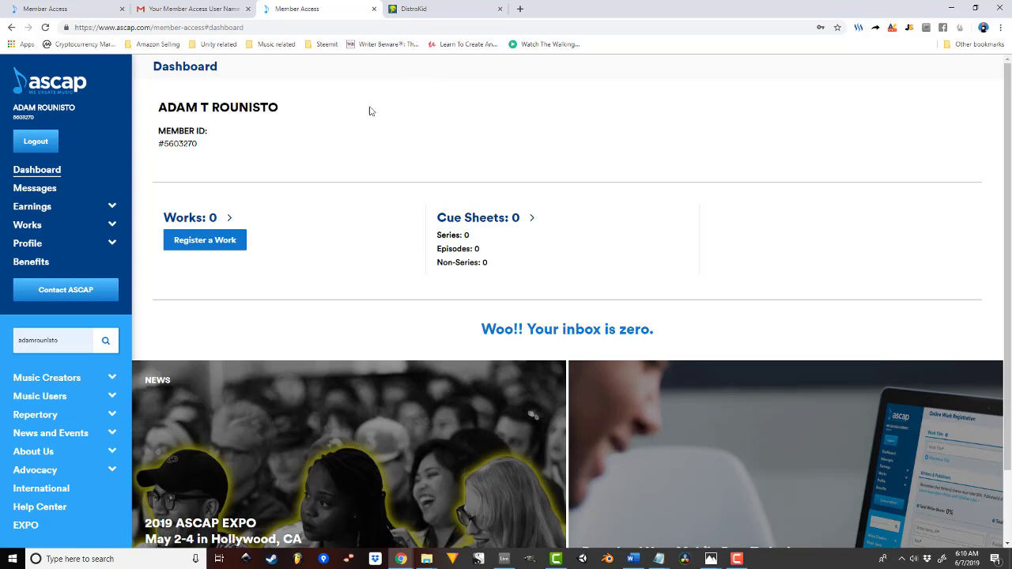
left_click(445, 13)
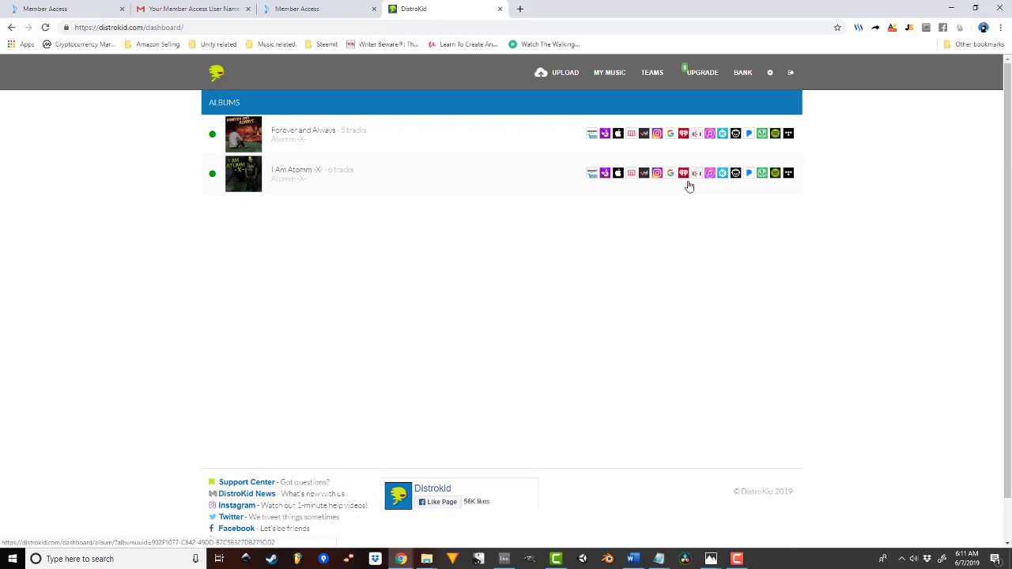
left_click(737, 558)
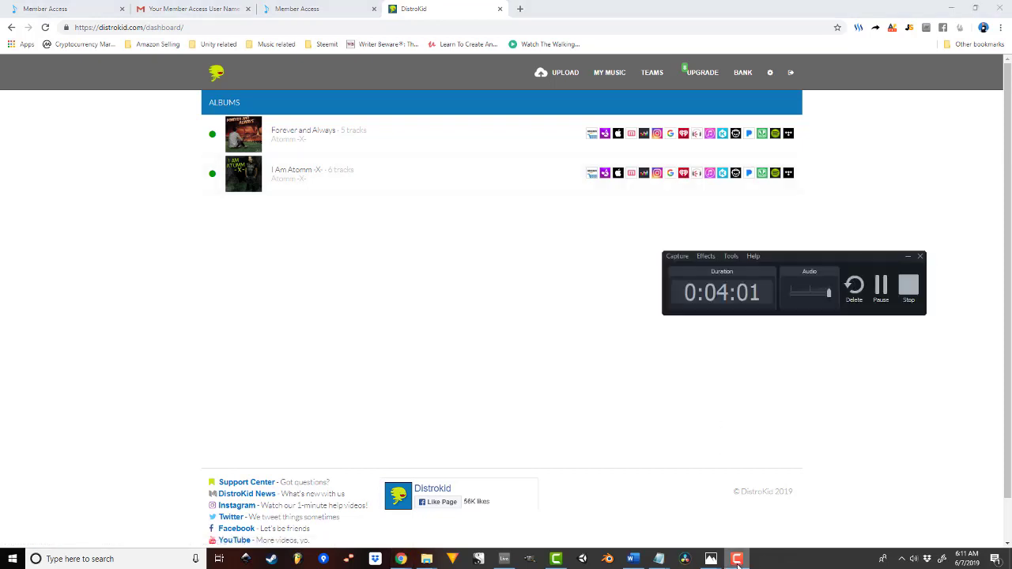